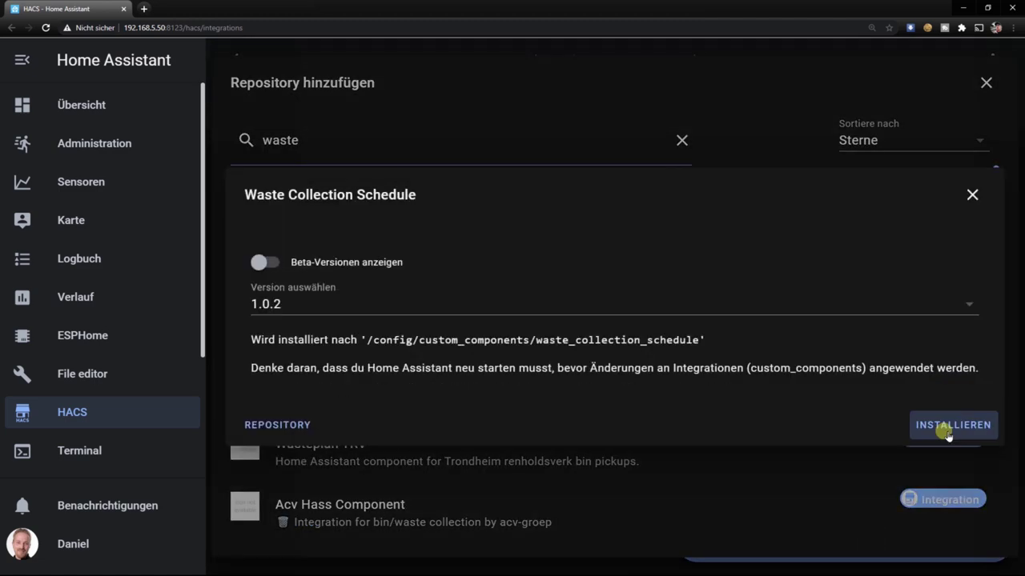
Install version 1.0.2 of the Waste Collection Schedule integration from HACS.
{"action": "left_click", "coordinate": [950, 427]}
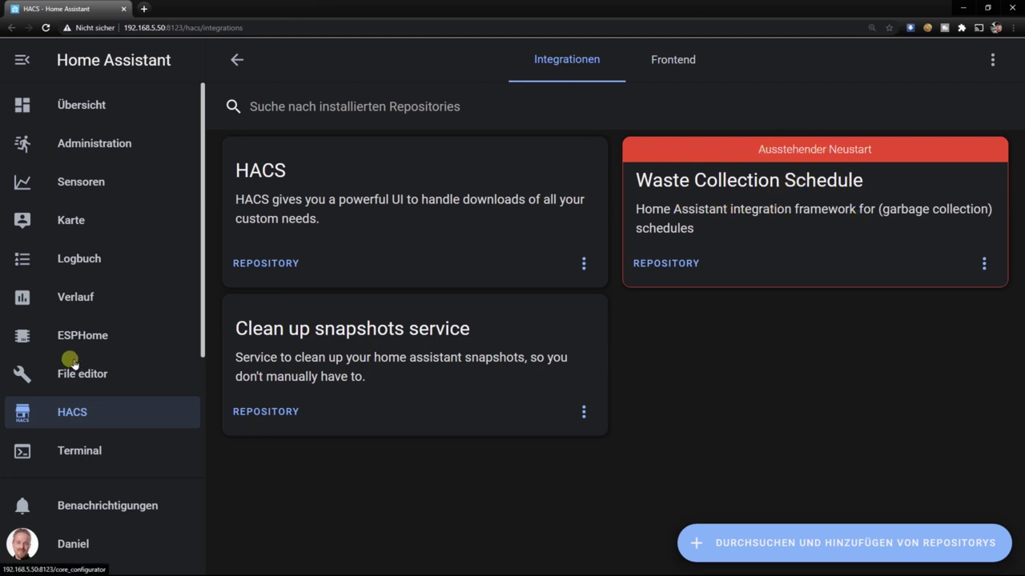
Run the configuration check in the server controls and restart the Home Assistant server.
{"action": "scroll", "coordinate": [72, 363], "scroll_direction": "down", "scroll_amount": 2}
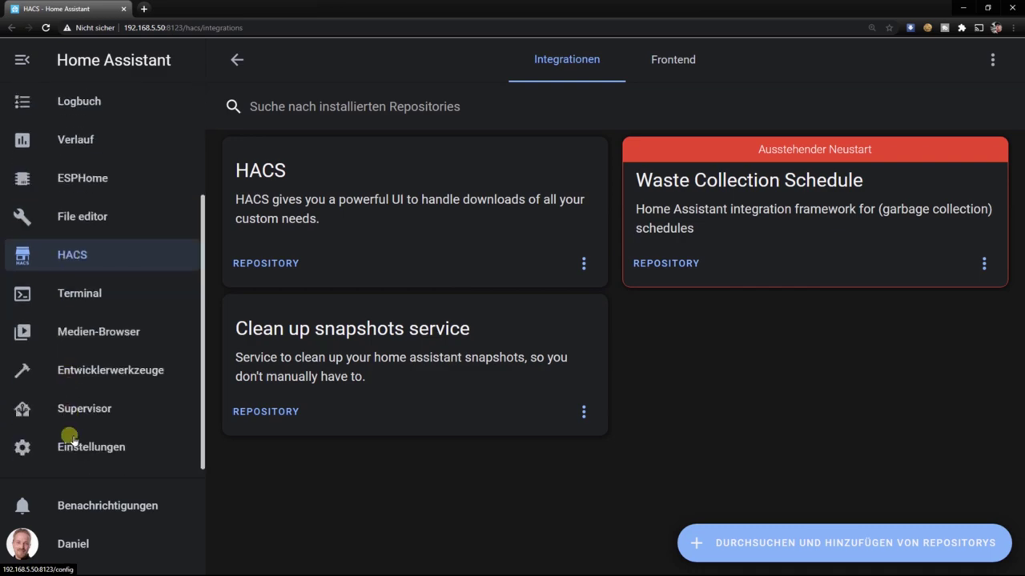
{"action": "left_click", "coordinate": [74, 446]}
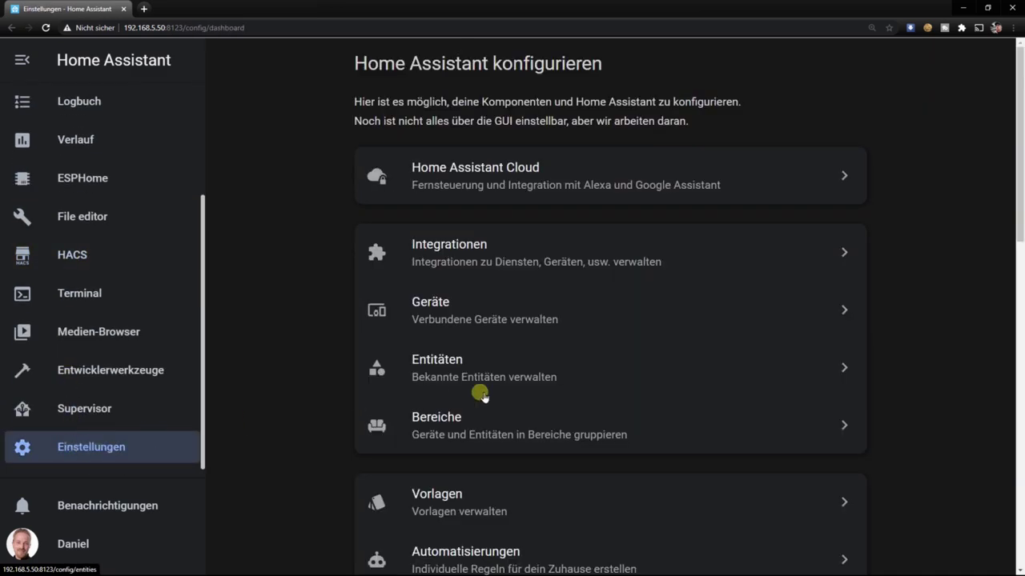
{"action": "scroll", "coordinate": [480, 396], "scroll_direction": "down", "scroll_amount": 10}
{"action": "left_click", "coordinate": [469, 433]}
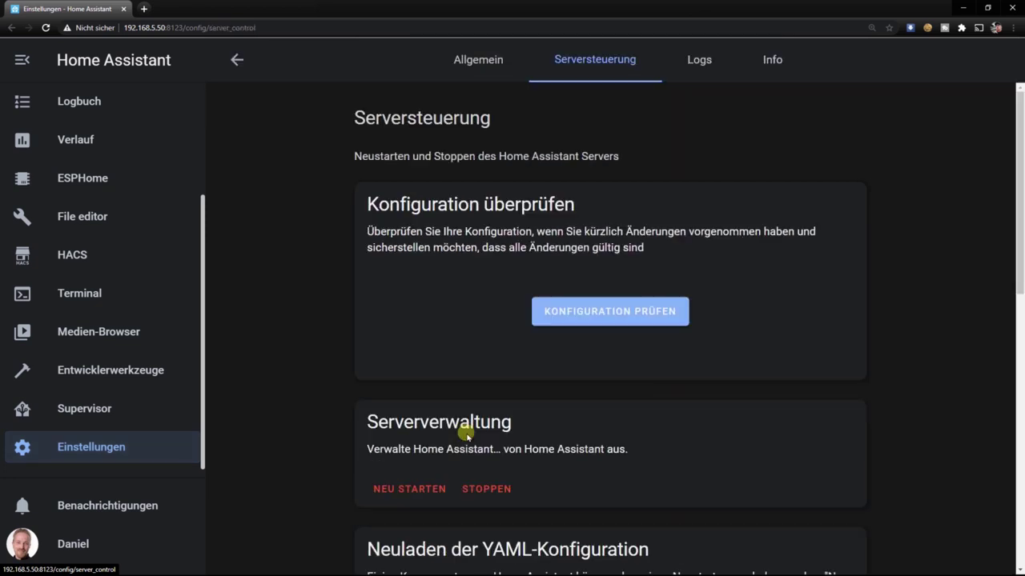
{"action": "left_click", "coordinate": [579, 313]}
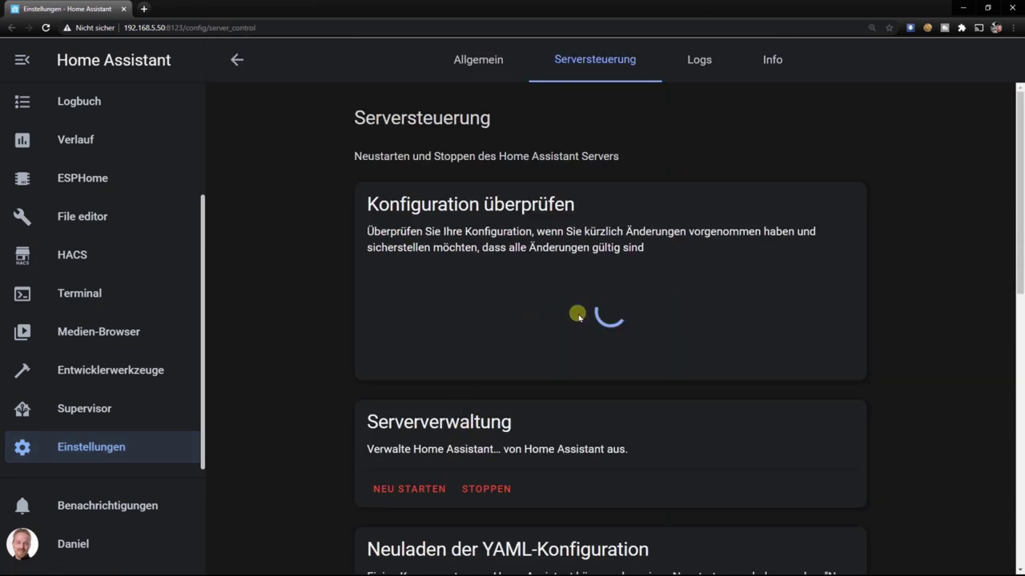
{"action": "left_click", "coordinate": [397, 488]}
{"action": "left_click", "coordinate": [641, 367]}
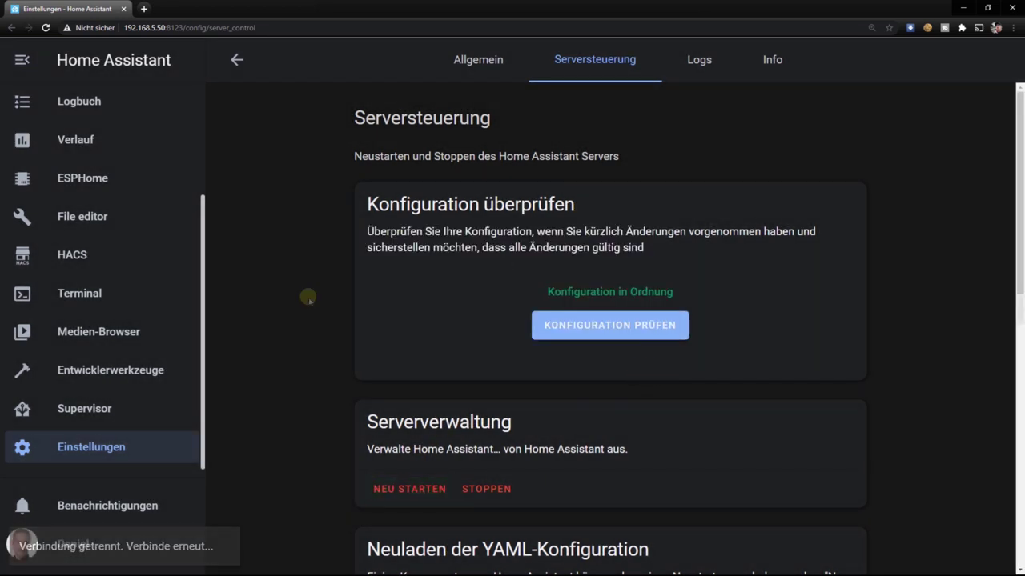
Review the installed HACS integrations and the "Configure the source(s)" section of the hacs_waste_collection_schedule README on GitHub.
{"action": "left_click", "coordinate": [70, 250]}
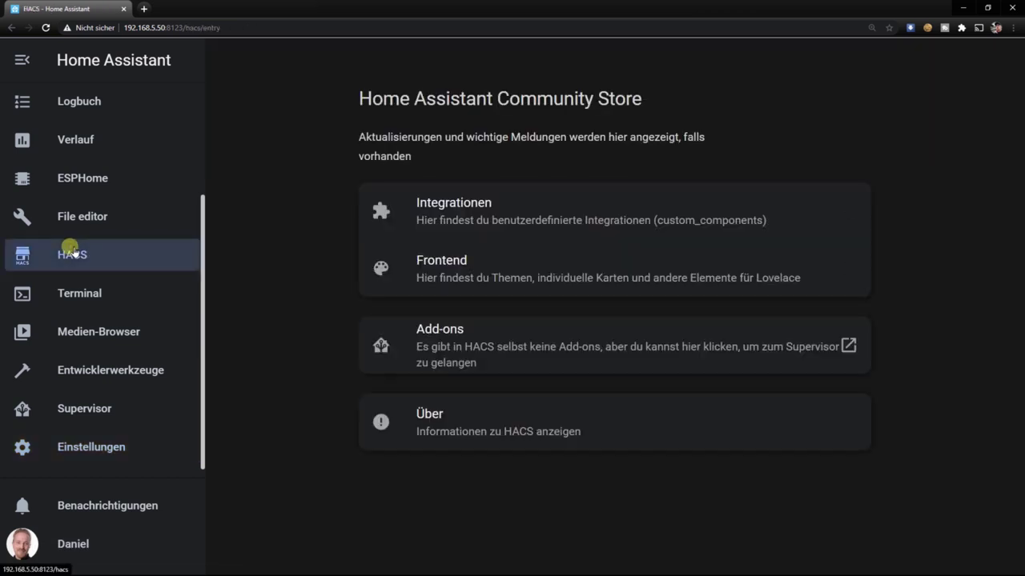
{"action": "left_click", "coordinate": [509, 210]}
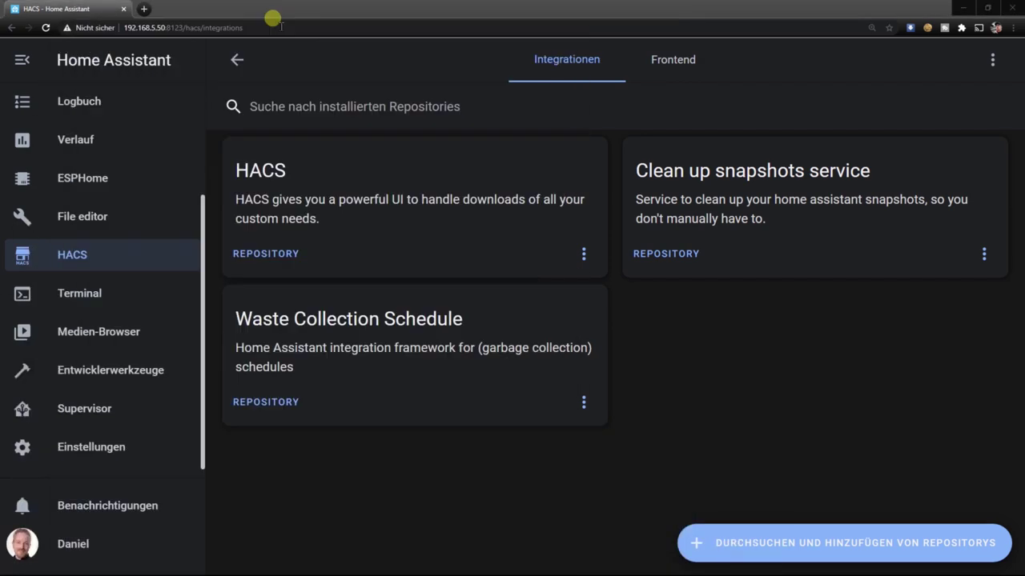
{"action": "left_click", "coordinate": [232, 9]}
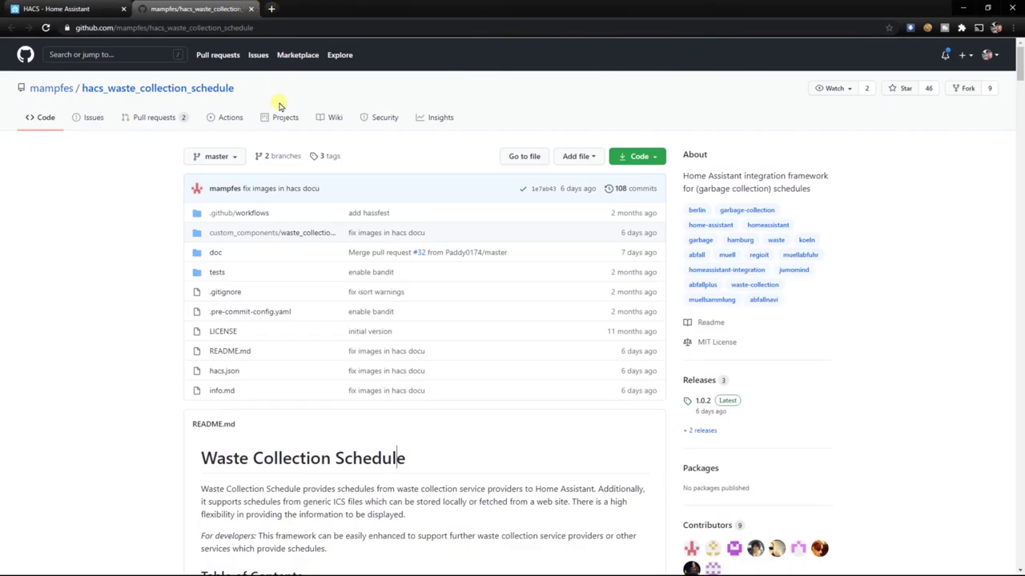
{"action": "scroll", "coordinate": [256, 152], "scroll_direction": "down", "scroll_amount": 5}
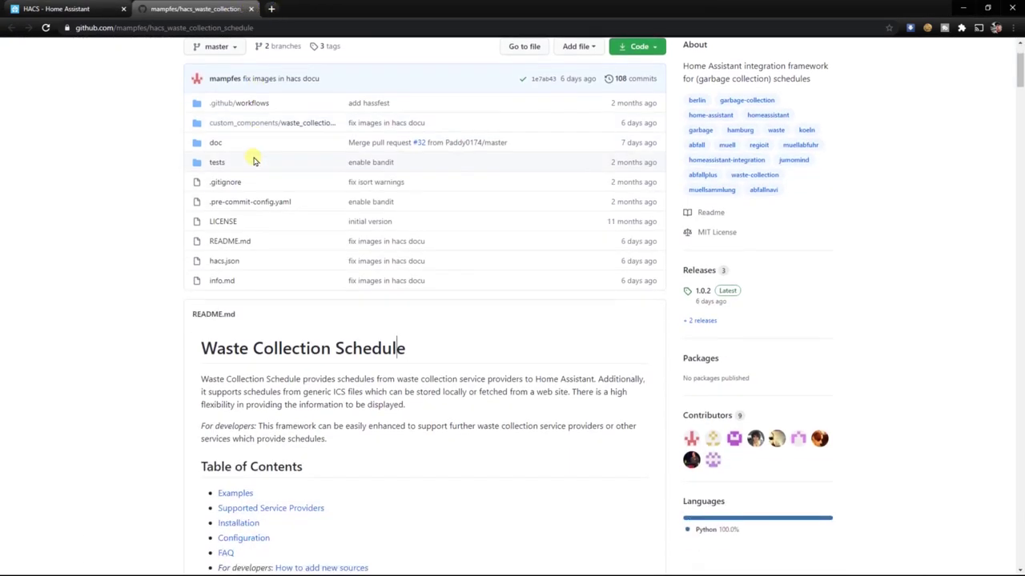
{"action": "scroll", "coordinate": [253, 168], "scroll_direction": "down", "scroll_amount": 20}
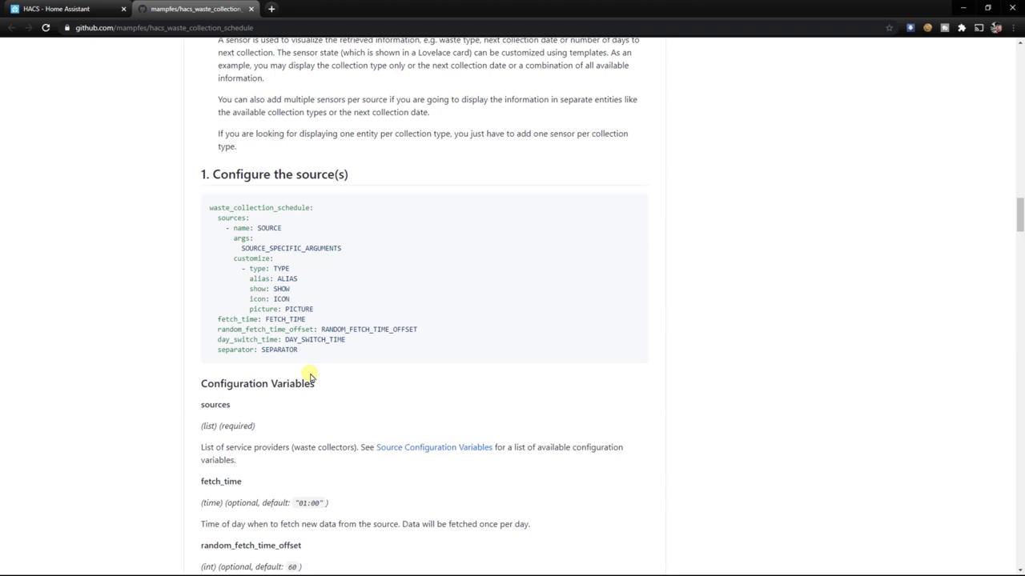
Search the web for "abfallkalender wermelskirchen" in a new browser tab and open the city's Abfallkalender-Online page.
{"action": "left_click", "coordinate": [272, 9]}
{"action": "type", "text": "abfallkalender wermelskirchen"}
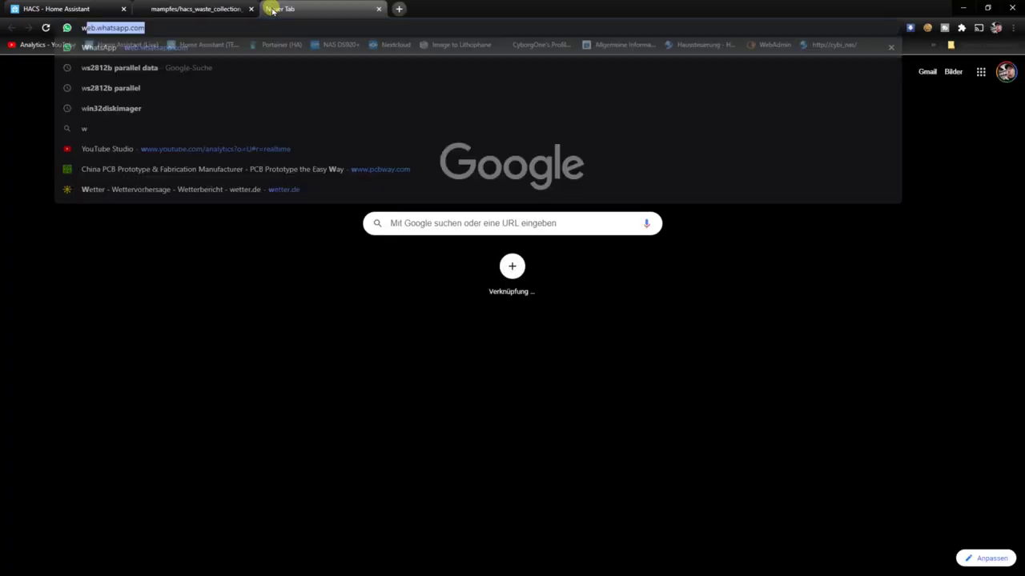
{"action": "key", "text": "Return"}
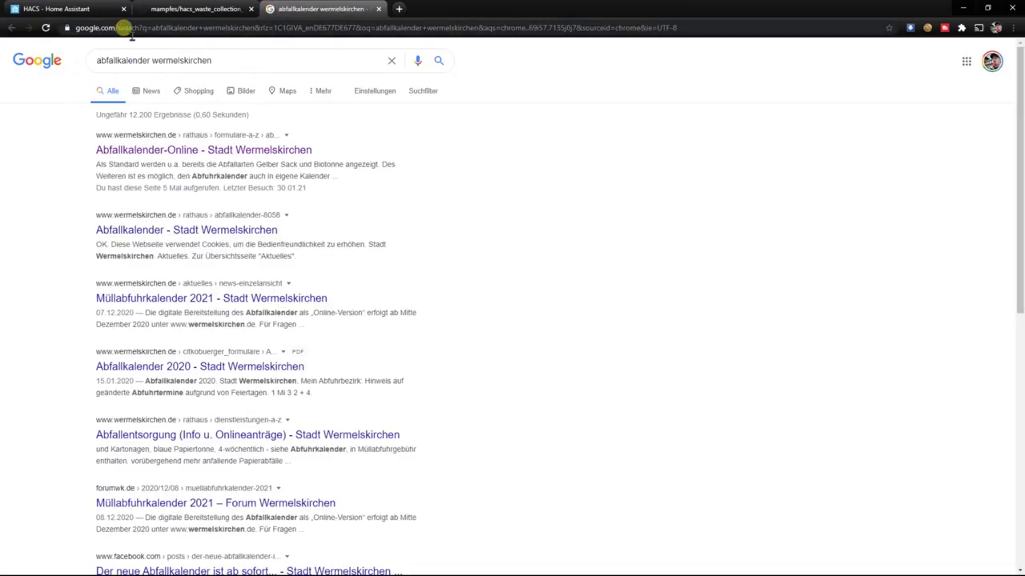
{"action": "left_click", "coordinate": [200, 148]}
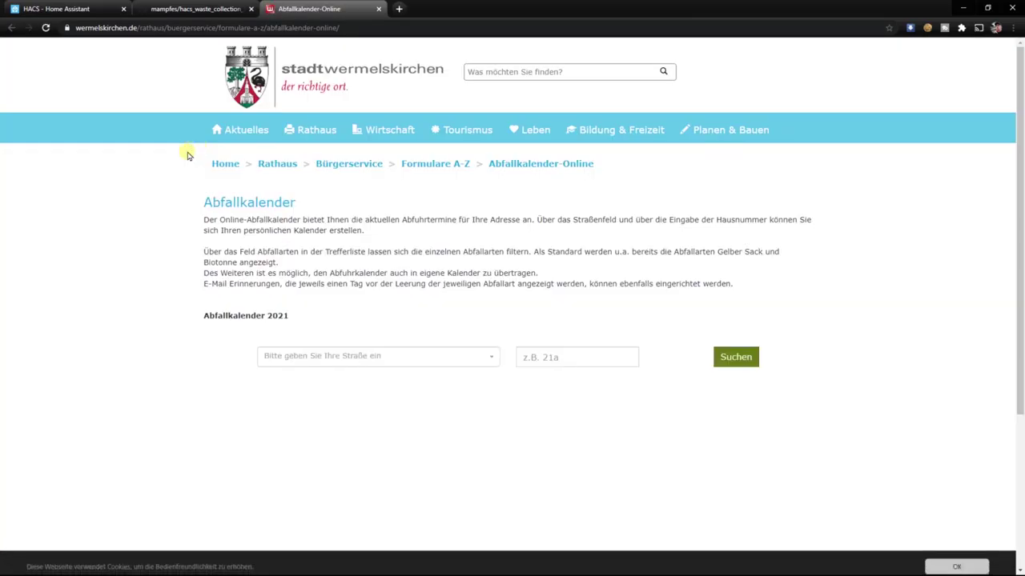
Select the street, enter the house number and search for that address's waste collection dates.
{"action": "left_click", "coordinate": [384, 357]}
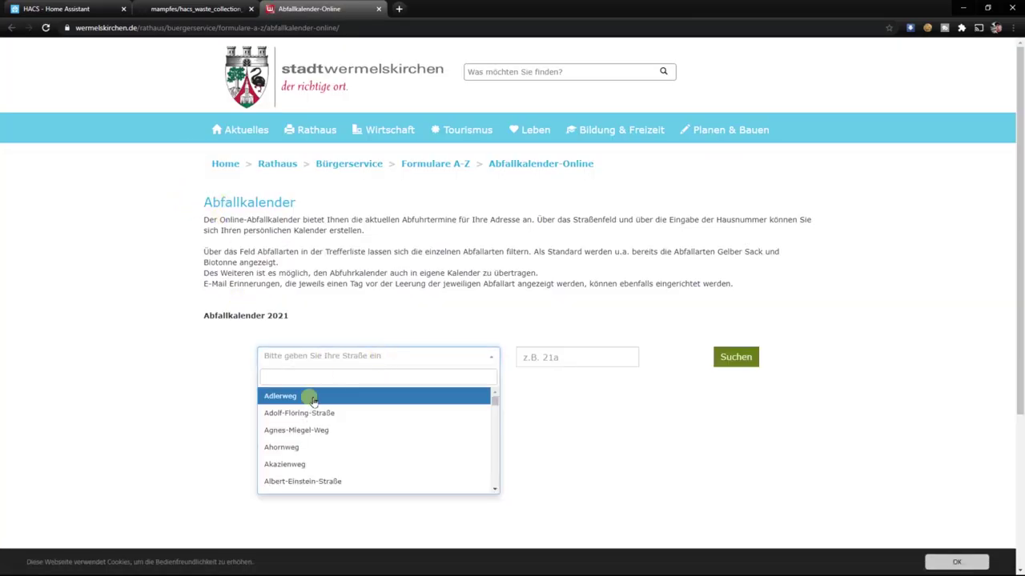
{"action": "left_click", "coordinate": [309, 466]}
{"action": "left_click", "coordinate": [576, 358]}
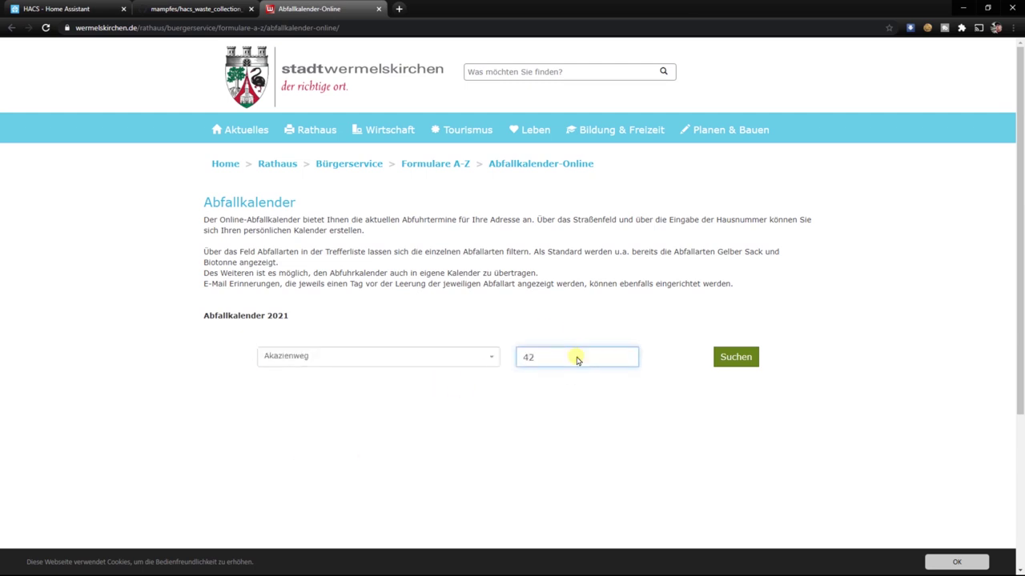
{"action": "key", "text": "Return"}
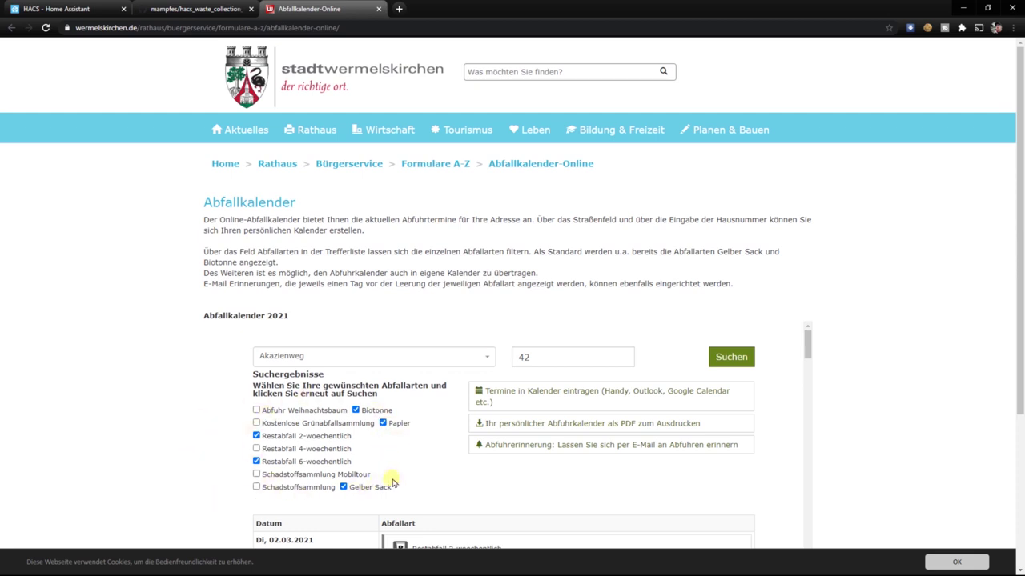
Exclude the waste types Biotonne and Restabfall 6-woechentlich and rerun the calendar search.
{"action": "left_click", "coordinate": [370, 411]}
{"action": "left_click", "coordinate": [272, 462]}
{"action": "left_click", "coordinate": [746, 361]}
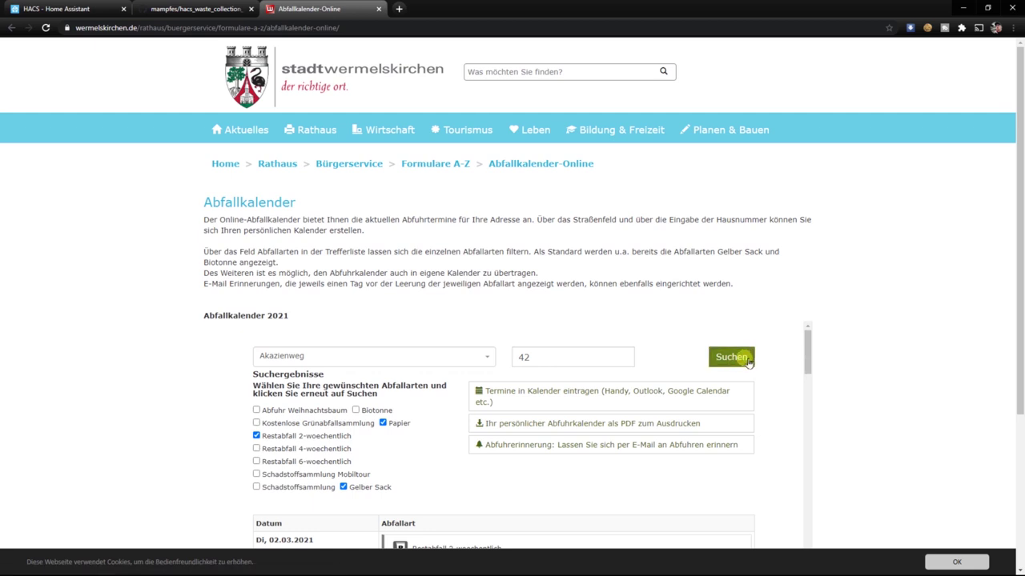
Check the filtered collection dates and download them as the calendar file Abfallkalender.ics.
{"action": "scroll", "coordinate": [461, 494], "scroll_direction": "down", "scroll_amount": 2}
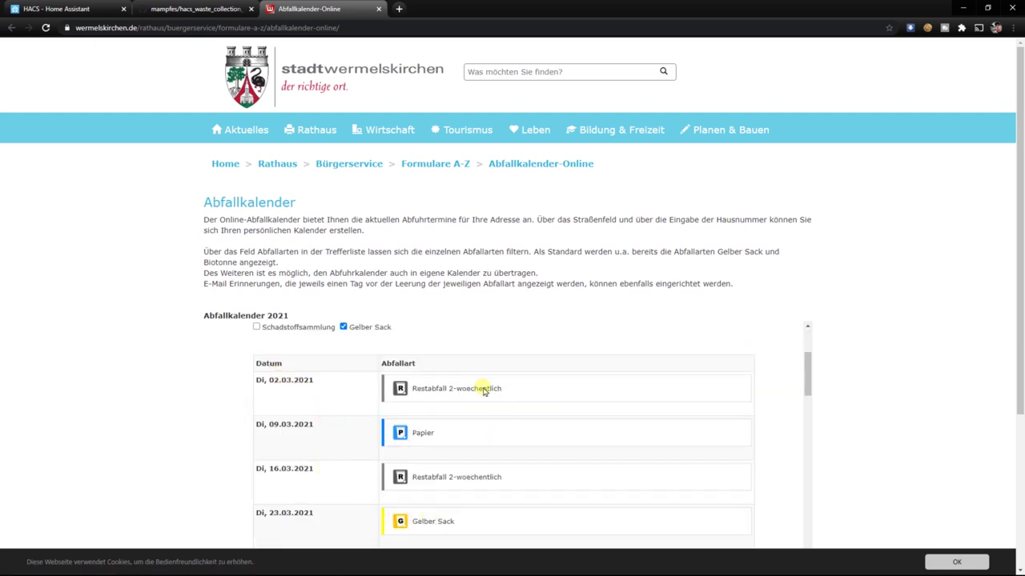
{"action": "scroll", "coordinate": [320, 412], "scroll_direction": "down", "scroll_amount": 1}
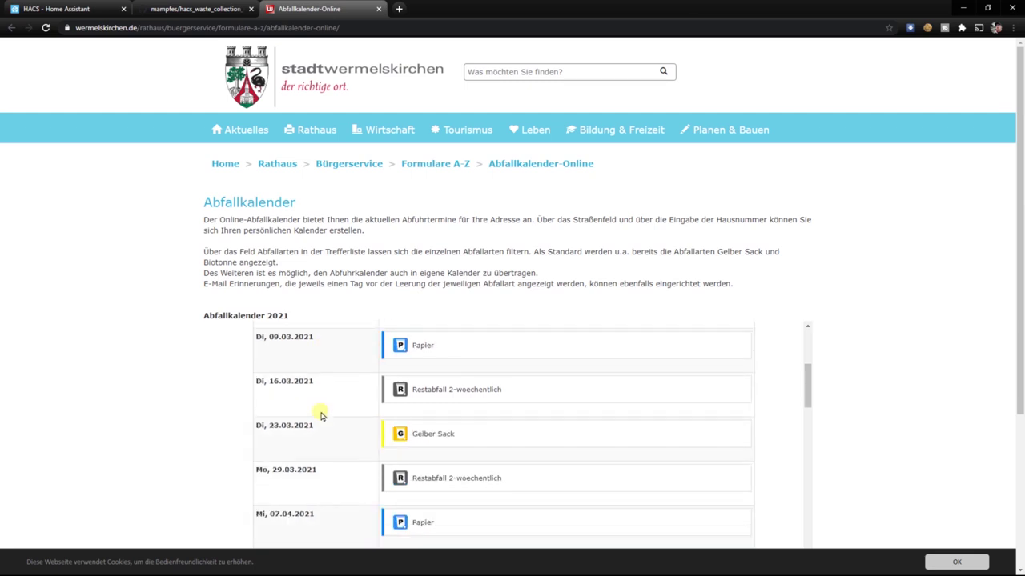
{"action": "scroll", "coordinate": [320, 415], "scroll_direction": "down", "scroll_amount": 8}
{"action": "scroll", "coordinate": [339, 435], "scroll_direction": "up", "scroll_amount": 6}
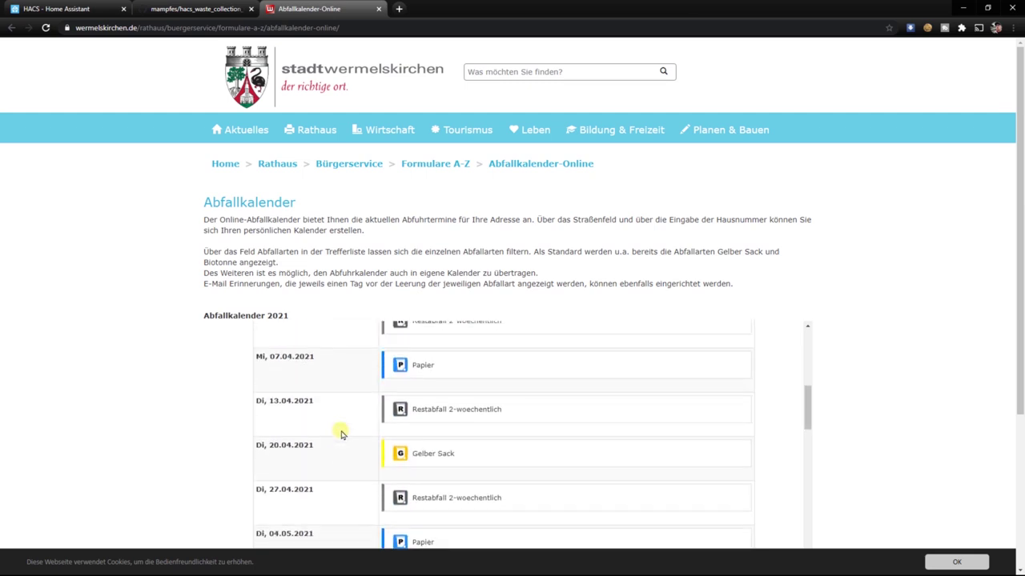
{"action": "scroll", "coordinate": [340, 434], "scroll_direction": "up", "scroll_amount": 6}
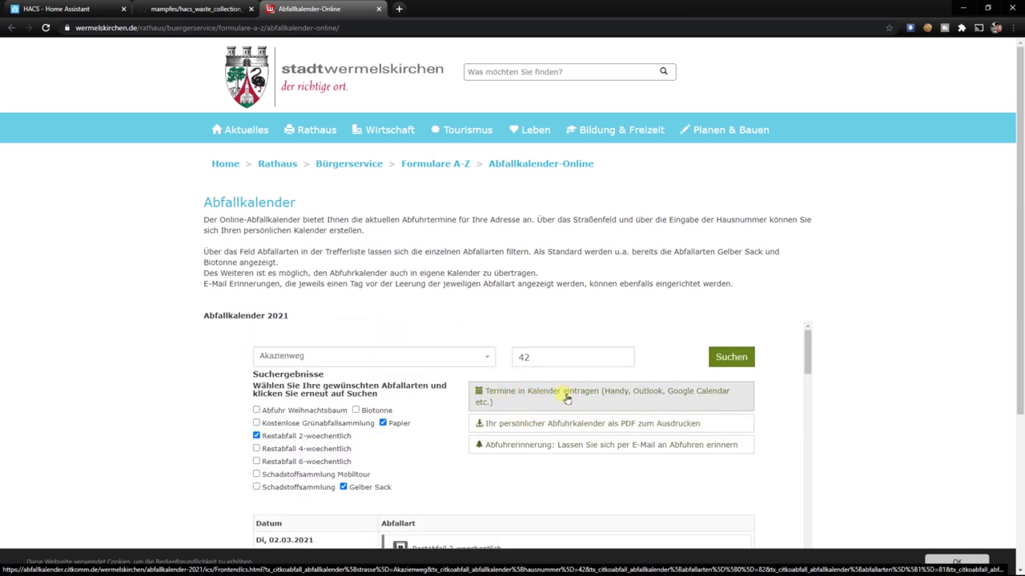
{"action": "left_click", "coordinate": [565, 398]}
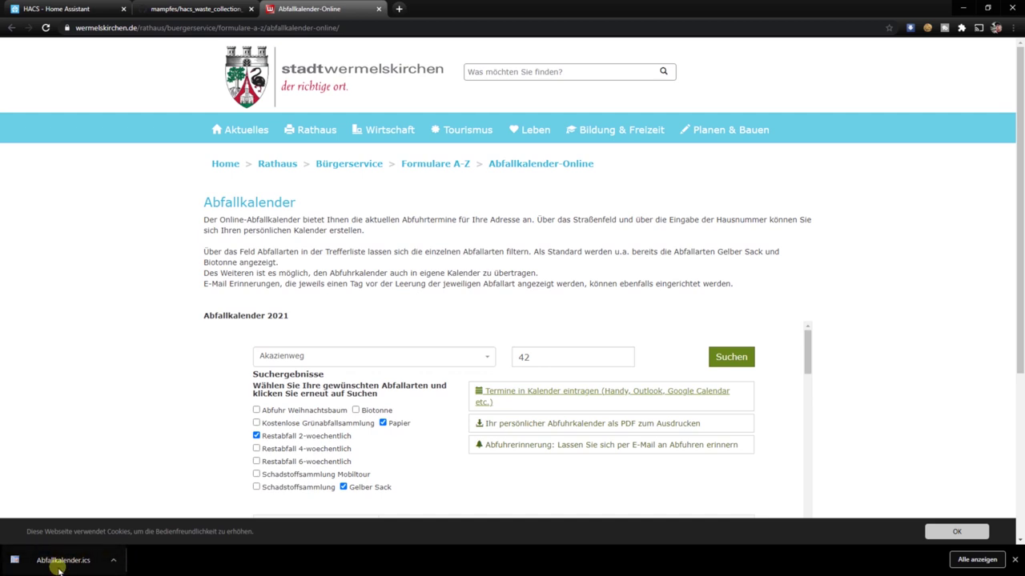
Move Abfallkalender.ics from the Downloads folder to the network folder \\192.168.5.50\config\www and close the file window.
{"action": "left_click", "coordinate": [114, 563]}
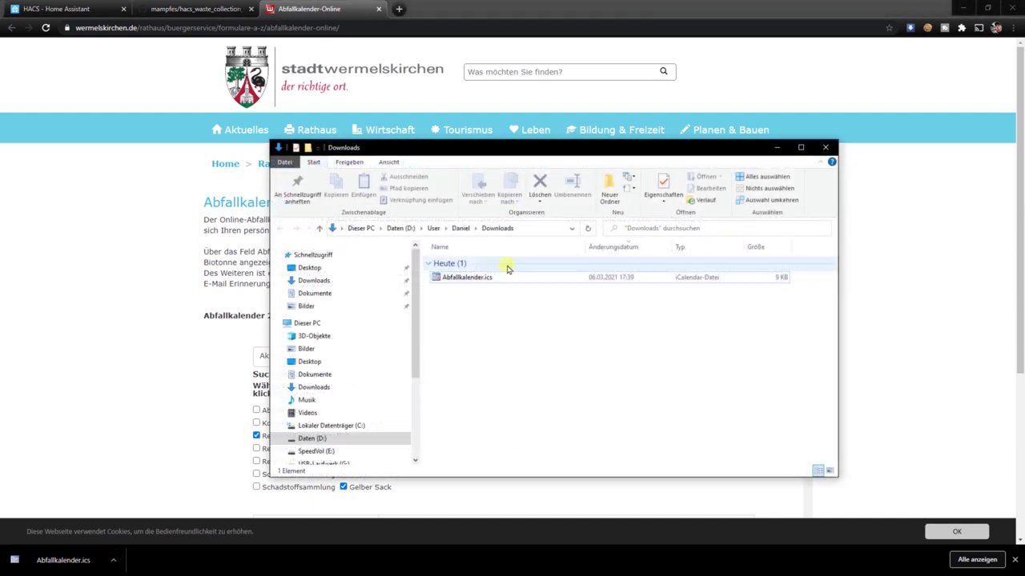
{"action": "left_click", "coordinate": [486, 280]}
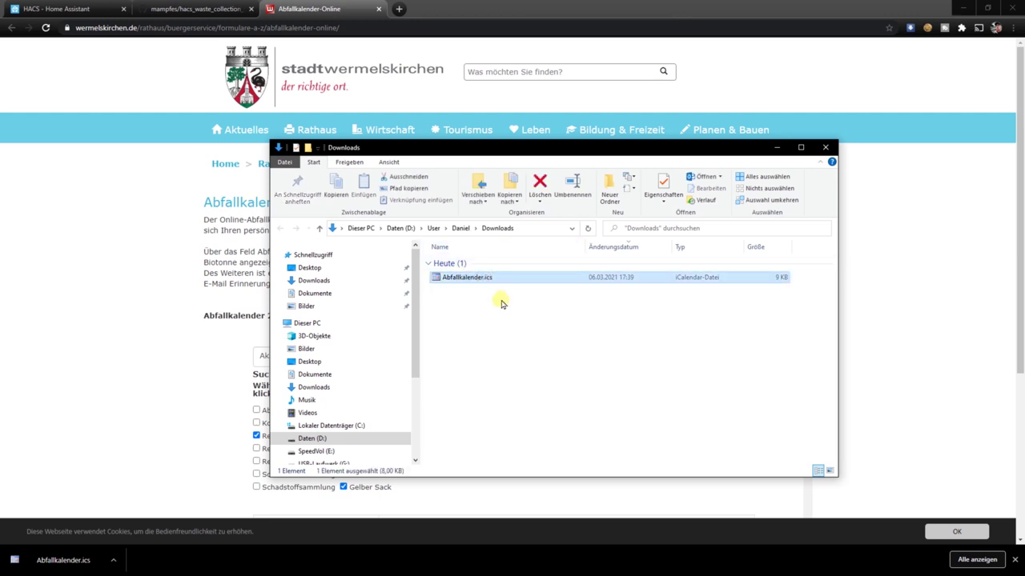
{"action": "right_click", "coordinate": [481, 279]}
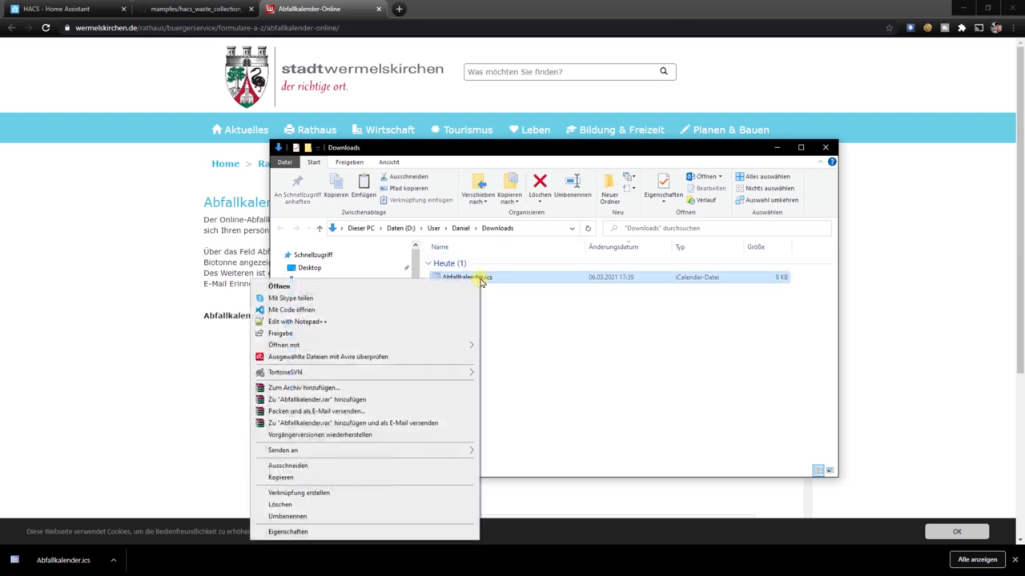
{"action": "left_click", "coordinate": [300, 467]}
{"action": "left_click", "coordinate": [531, 229]}
{"action": "type", "text": "\\192.168.5.50"}
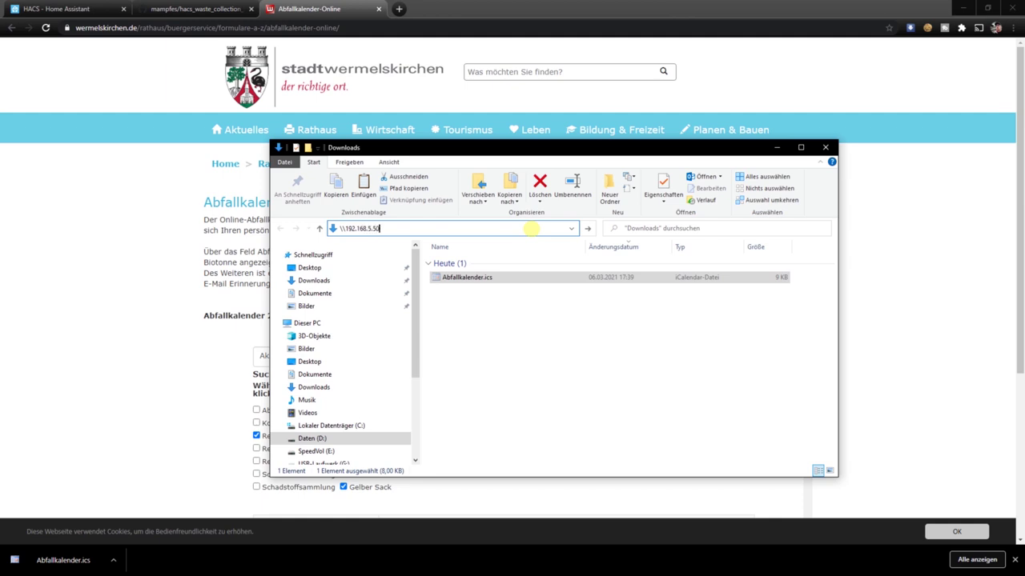
{"action": "key", "text": "Return"}
{"action": "left_click", "coordinate": [733, 255]}
{"action": "double_click", "coordinate": [734, 256]}
{"action": "left_click", "coordinate": [451, 376]}
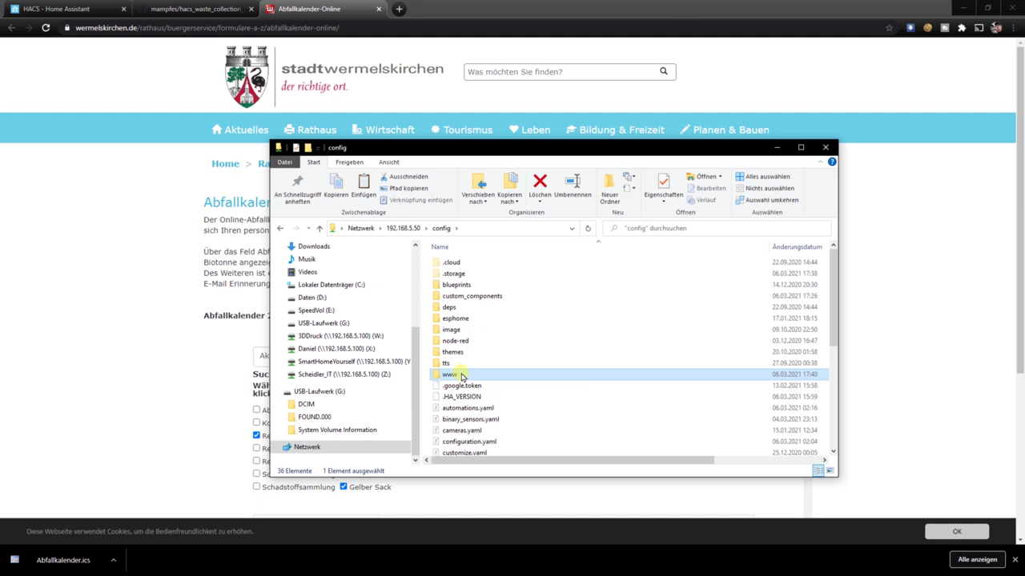
{"action": "double_click", "coordinate": [451, 376]}
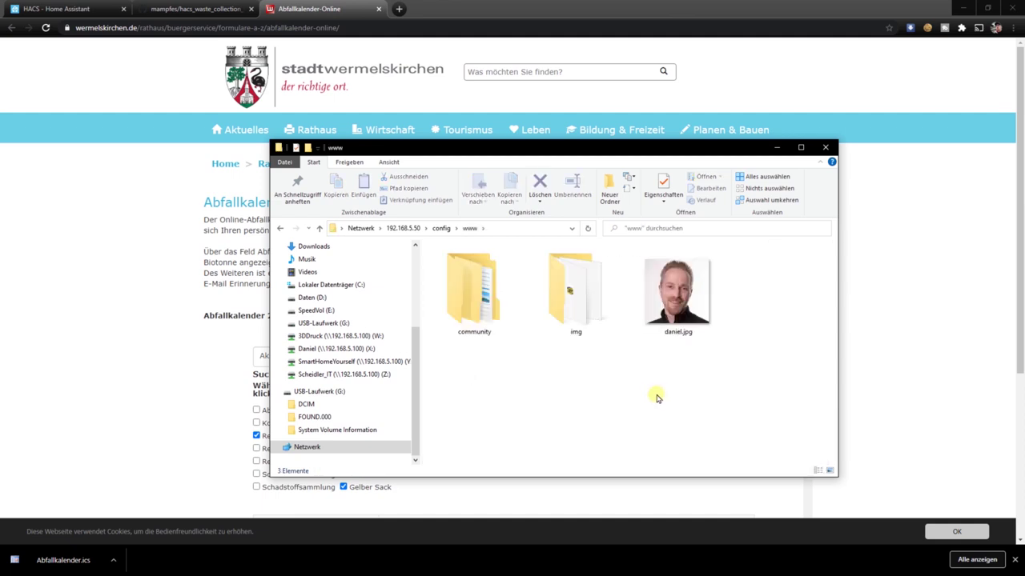
{"action": "key", "text": "ctrl+v"}
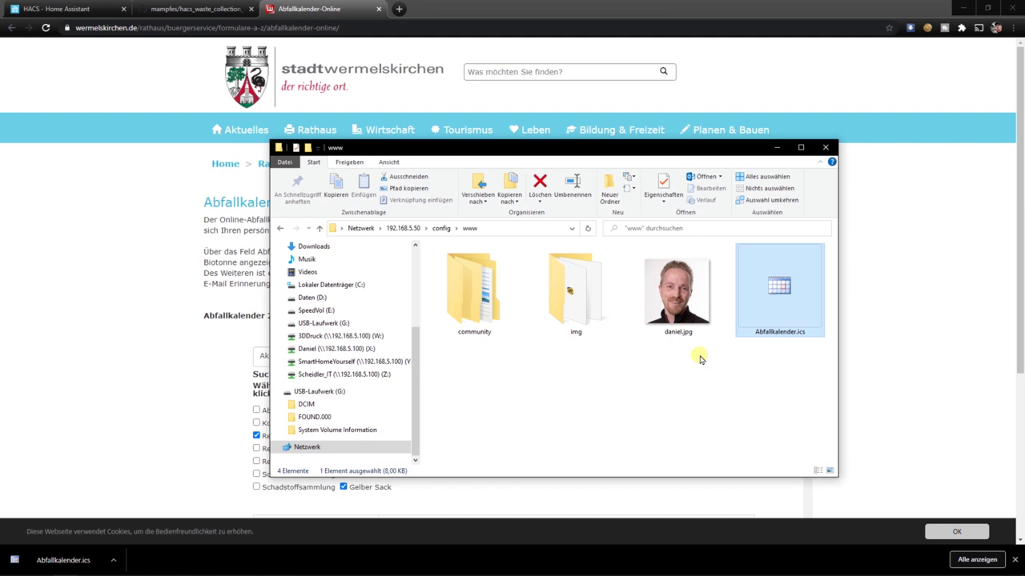
{"action": "left_click", "coordinate": [824, 149]}
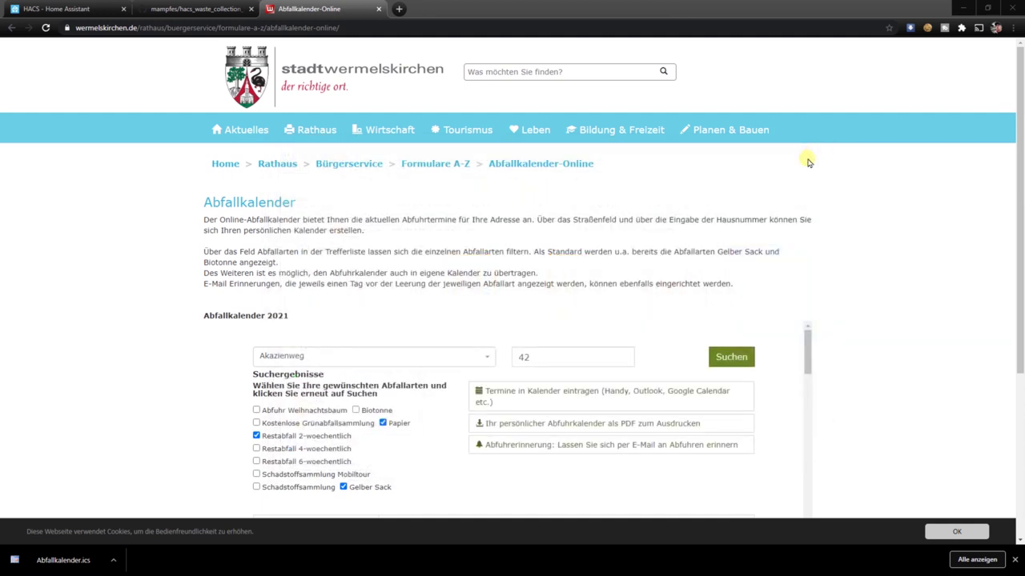
Close the waste calendar page and copy the complete waste_collection_schedule source example from the GitHub README.
{"action": "left_click", "coordinate": [377, 9]}
{"action": "left_click_drag", "start_coordinate": [207, 208], "coordinate": [332, 357]}
{"action": "key", "text": "ctrl+c"}
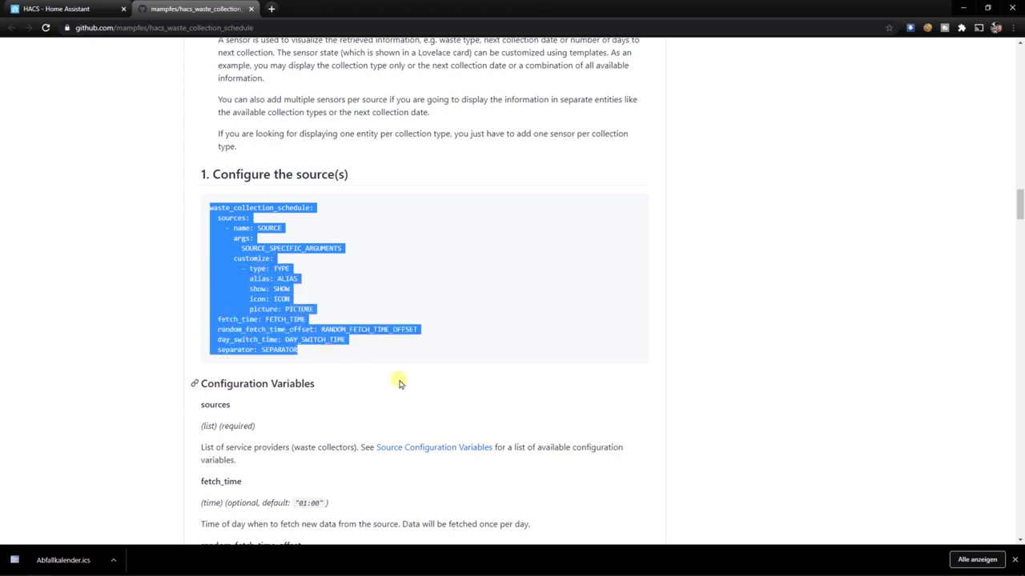
Switch to Home Assistant and open configuration.yaml from the config folder in the File editor.
{"action": "left_click", "coordinate": [64, 8]}
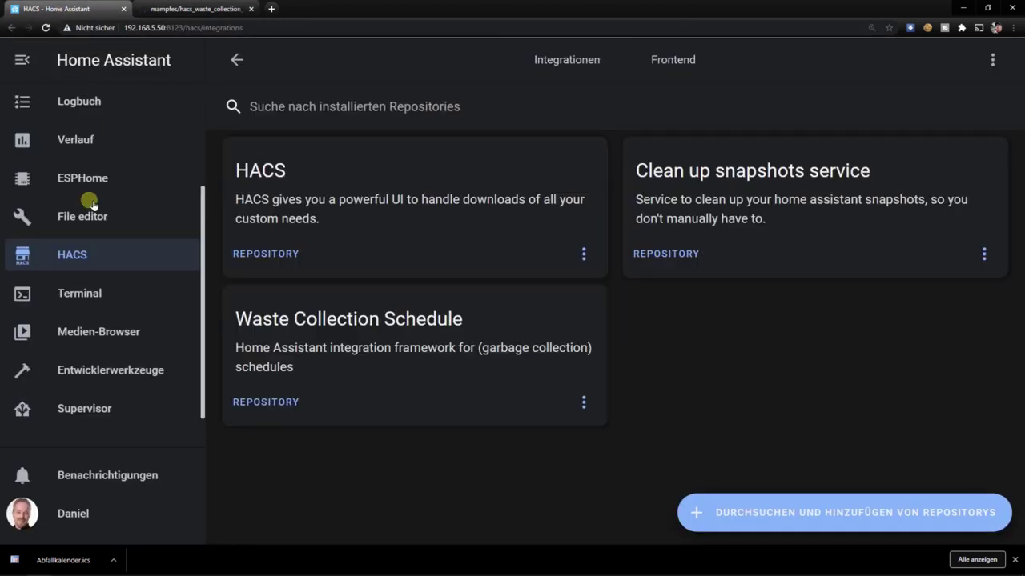
{"action": "left_click", "coordinate": [84, 219]}
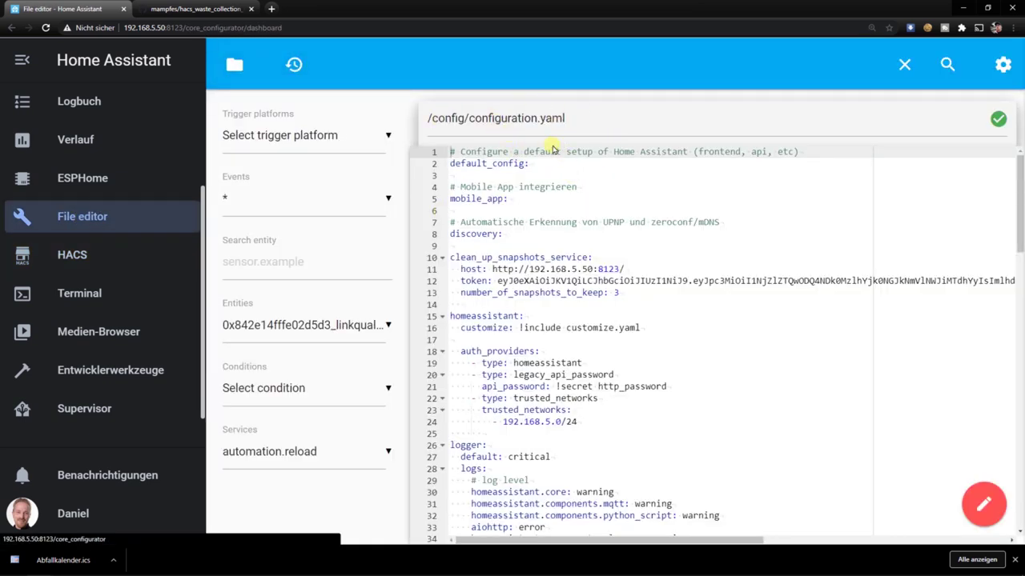
{"action": "left_click", "coordinate": [233, 65]}
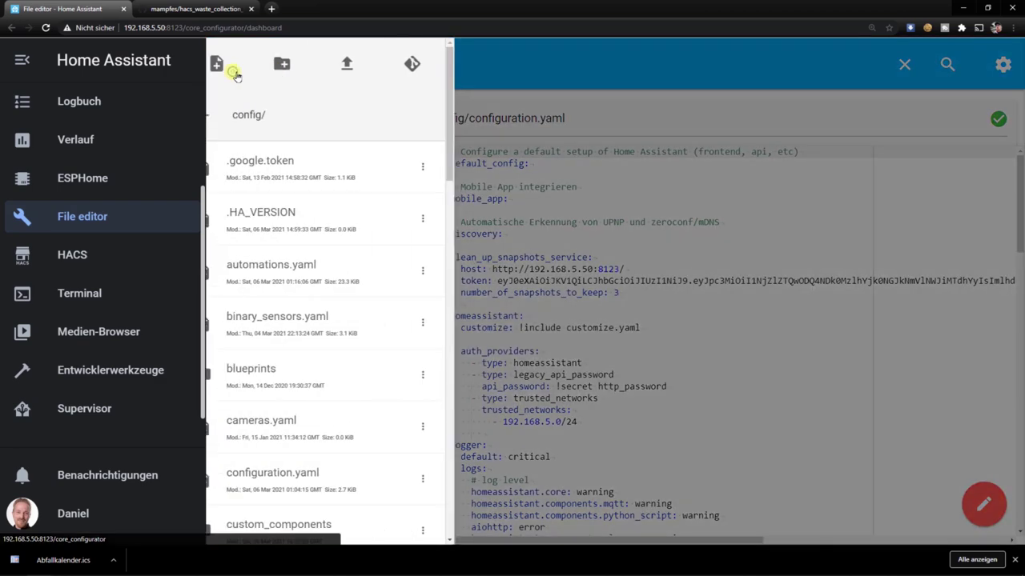
{"action": "scroll", "coordinate": [289, 304], "scroll_direction": "down", "scroll_amount": 1}
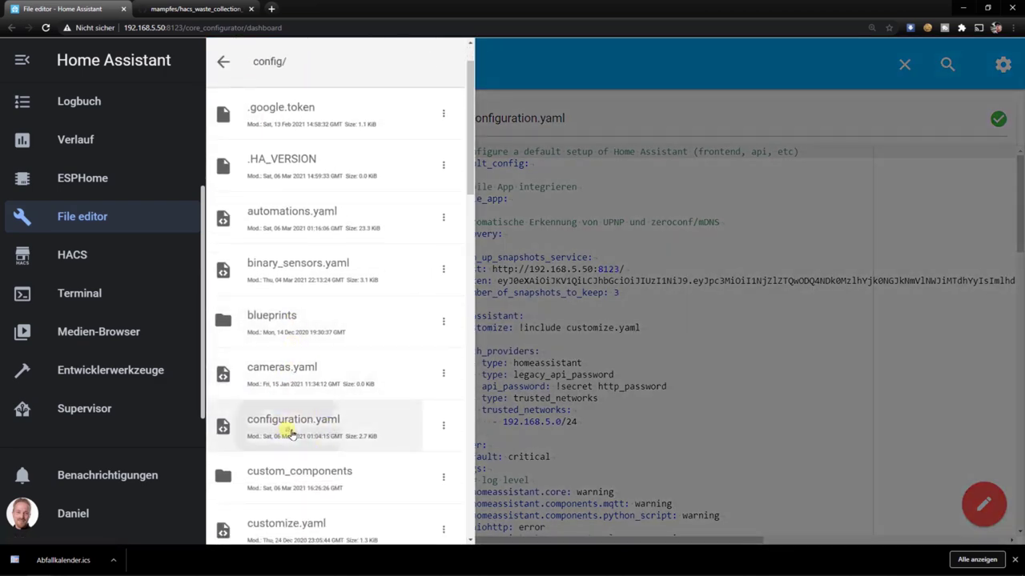
{"action": "left_click", "coordinate": [328, 424]}
{"action": "scroll", "coordinate": [512, 382], "scroll_direction": "down", "scroll_amount": 15}
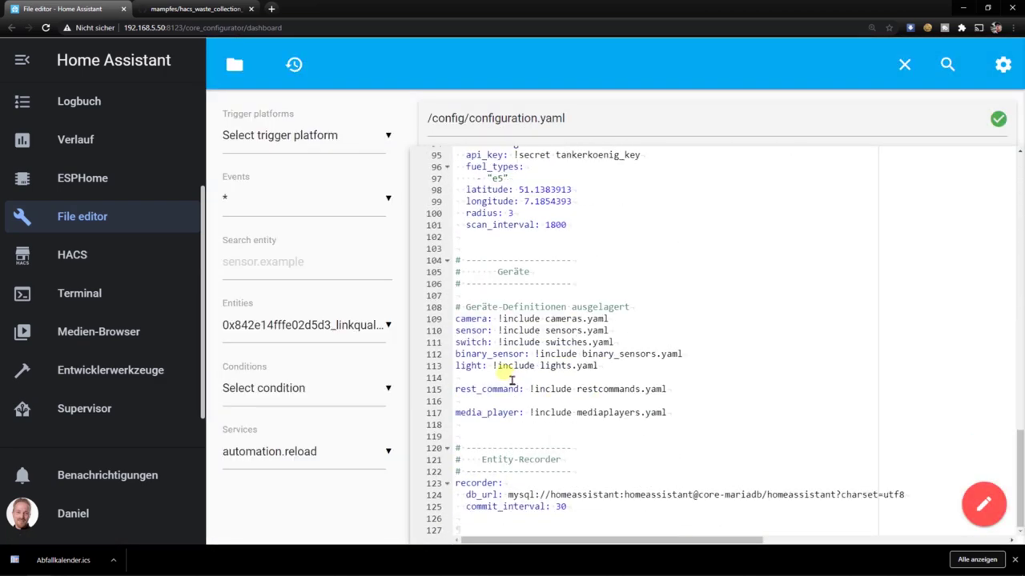
Make room with blank lines above the Geräte section and paste the copied waste_collection_schedule example there.
{"action": "left_click", "coordinate": [491, 249]}
{"action": "key", "text": "Return"}
{"action": "key", "text": "Return"}
{"action": "key", "text": "Return"}
{"action": "key", "text": "Return"}
{"action": "key", "text": "Return"}
{"action": "key", "text": "Return"}
{"action": "key", "text": "Up"}
{"action": "key", "text": "Up"}
{"action": "key", "text": "Up"}
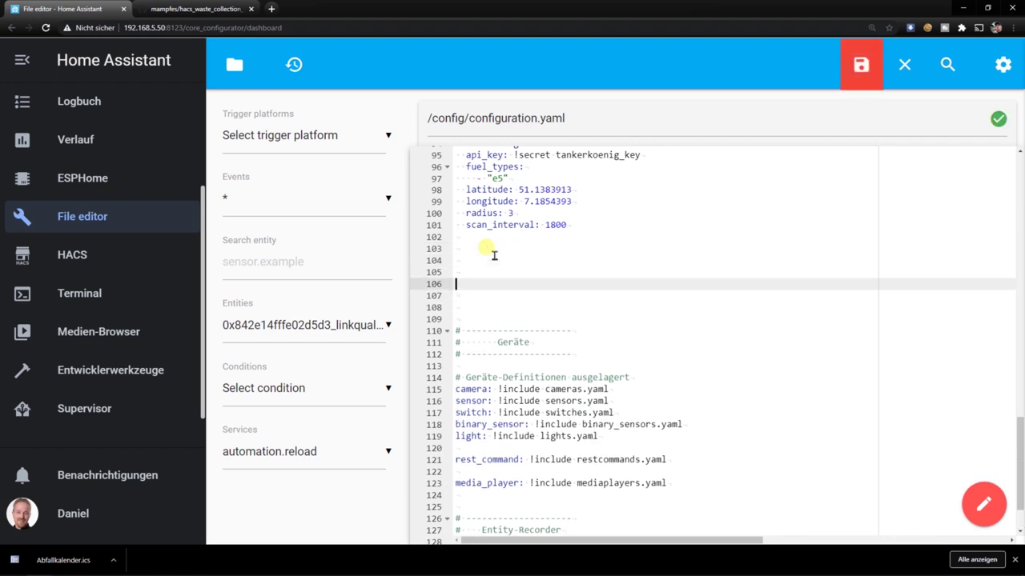
{"action": "key", "text": "ctrl+v"}
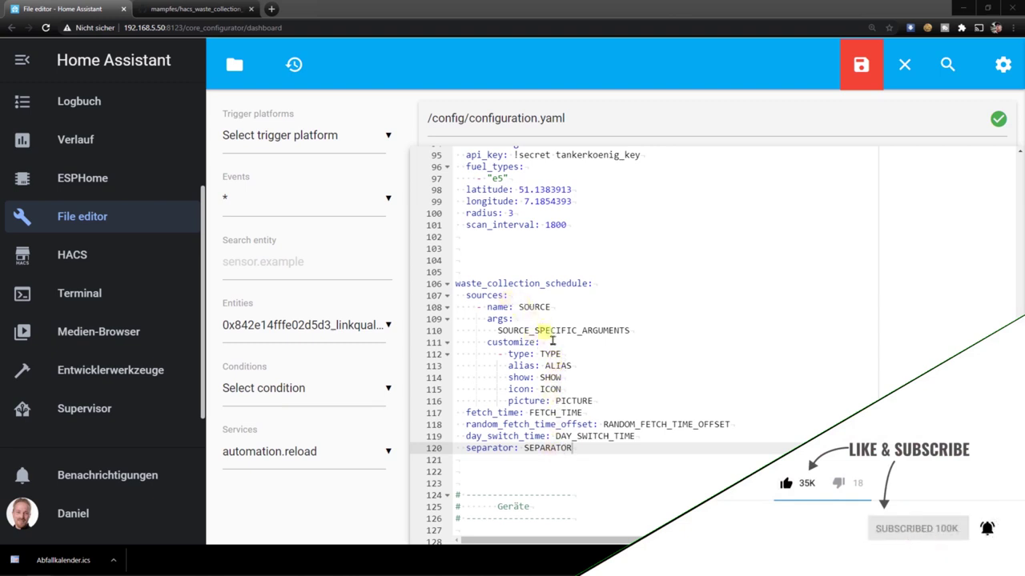
Set the source name to ics and replace the source-specific arguments with file: "www/Abfallkalender.ics".
{"action": "double_click", "coordinate": [534, 308]}
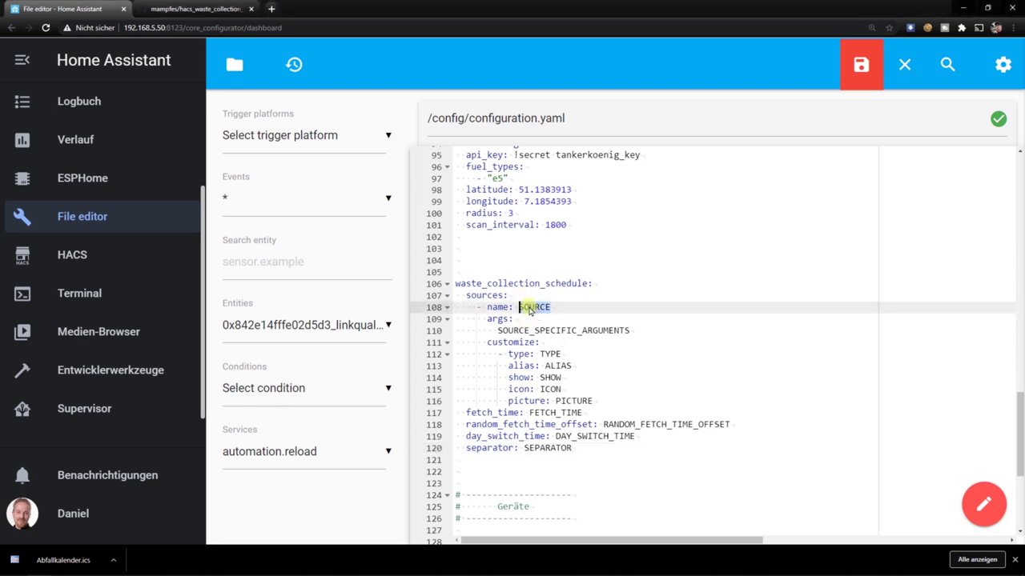
{"action": "type", "text": "ics"}
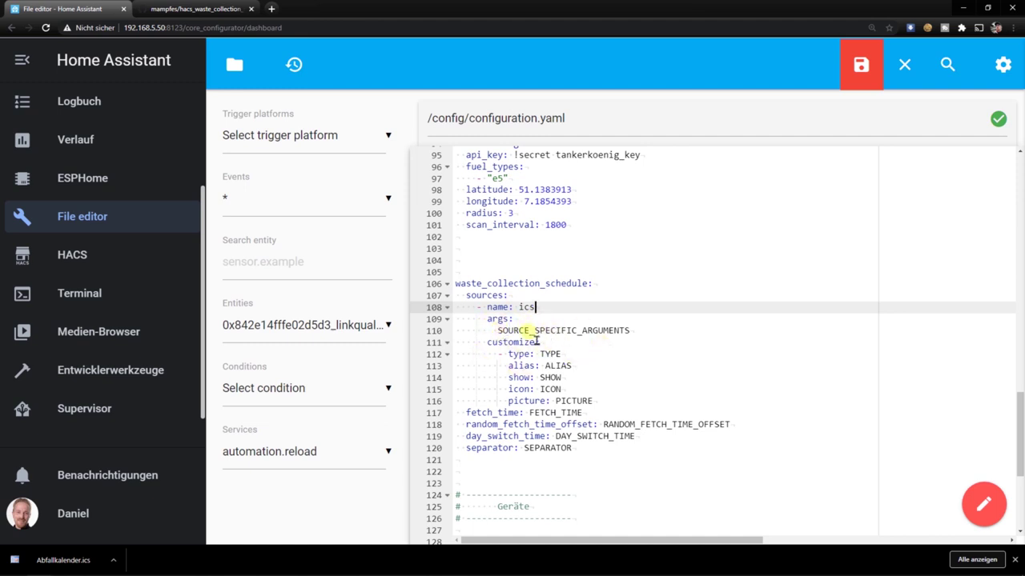
{"action": "left_click", "coordinate": [500, 331]}
{"action": "double_click", "coordinate": [636, 331]}
{"action": "type", "text": "file:"}
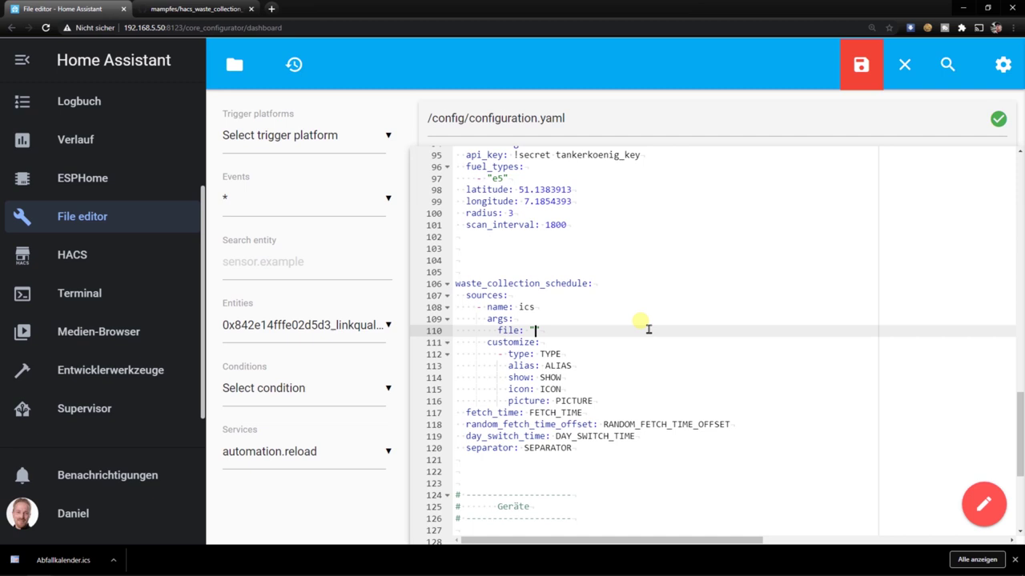
{"action": "type", "text": "www/Abfall"}
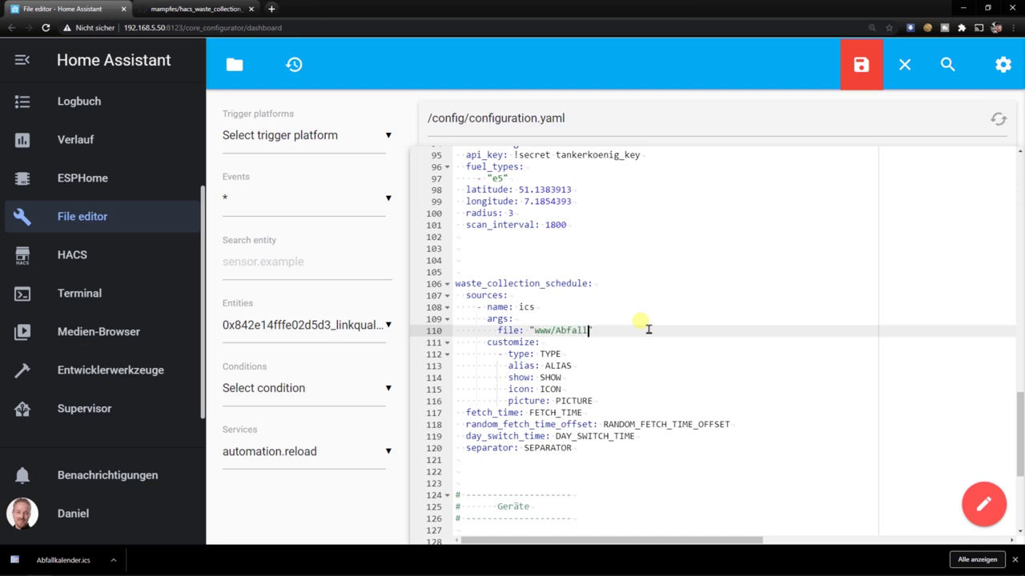
{"action": "type", "text": "kalender.ics"}
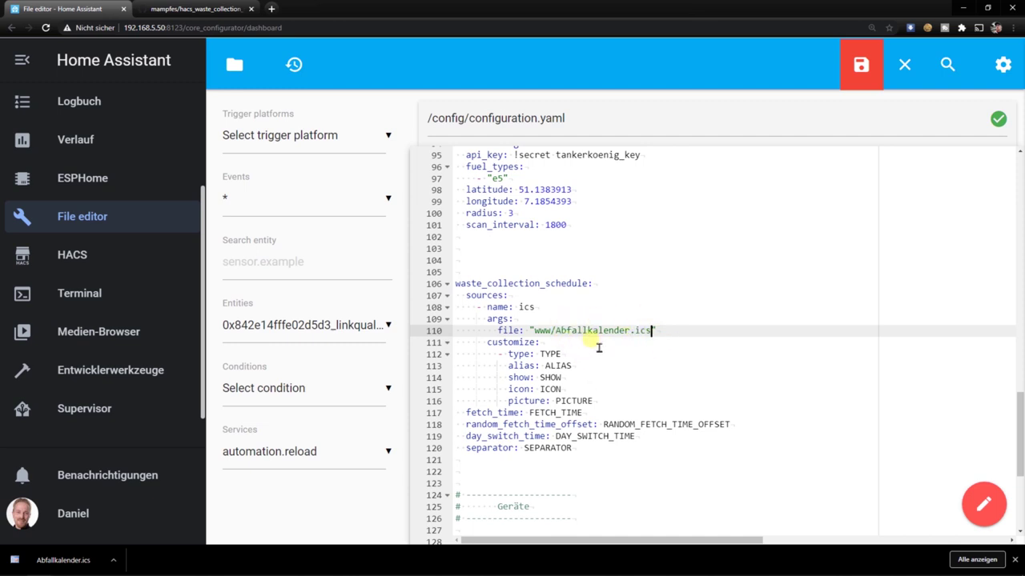
{"action": "key", "text": "Delete"}
{"action": "type", "text": "A"}
Open Abfallkalender.ics in Notepad++ from its folder and examine the SUMMARY entries for the exact waste type names.
{"action": "left_click", "coordinate": [112, 563]}
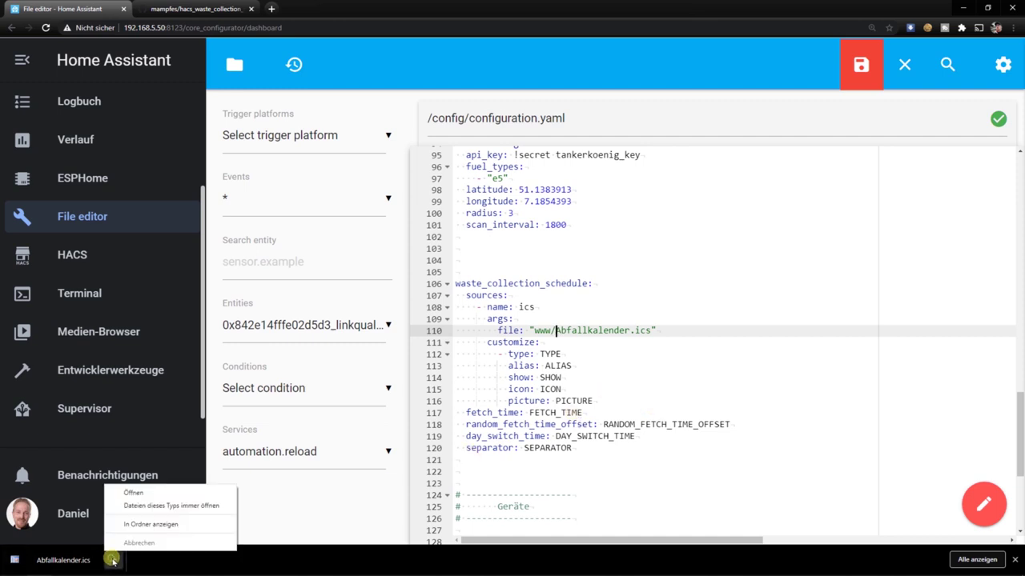
{"action": "left_click", "coordinate": [152, 527]}
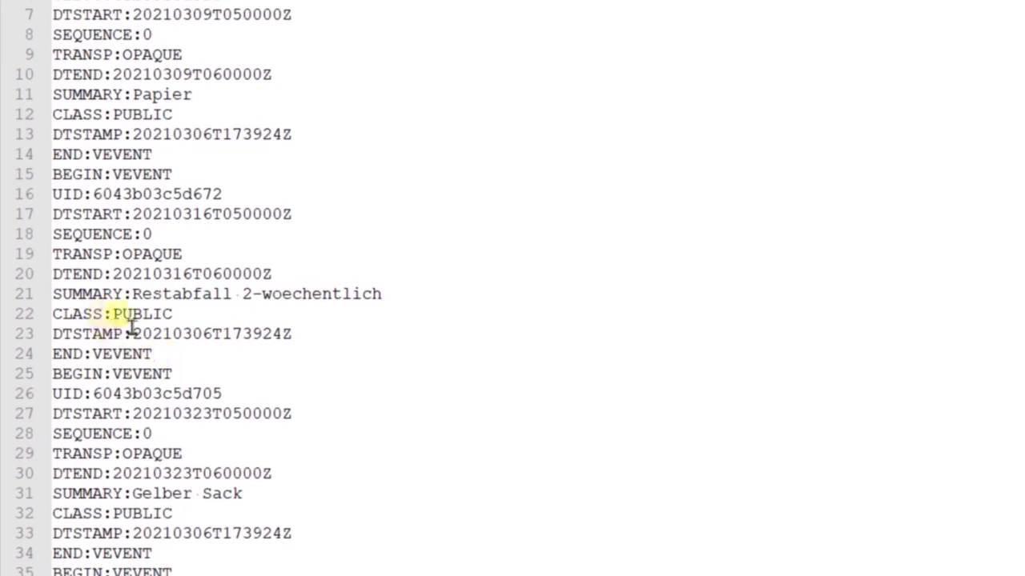
{"action": "double_click", "coordinate": [94, 296]}
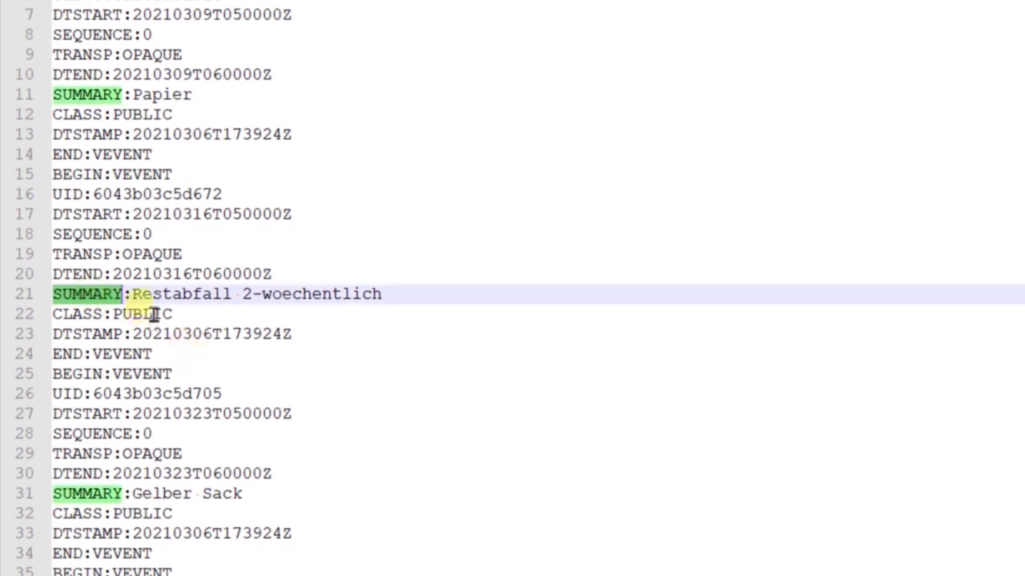
{"action": "left_click_drag", "start_coordinate": [133, 294], "coordinate": [393, 307]}
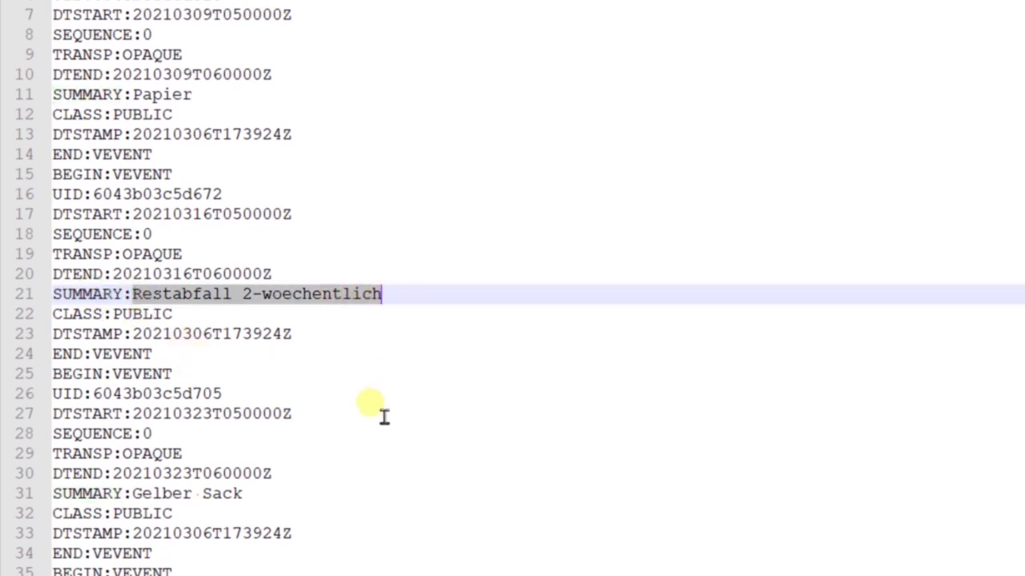
{"action": "left_click", "coordinate": [94, 497]}
{"action": "double_click", "coordinate": [94, 496]}
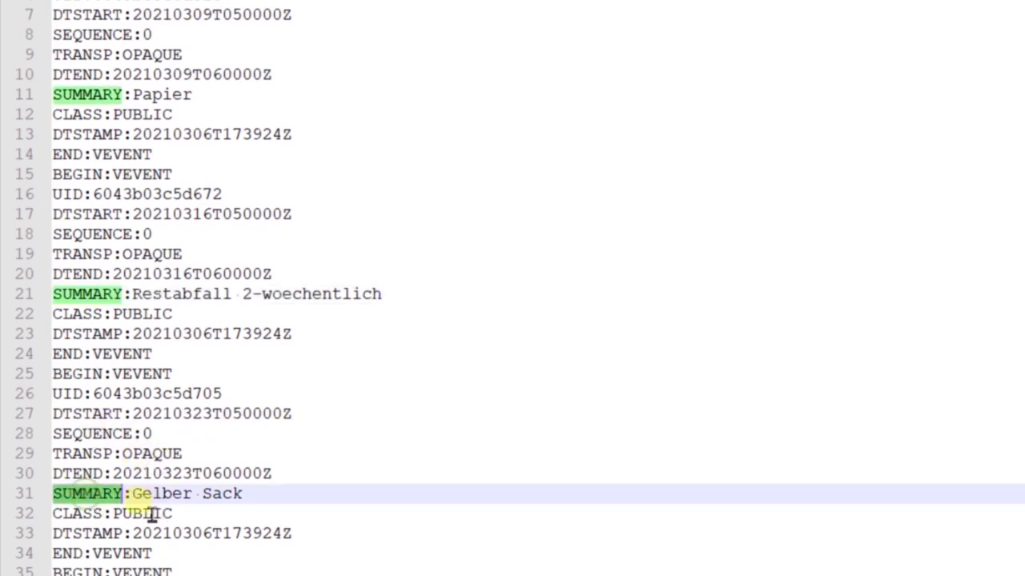
{"action": "scroll", "coordinate": [136, 504], "scroll_direction": "down", "scroll_amount": 3}
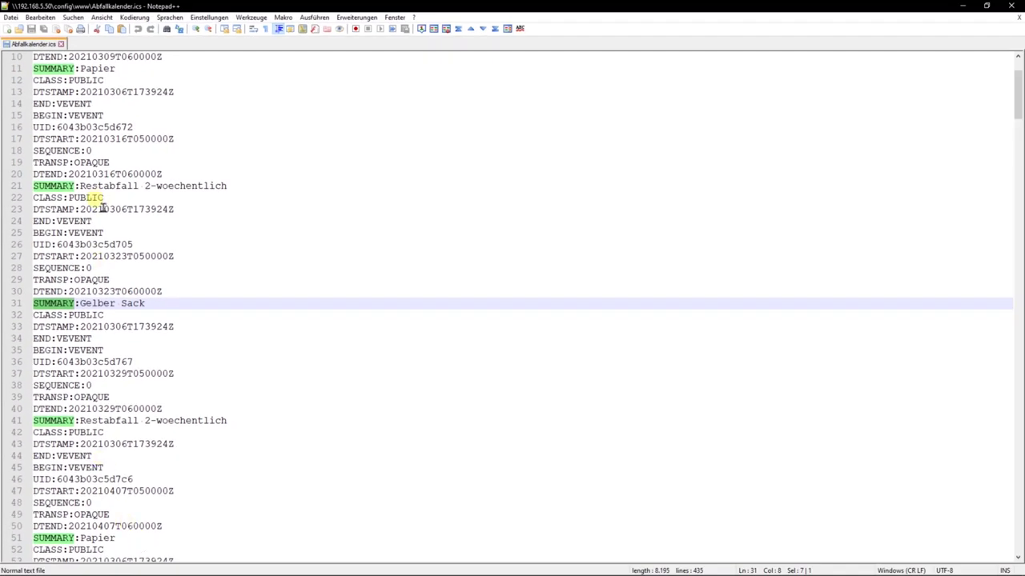
Copy the waste type Restabfall 2-woechentlich from the calendar file into the type value of the customize entry in configuration.yaml.
{"action": "left_click_drag", "start_coordinate": [80, 189], "coordinate": [236, 197]}
{"action": "key", "text": "ctrl+c"}
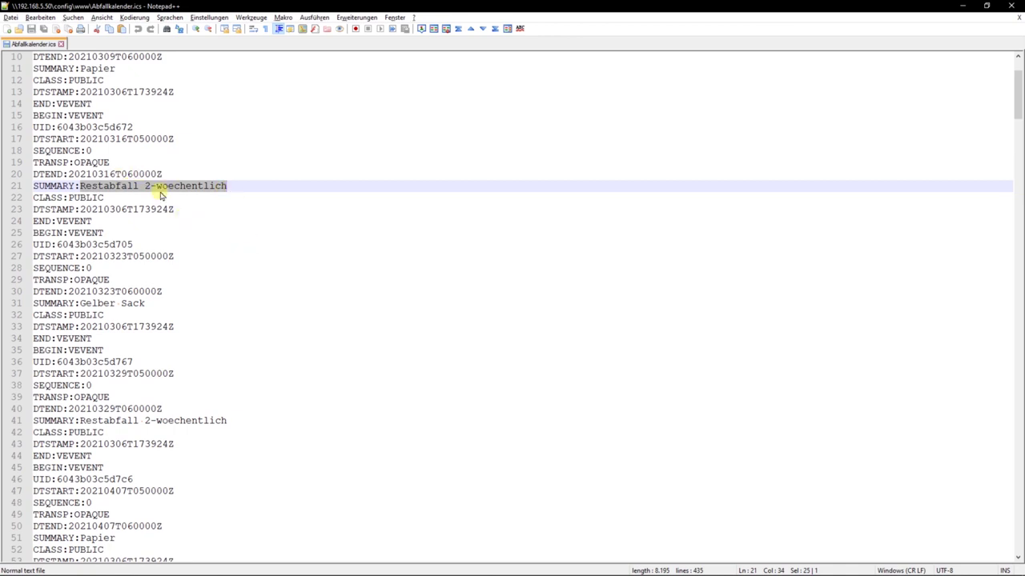
{"action": "key", "text": "alt+Tab"}
{"action": "double_click", "coordinate": [488, 293]}
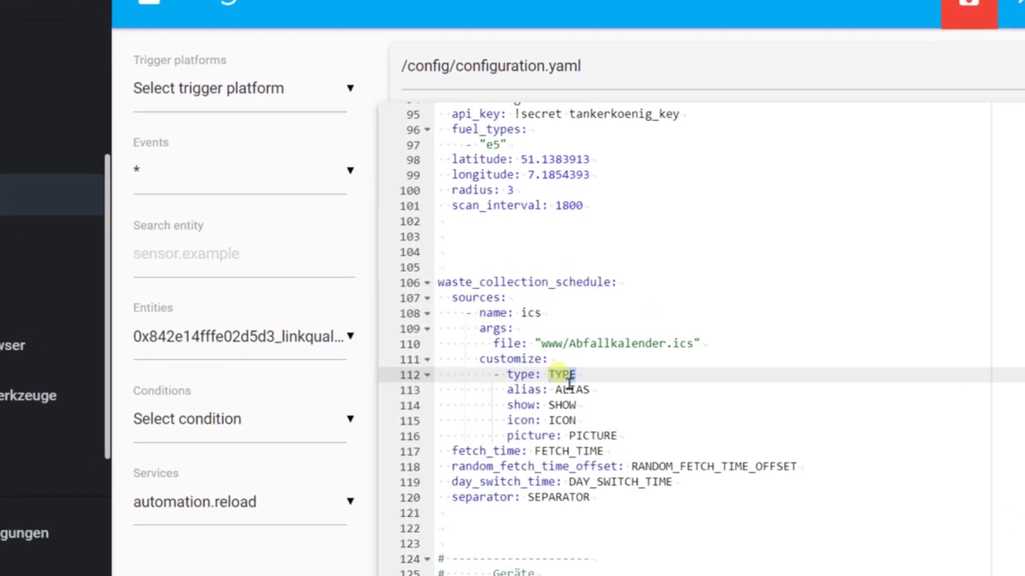
{"action": "key", "text": "ctrl+v"}
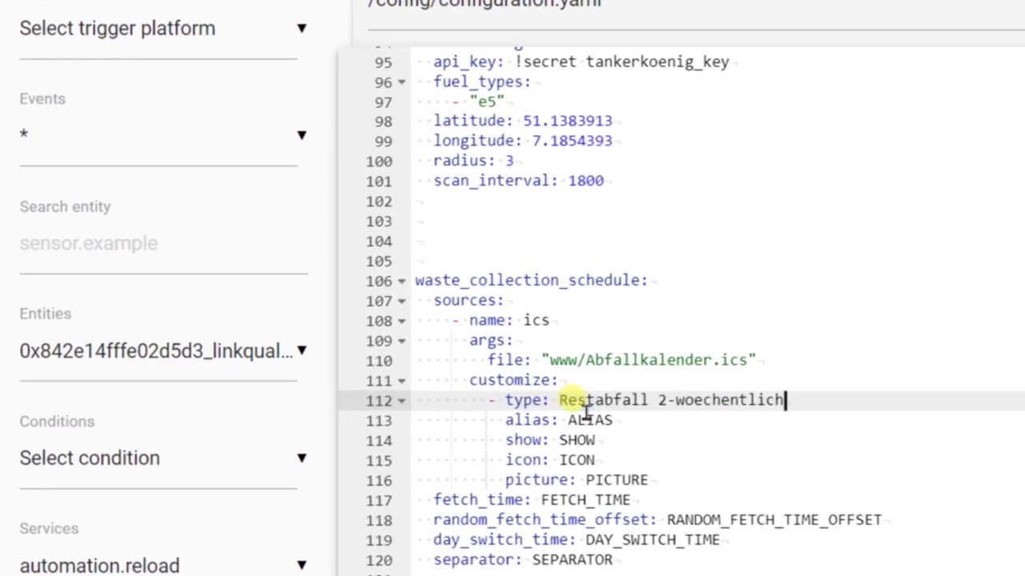
Set the Restabfall entry's alias to rest and delete its show and picture lines.
{"action": "double_click", "coordinate": [593, 420]}
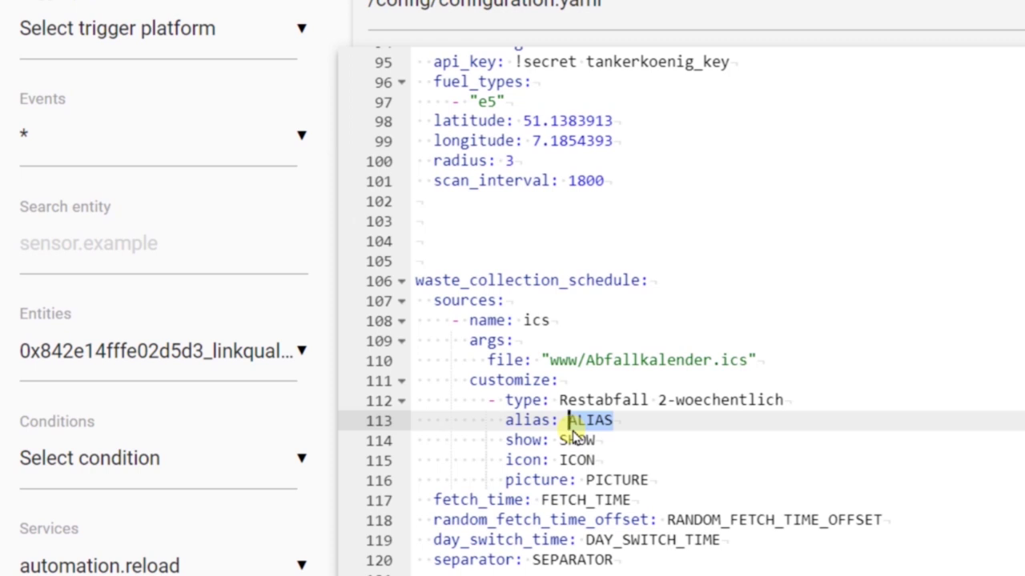
{"action": "type", "text": "rest"}
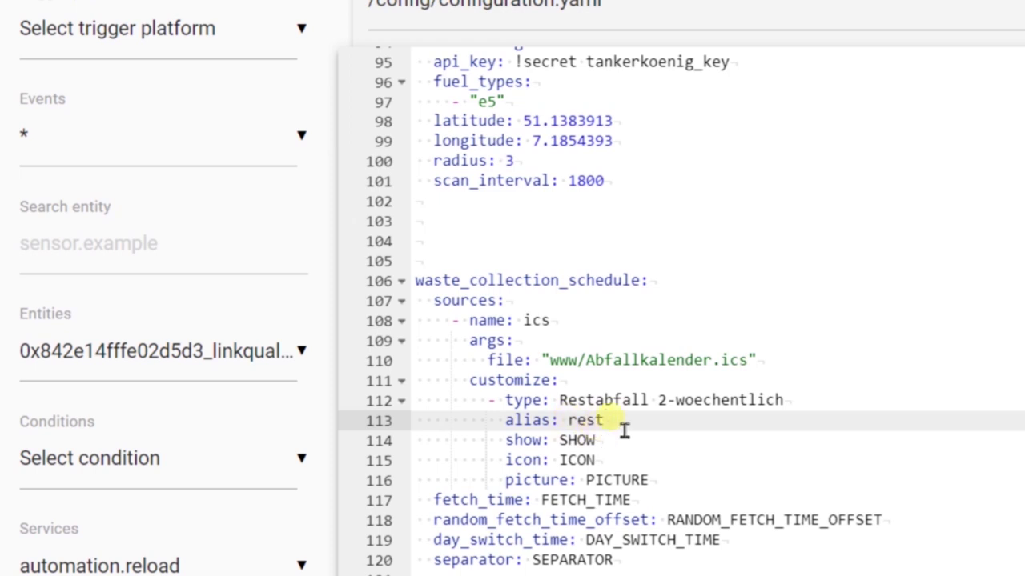
{"action": "key", "text": "Down"}
{"action": "key", "text": "ctrl+d"}
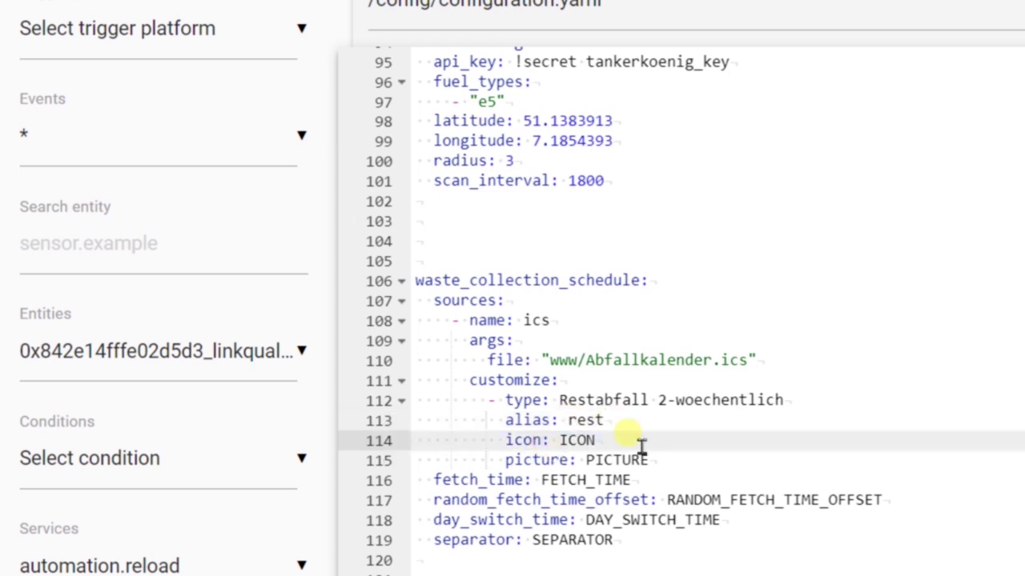
{"action": "key", "text": "Down"}
{"action": "key", "text": "shift+Down"}
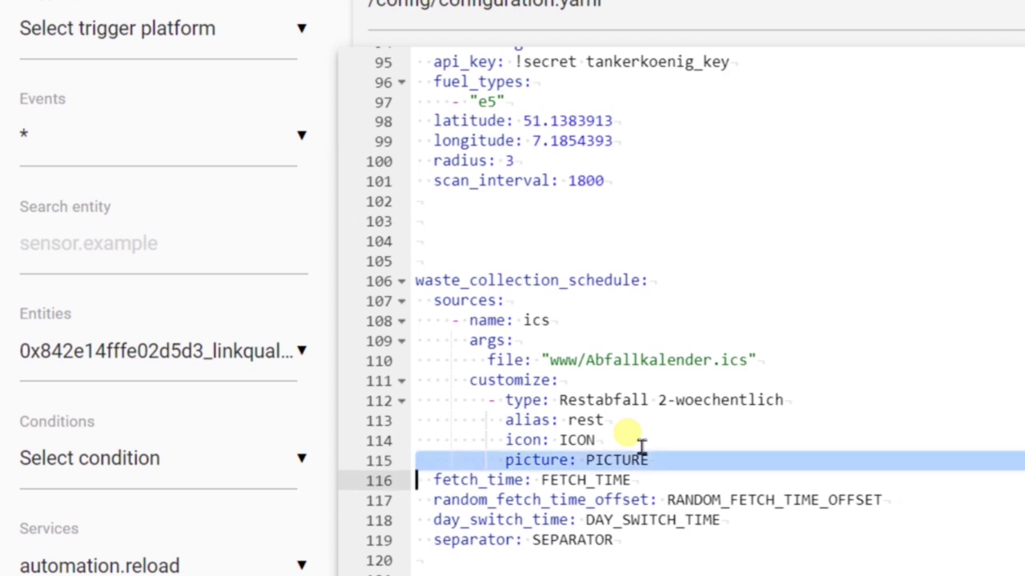
{"action": "key", "text": "Delete"}
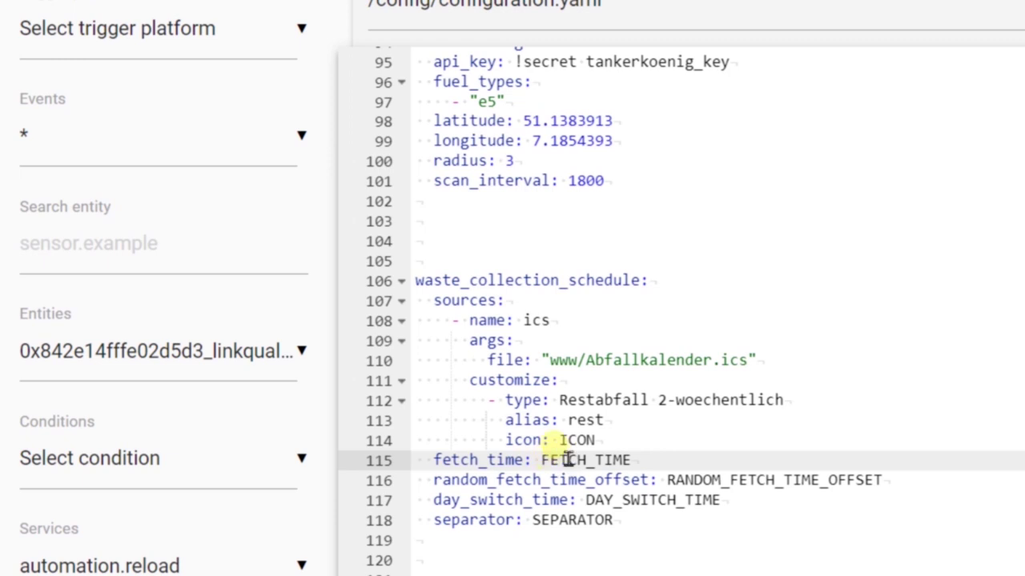
Set the icon of the Restabfall entry to mdi:trash-can.
{"action": "double_click", "coordinate": [588, 440]}
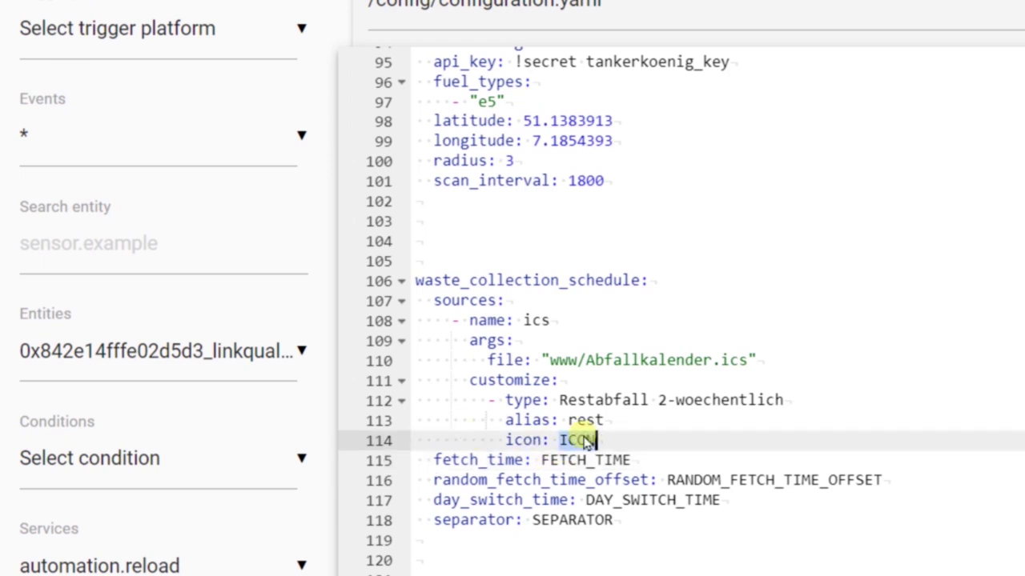
{"action": "type", "text": "mdi:"}
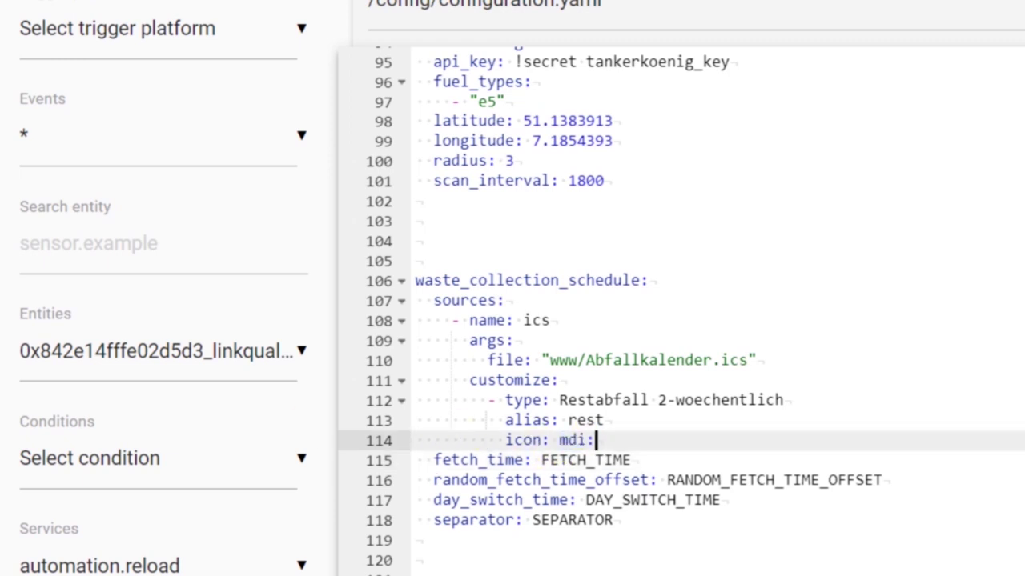
{"action": "type", "text": "trash-can"}
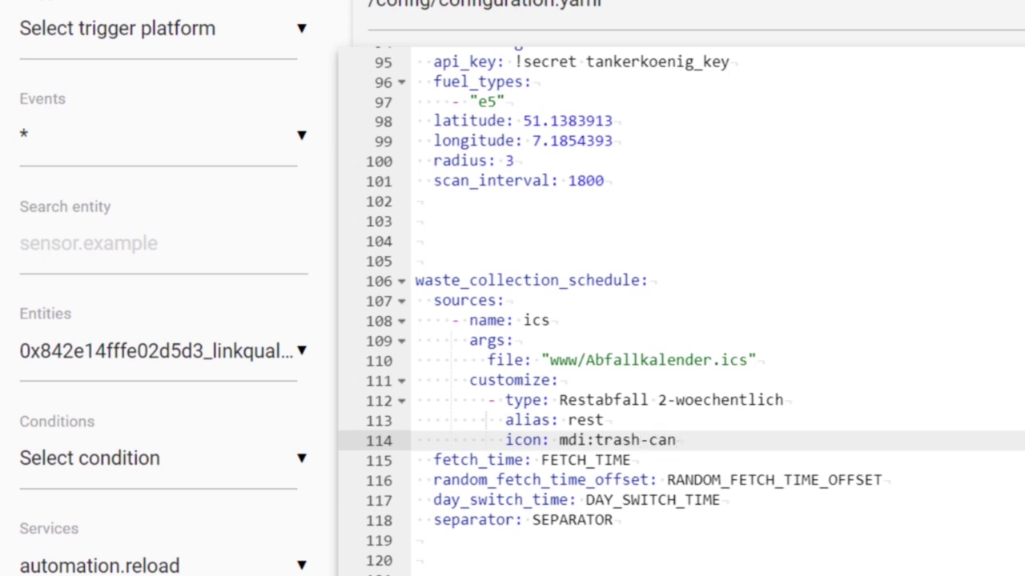
Add a second customize entry below it with the type Gelber Sack, taken from the calendar file.
{"action": "key", "text": "Return"}
{"action": "type", "text": "- type:"}
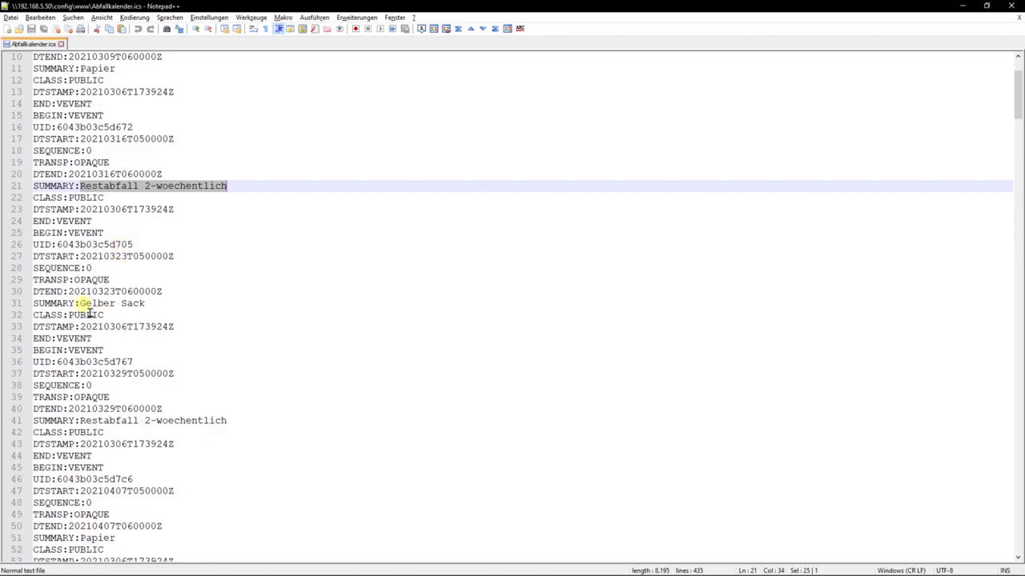
{"action": "left_click_drag", "start_coordinate": [80, 304], "coordinate": [160, 309]}
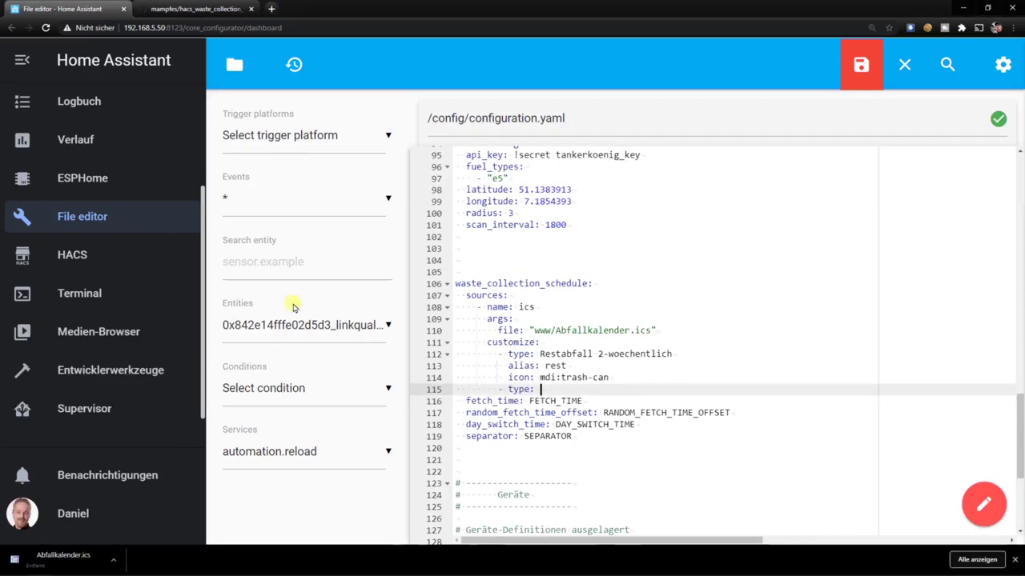
{"action": "type", "text": "Gelber Sack"}
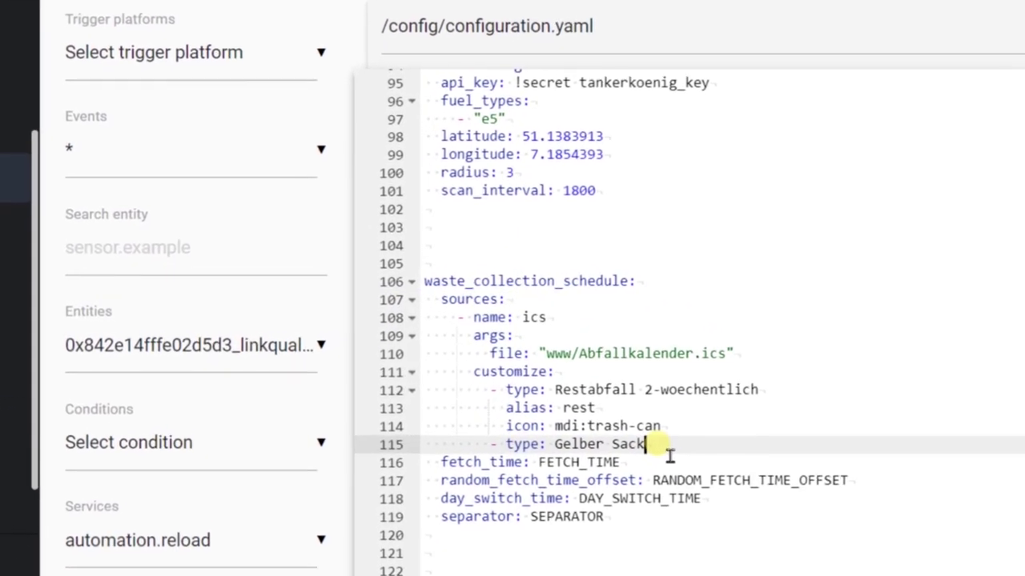
Give the Gelber Sack entry the alias gelbersack and the icon mdi:recycle.
{"action": "key", "text": "Return"}
{"action": "type", "text": "alia"}
{"action": "key", "text": "BackSpace"}
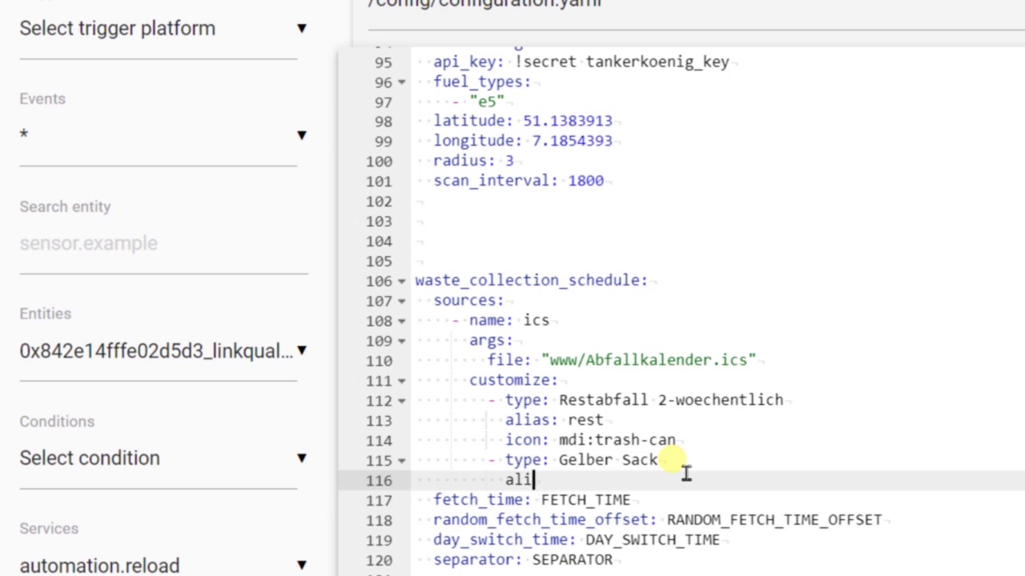
{"action": "type", "text": "as: gelbersack"}
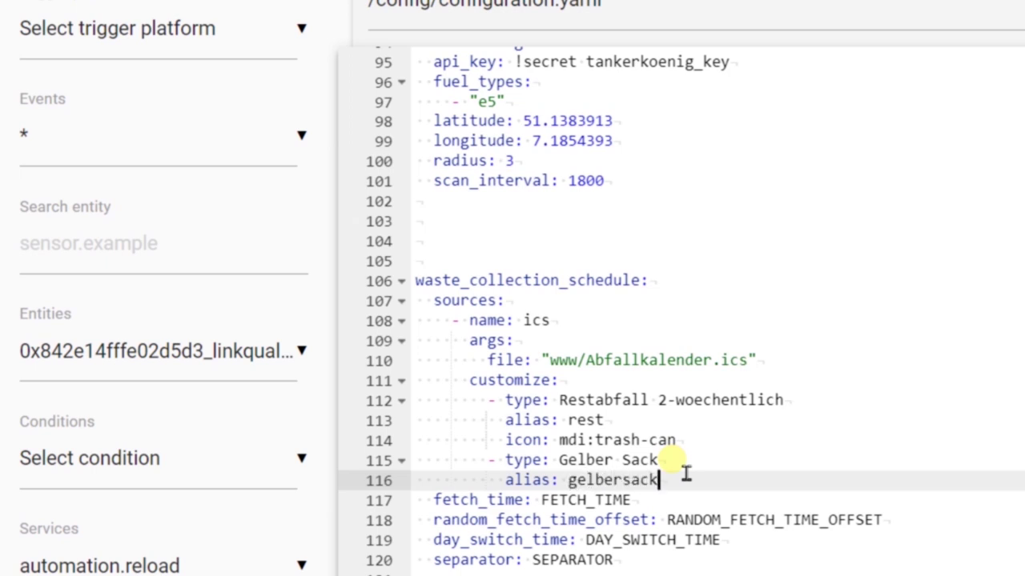
{"action": "key", "text": "Return"}
{"action": "type", "text": "icon:"}
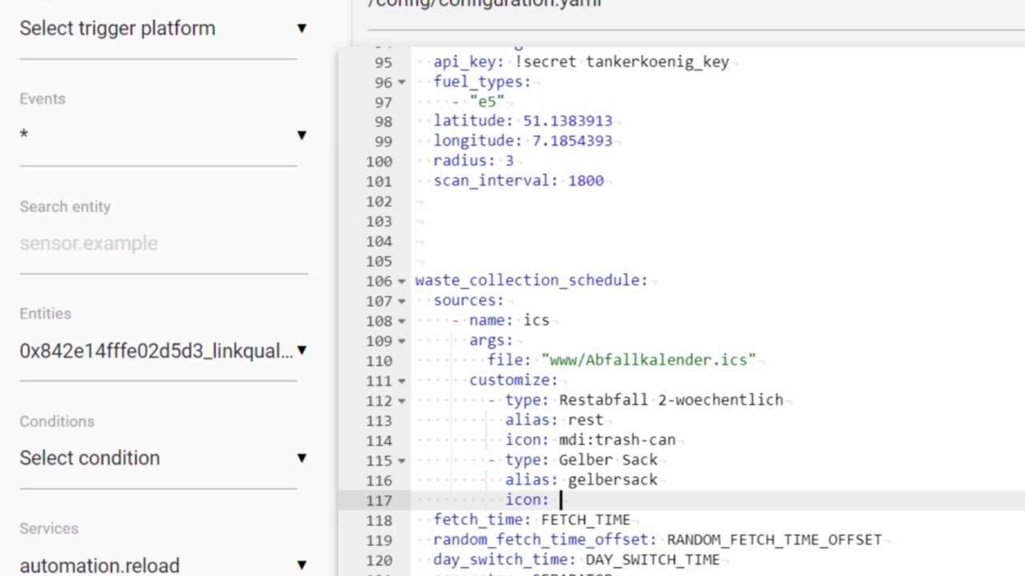
{"action": "type", "text": "mdi:recycle"}
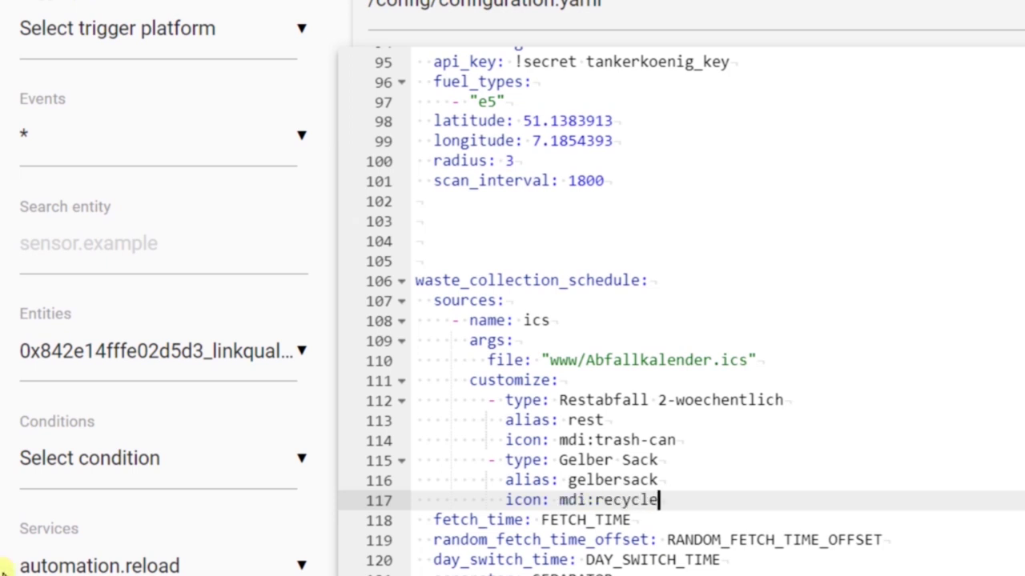
Add a third customize entry with the type Papier, checking its spelling against the calendar file.
{"action": "key", "text": "Return"}
{"action": "type", "text": "- type"}
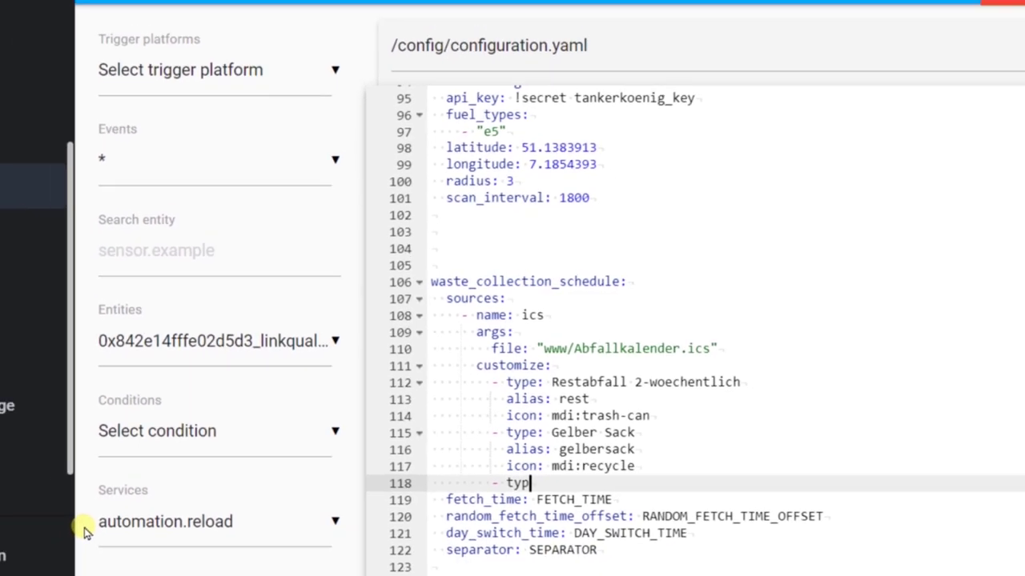
{"action": "type", "text": ": Papier"}
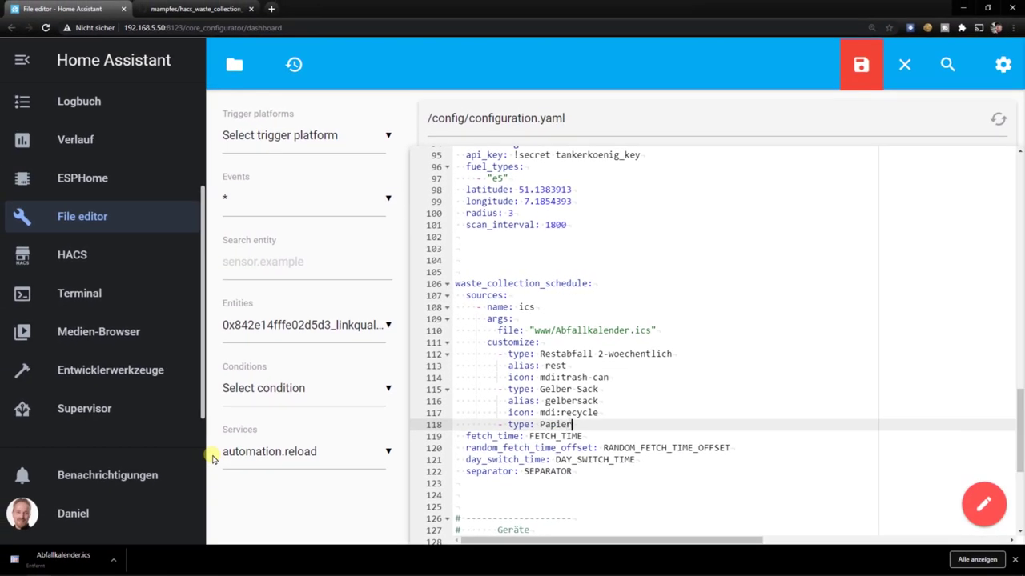
{"action": "key", "text": "alt+Tab"}
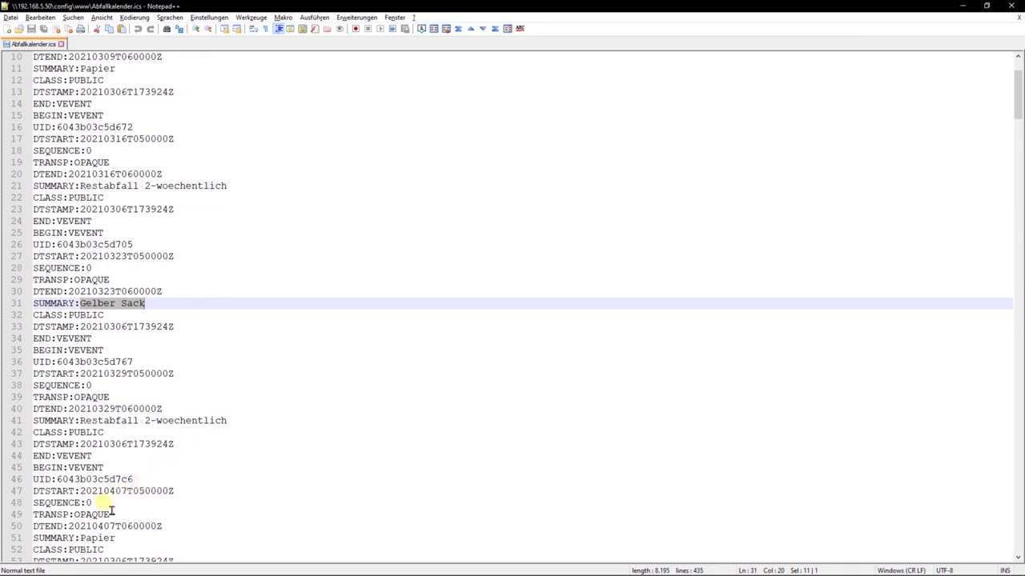
{"action": "double_click", "coordinate": [97, 540]}
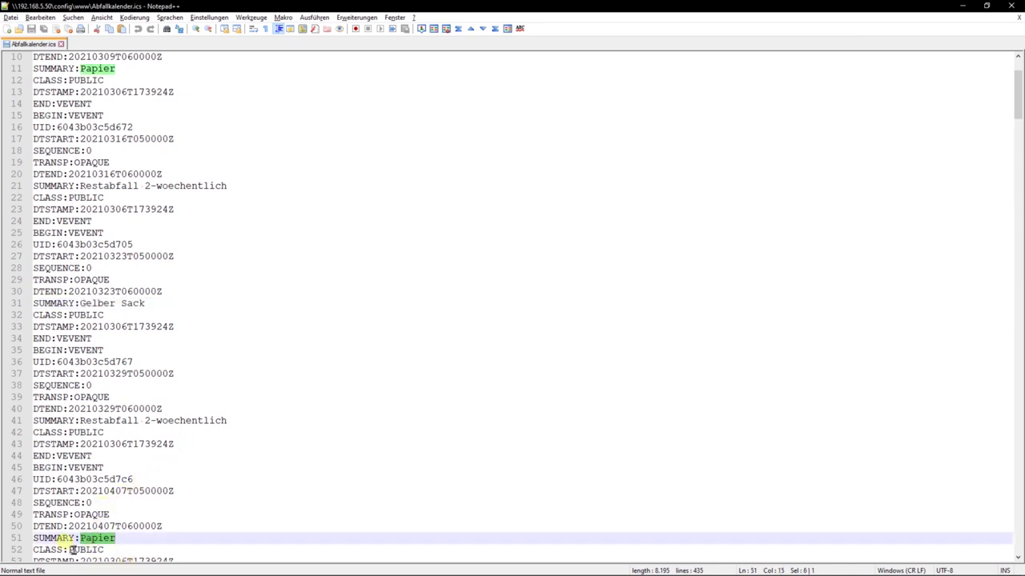
{"action": "key", "text": "alt+Tab"}
{"action": "left_click", "coordinate": [576, 435]}
Give the Papier entry the alias papier and the icon mdi:trash-can.
{"action": "key", "text": "Return"}
{"action": "type", "text": "alias: papier"}
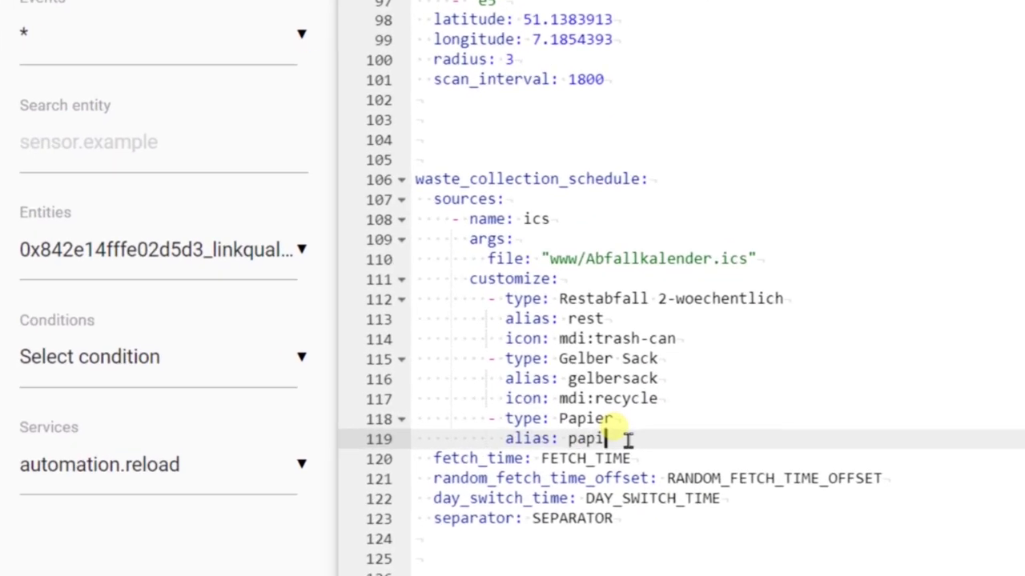
{"action": "key", "text": "Return"}
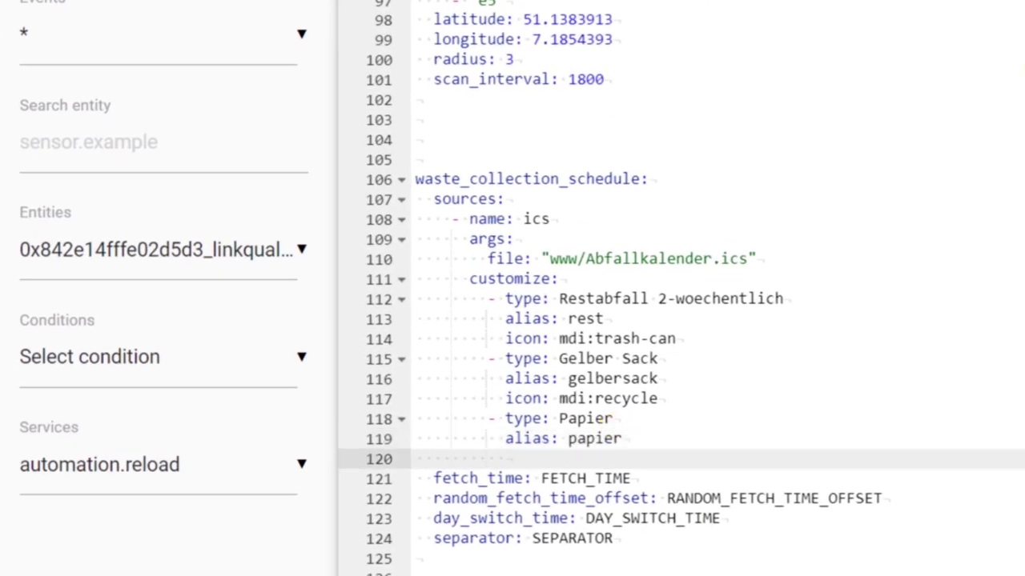
{"action": "type", "text": "icon: mdi:trash"}
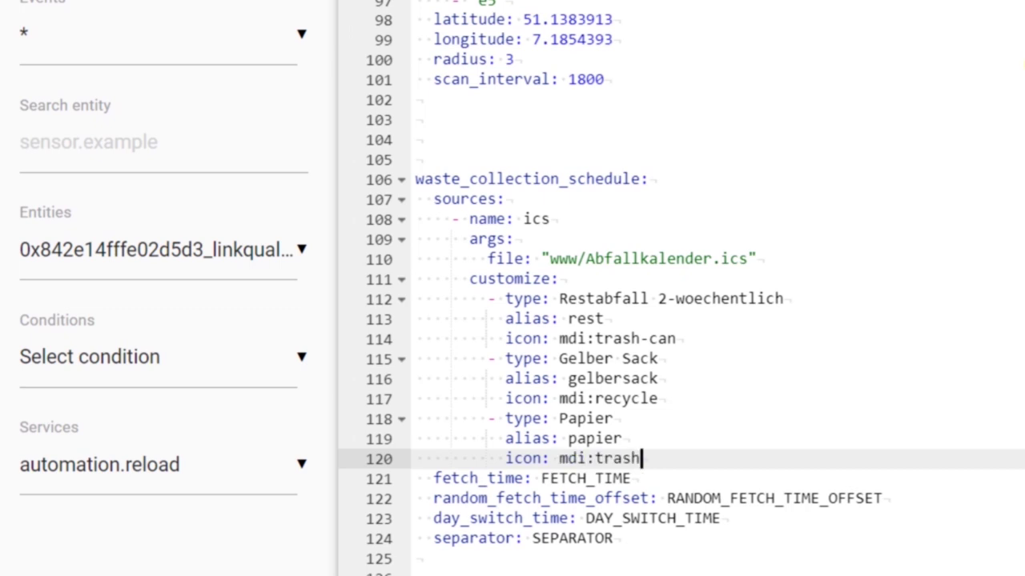
{"action": "type", "text": "-can"}
Replace the fetch_time placeholder with "04:00".
{"action": "key", "text": "Down"}
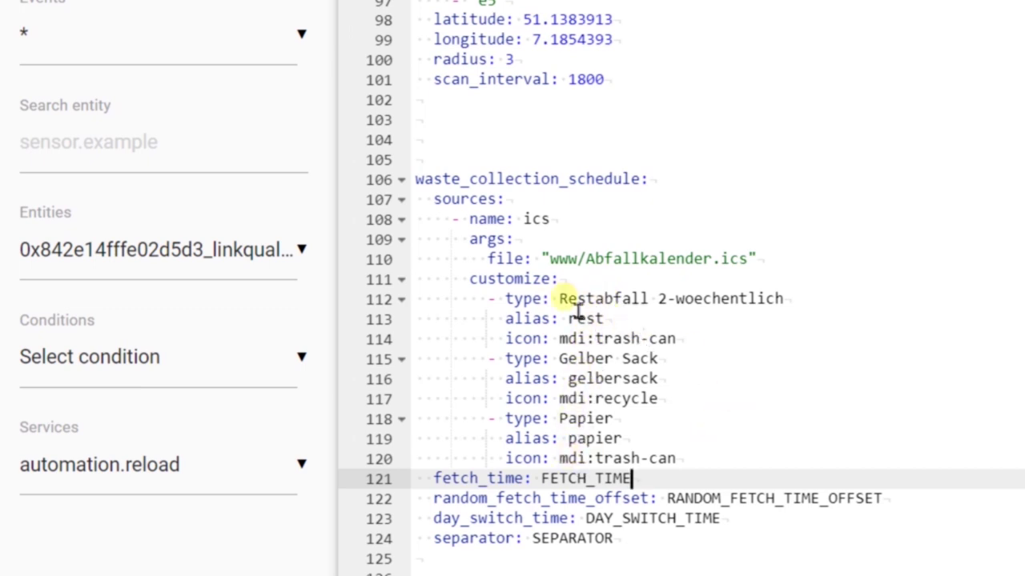
{"action": "key", "text": "ctrl+shift+Left"}
{"action": "key", "text": "Left"}
{"action": "key", "text": "ctrl+shift+Right"}
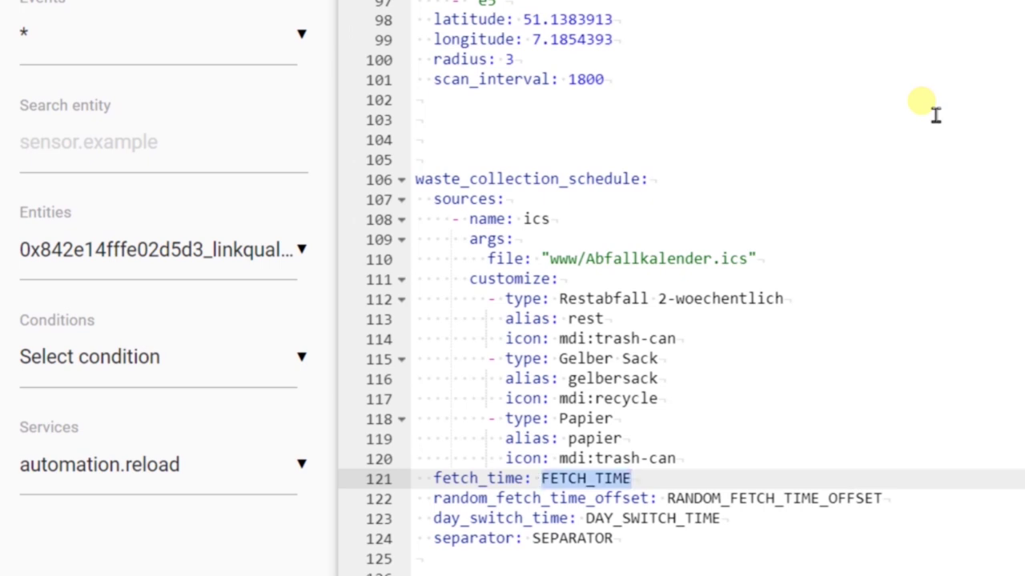
{"action": "type", "text": "\""}
{"action": "type", "text": "04:00\""}
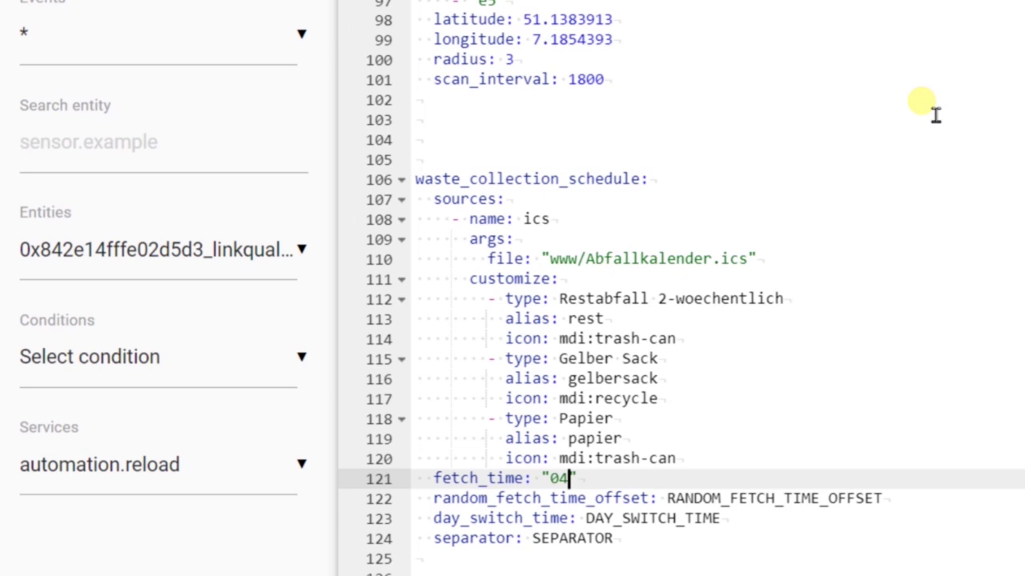
Delete the random_fetch_time_offset and separator lines from the waste_collection_schedule block.
{"action": "key", "text": "Down"}
{"action": "key", "text": "Home"}
{"action": "key", "text": "shift+Down"}
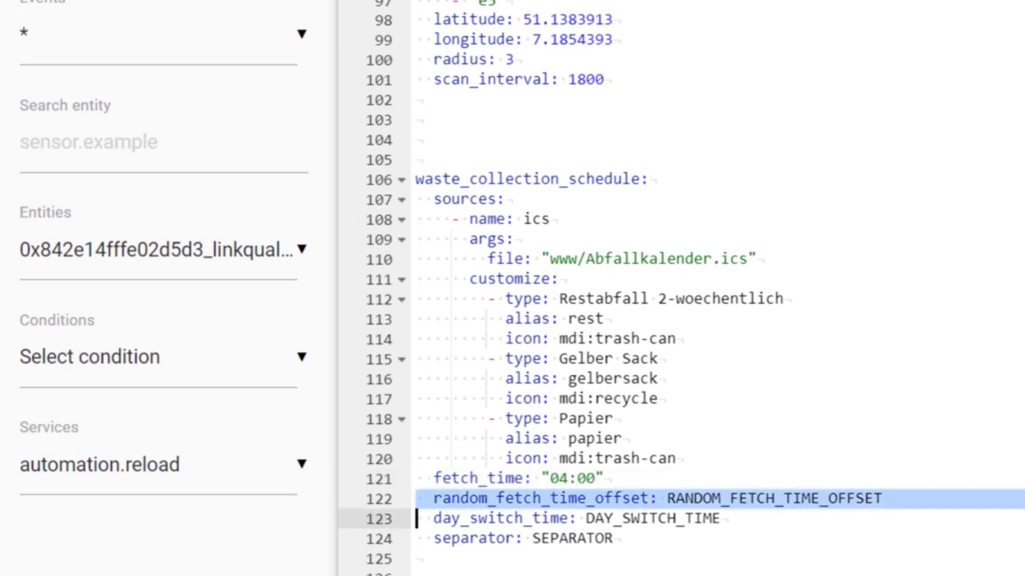
{"action": "key", "text": "BackSpace"}
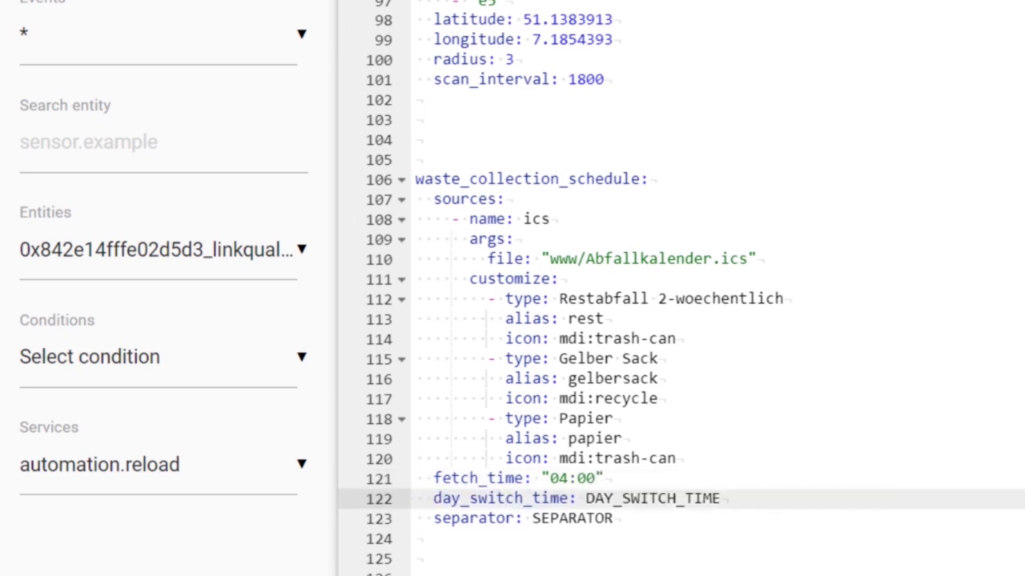
{"action": "key", "text": "Down"}
{"action": "key", "text": "shift+Down"}
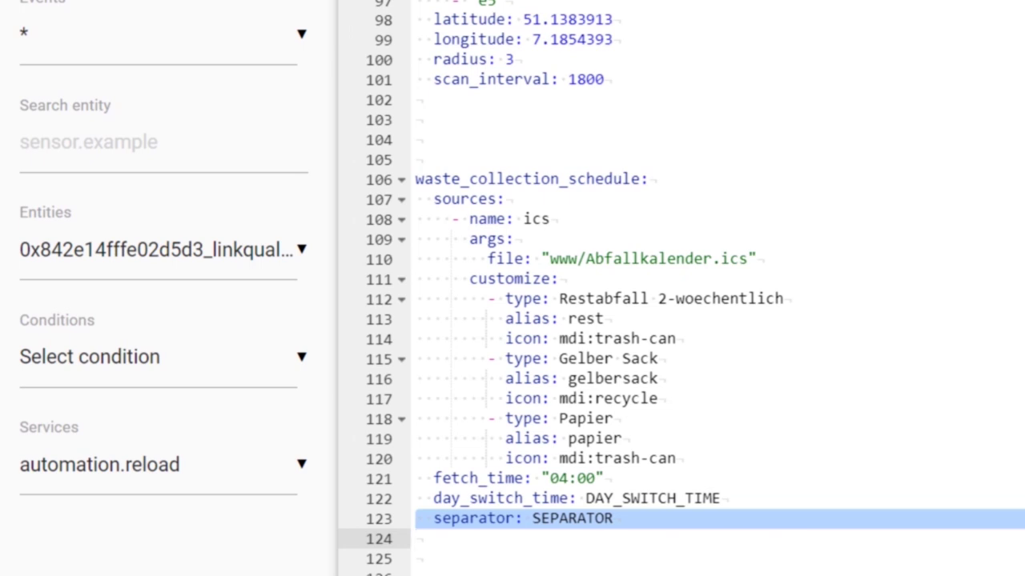
{"action": "key", "text": "BackSpace"}
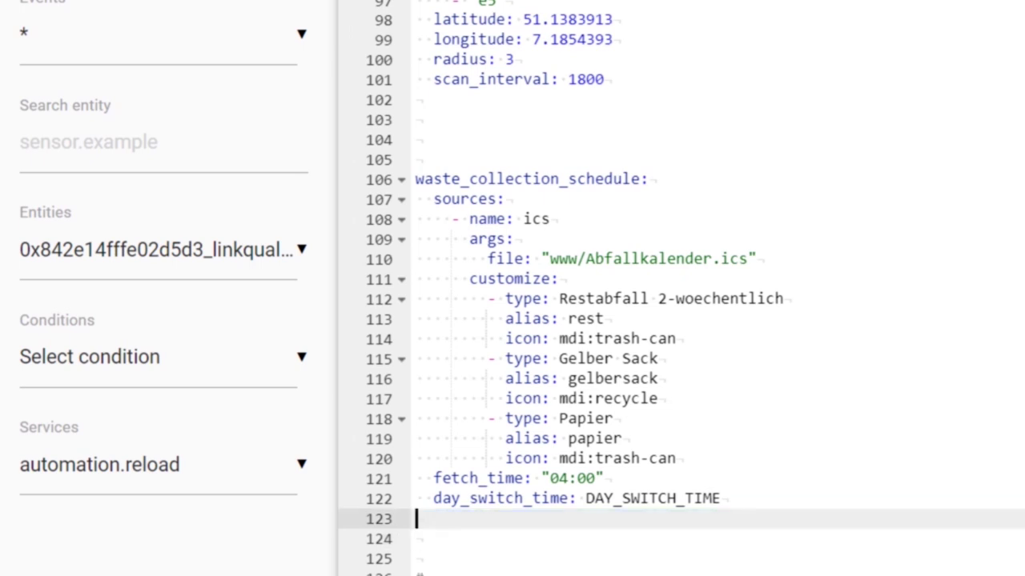
Replace the day_switch_time placeholder with "10:00".
{"action": "key", "text": "Left"}
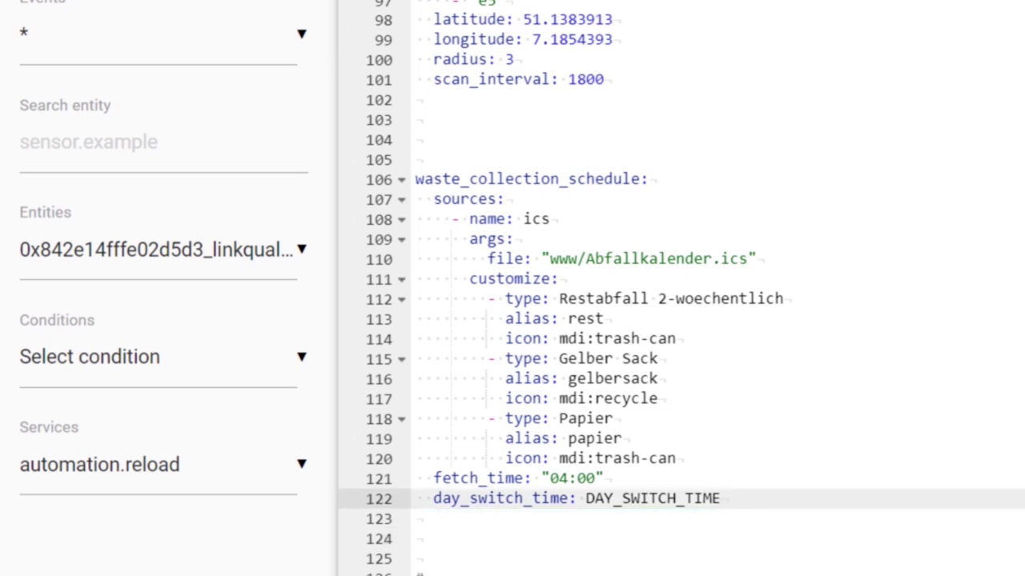
{"action": "key", "text": "ctrl+shift+Left"}
{"action": "type", "text": "\""}
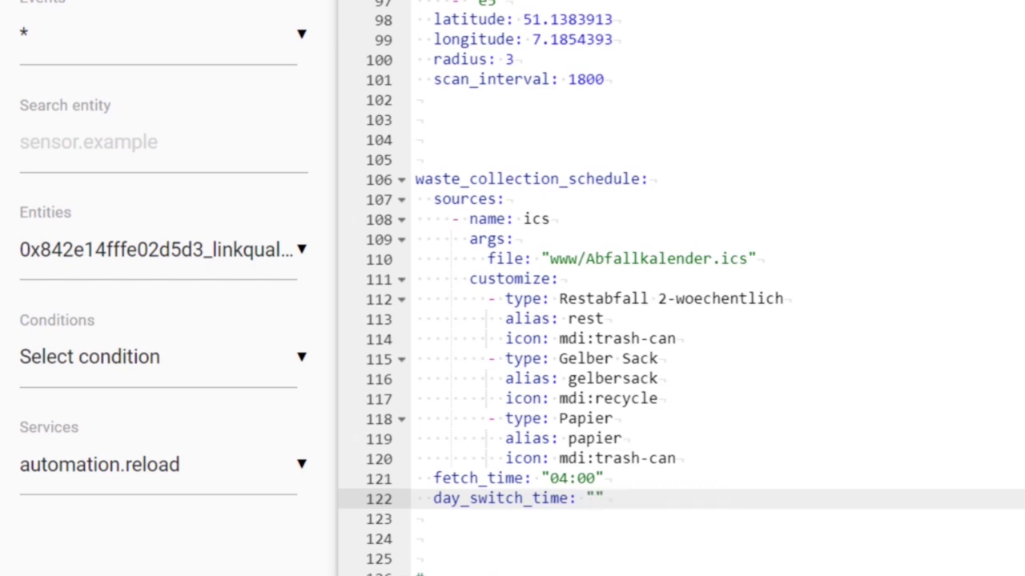
{"action": "type", "text": "10:00"}
{"action": "key", "text": "Up"}
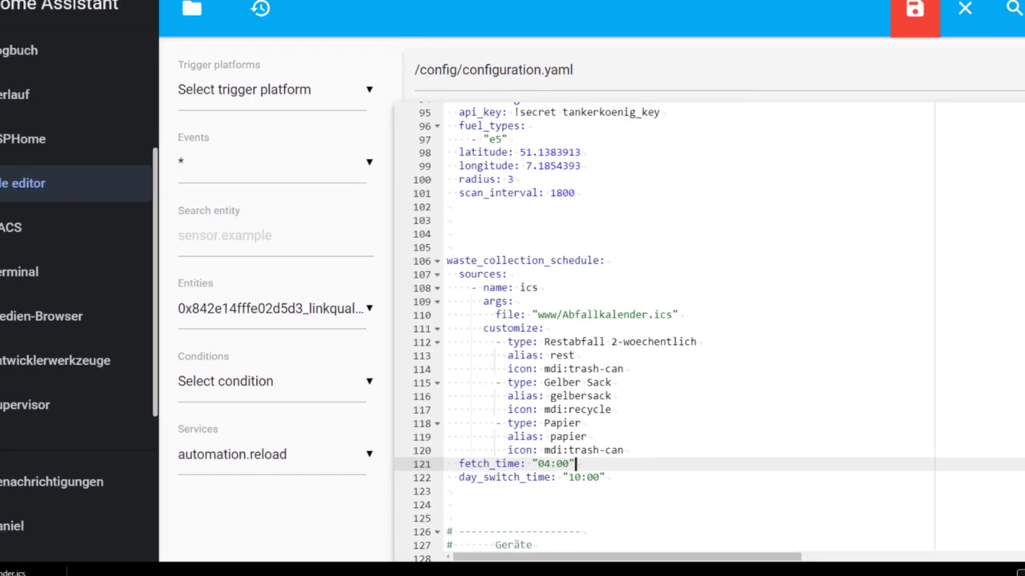
Check the fetch_time, day_switch_time and separator descriptions in the integration's GitHub documentation and save configuration.yaml.
{"action": "left_click", "coordinate": [195, 8]}
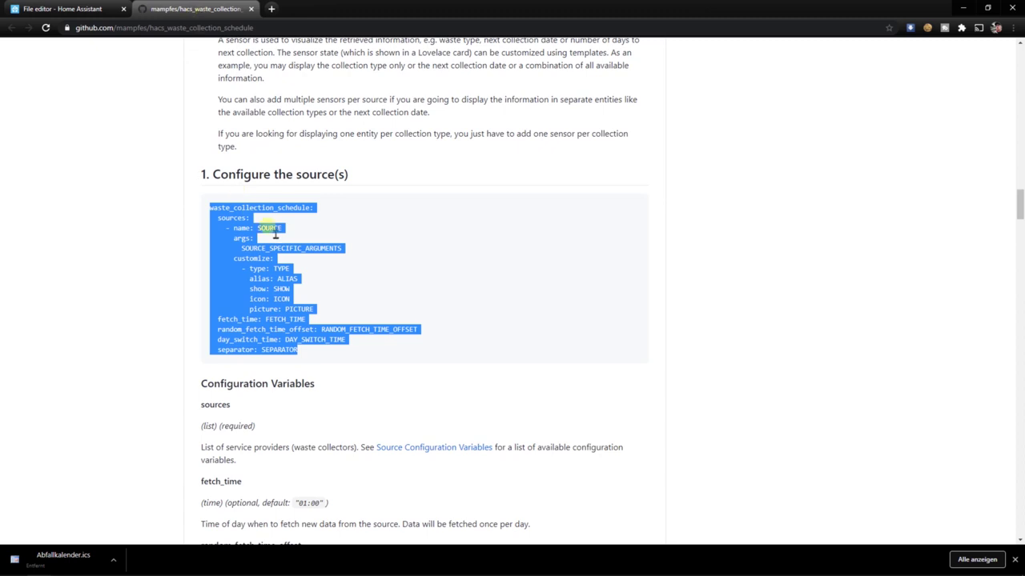
{"action": "scroll", "coordinate": [287, 258], "scroll_direction": "down", "scroll_amount": 3}
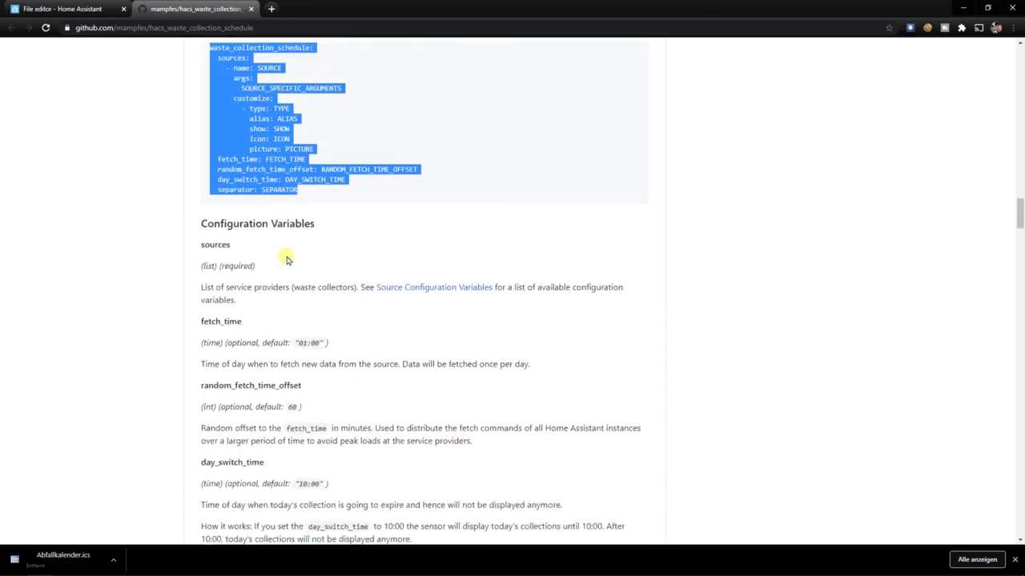
{"action": "scroll", "coordinate": [287, 259], "scroll_direction": "down", "scroll_amount": 2}
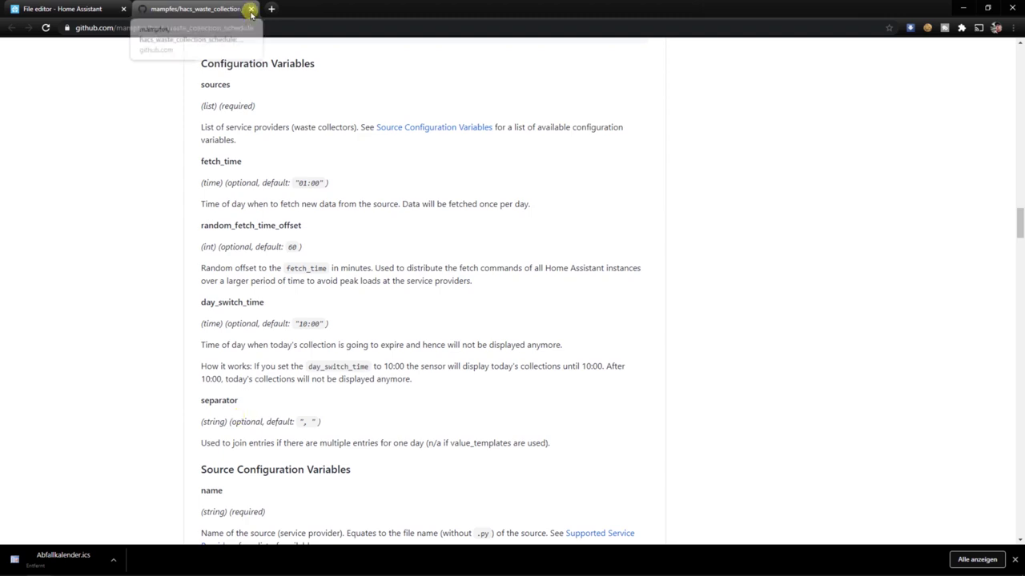
{"action": "left_click", "coordinate": [76, 12]}
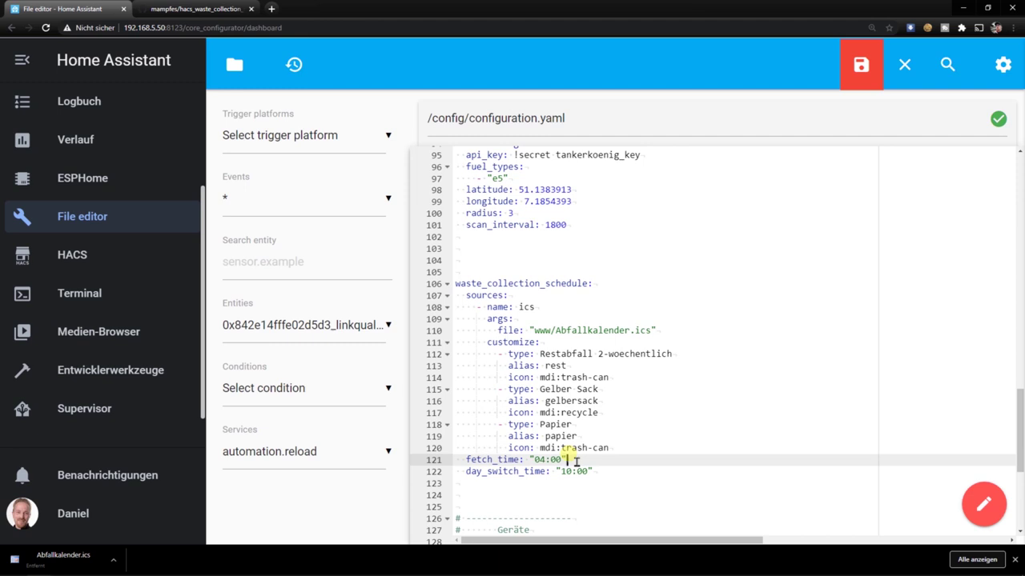
{"action": "left_click", "coordinate": [856, 79]}
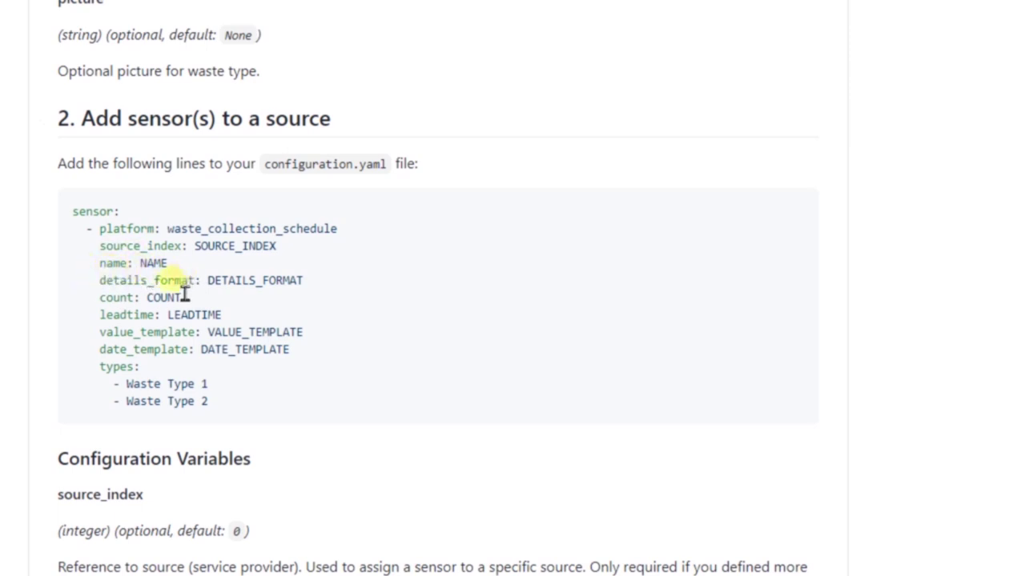
Read the sensor configuration variables in the GitHub documentation, from source_index down to types.
{"action": "scroll", "coordinate": [177, 297], "scroll_direction": "down", "scroll_amount": 2}
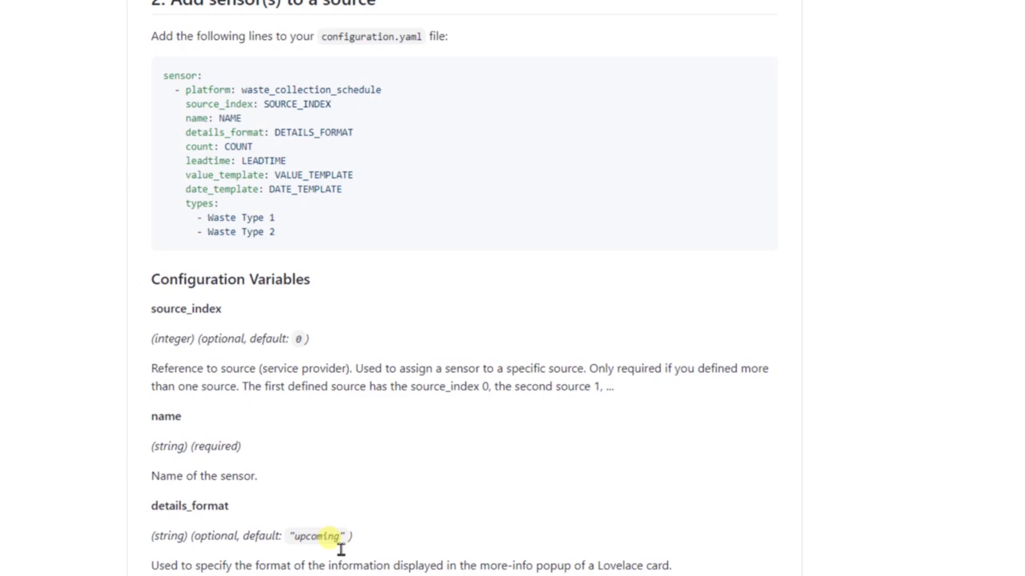
{"action": "scroll", "coordinate": [340, 549], "scroll_direction": "down", "scroll_amount": 15}
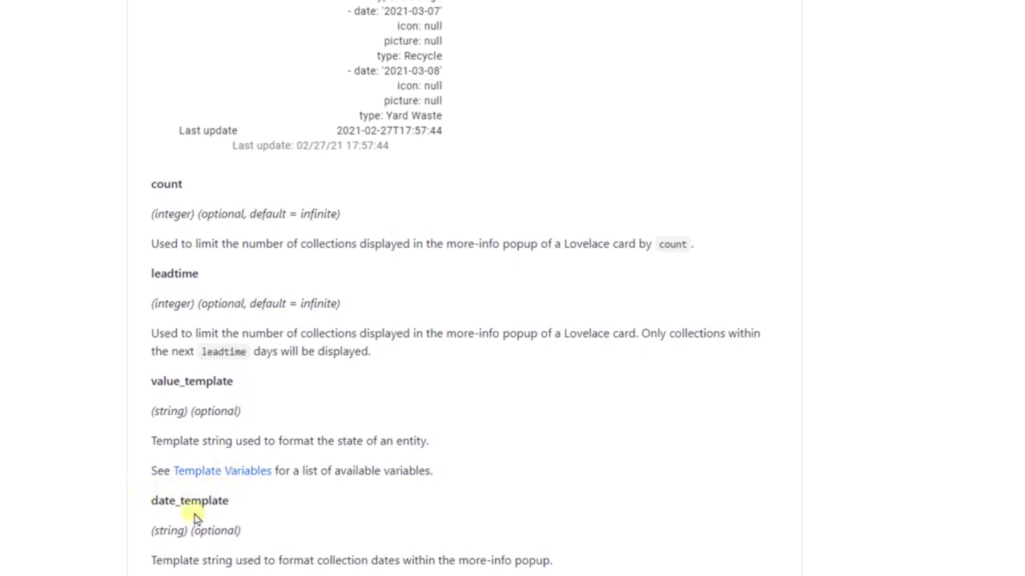
{"action": "scroll", "coordinate": [252, 505], "scroll_direction": "down", "scroll_amount": 3}
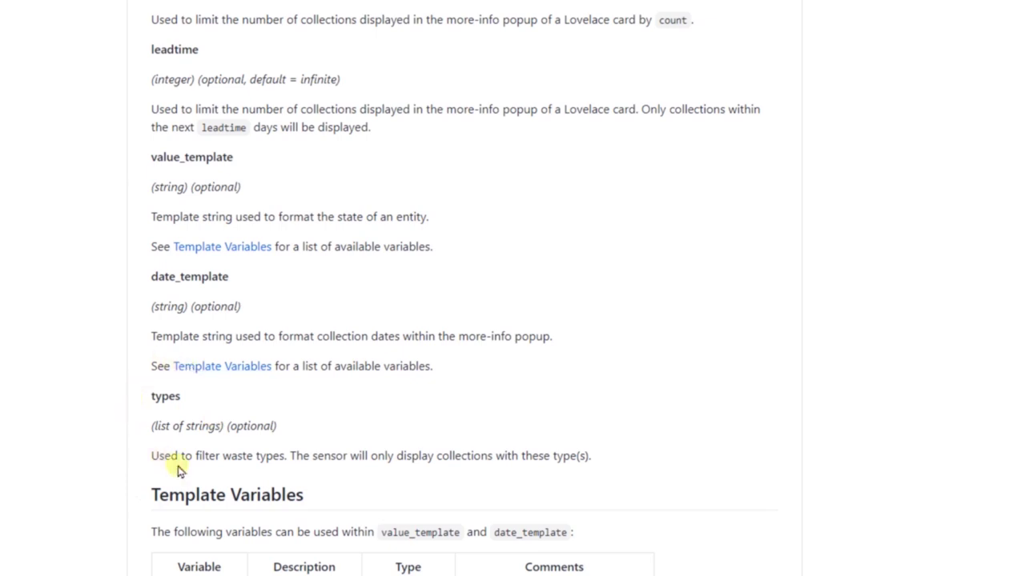
{"action": "left_click_drag", "start_coordinate": [144, 398], "coordinate": [182, 410]}
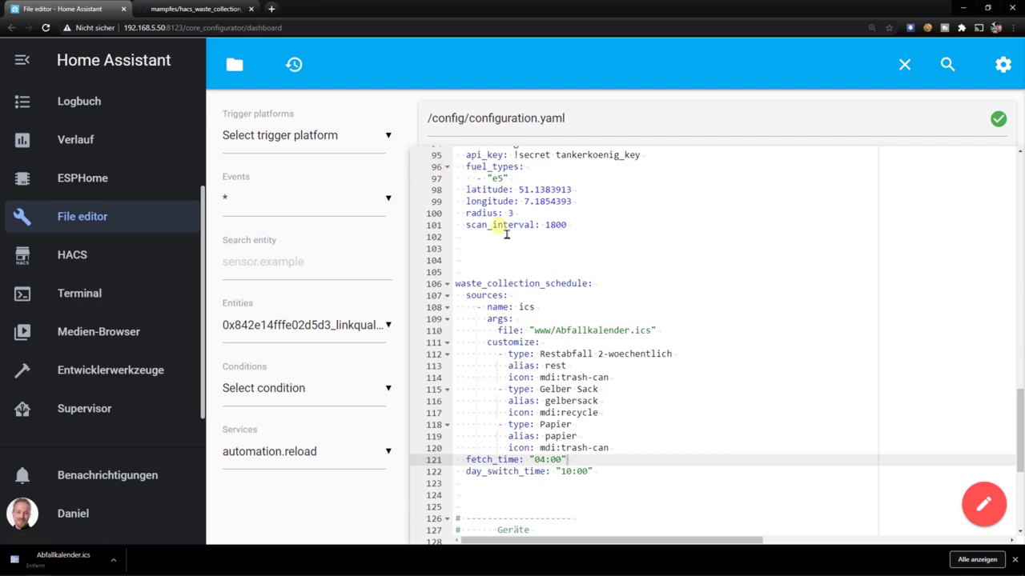
Find the sensor include line in configuration.yaml and open the included sensors.yaml file.
{"action": "scroll", "coordinate": [520, 308], "scroll_direction": "down", "scroll_amount": 3}
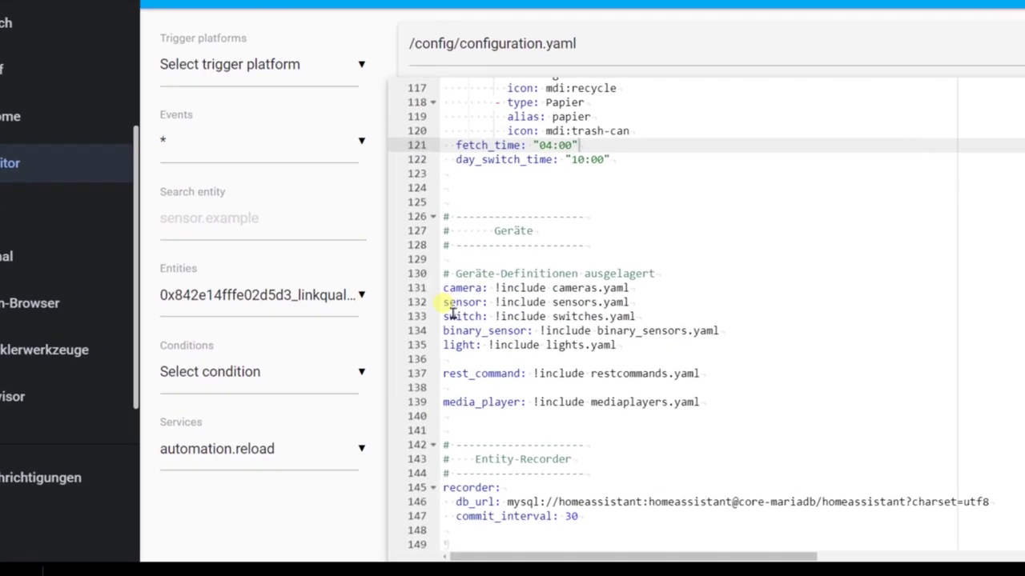
{"action": "left_click_drag", "start_coordinate": [445, 303], "coordinate": [630, 303]}
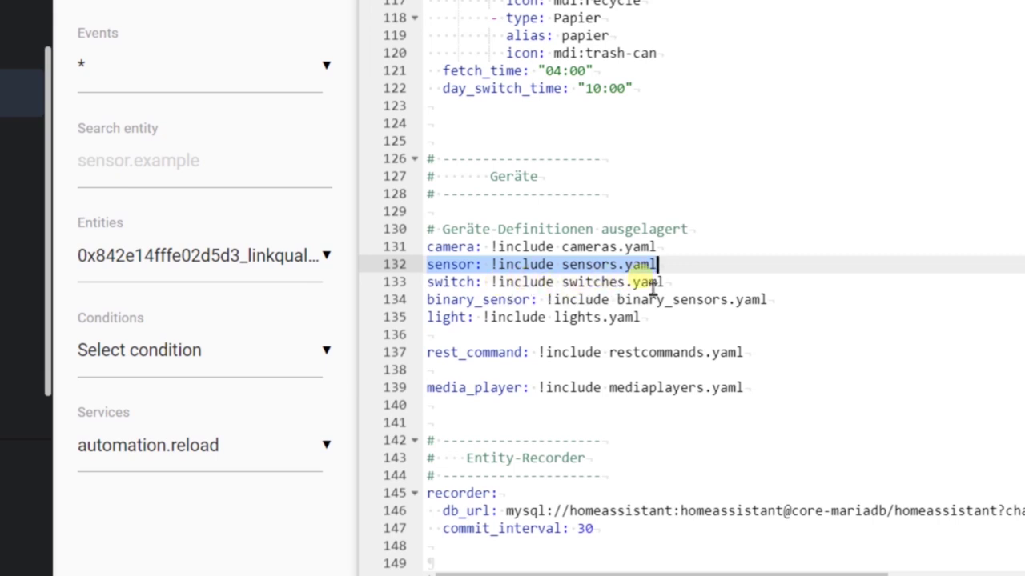
{"action": "left_click_drag", "start_coordinate": [681, 266], "coordinate": [564, 266]}
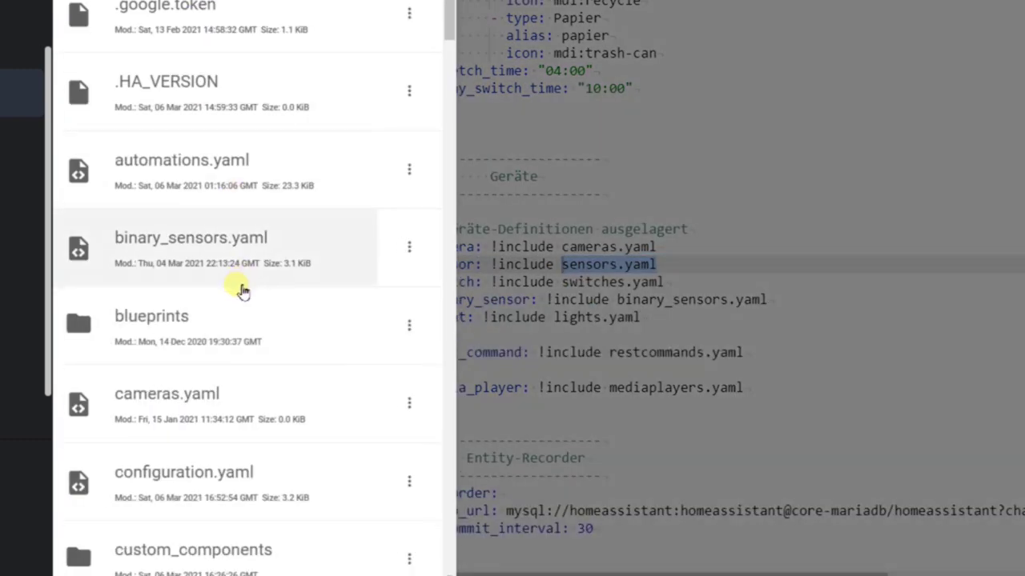
{"action": "scroll", "coordinate": [242, 290], "scroll_direction": "down", "scroll_amount": 8}
{"action": "scroll", "coordinate": [243, 289], "scroll_direction": "down", "scroll_amount": 12}
{"action": "left_click", "coordinate": [165, 424]}
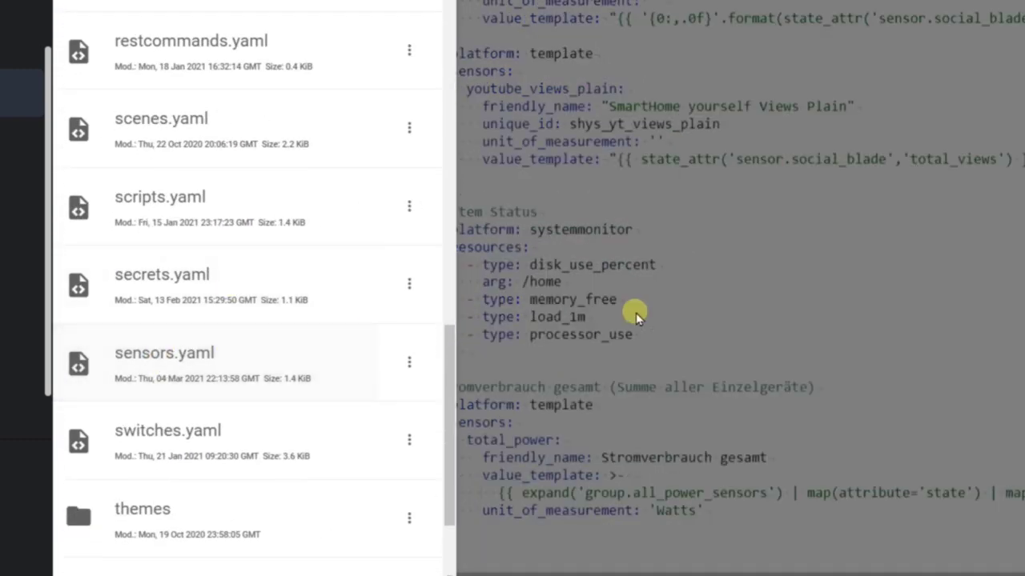
Add blank lines at the end of sensors.yaml and insert a "# Abfall" comment below the total_power sensor.
{"action": "left_click", "coordinate": [432, 560]}
{"action": "key", "text": "Return"}
{"action": "key", "text": "Return"}
{"action": "key", "text": "Return"}
{"action": "key", "text": "Return"}
{"action": "key", "text": "Return"}
{"action": "key", "text": "Return"}
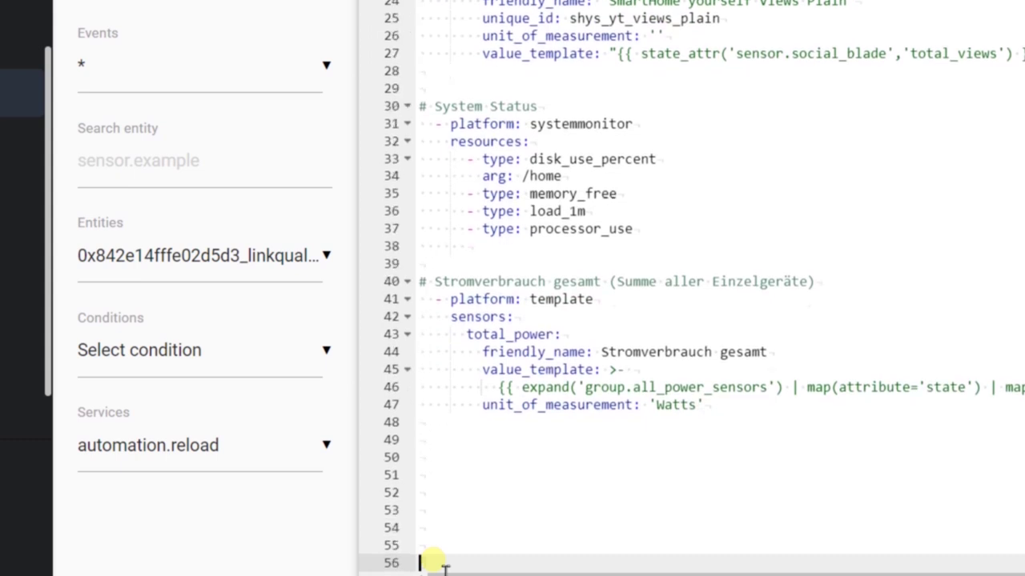
{"action": "key", "text": "Up"}
{"action": "key", "text": "Up"}
{"action": "key", "text": "Up"}
{"action": "key", "text": "Up"}
{"action": "type", "text": "# Abfall"}
{"action": "key", "text": "Return"}
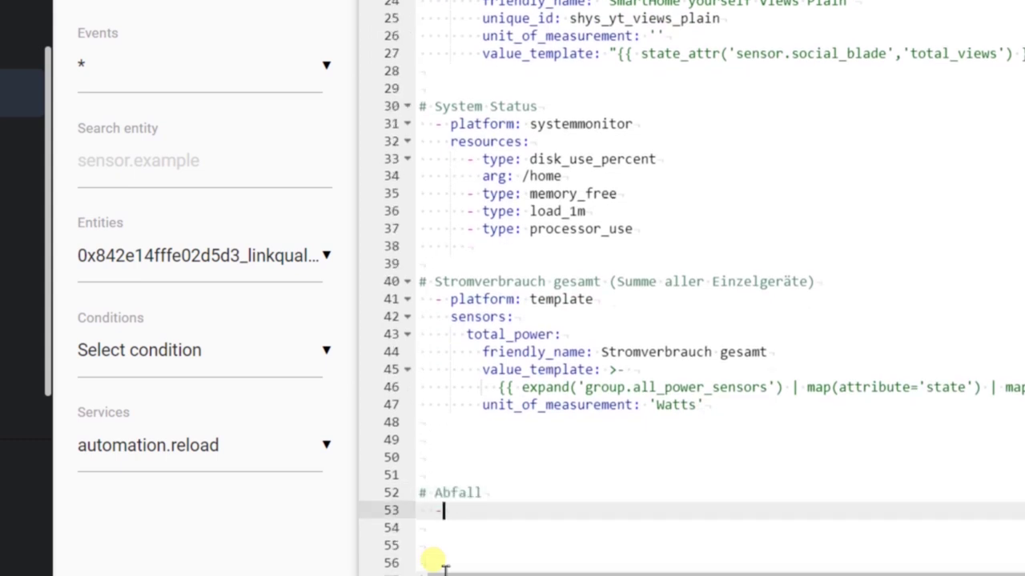
Start a sensor entry under the Abfall comment with platform waste_collection_schedule and name Restmuell.
{"action": "type", "text": "- platform"}
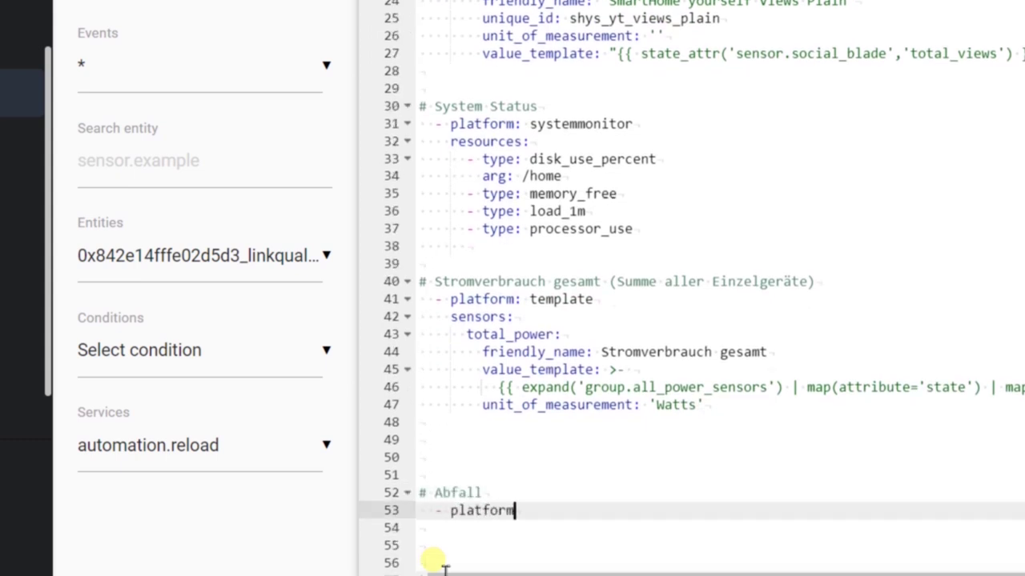
{"action": "type", "text": ": was"}
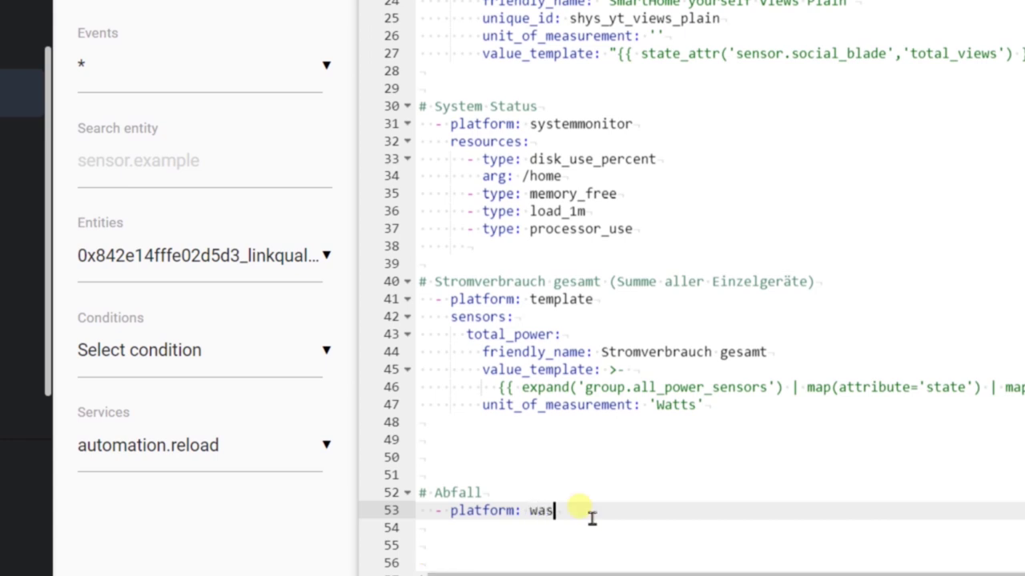
{"action": "type", "text": "te_collection_schedule"}
{"action": "key", "text": "Return"}
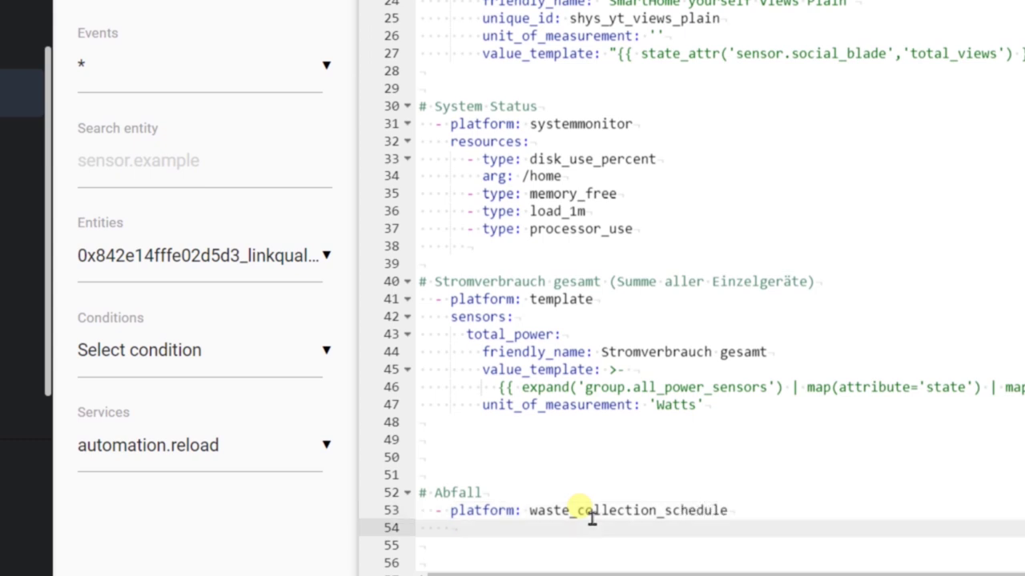
{"action": "type", "text": "name: Rest"}
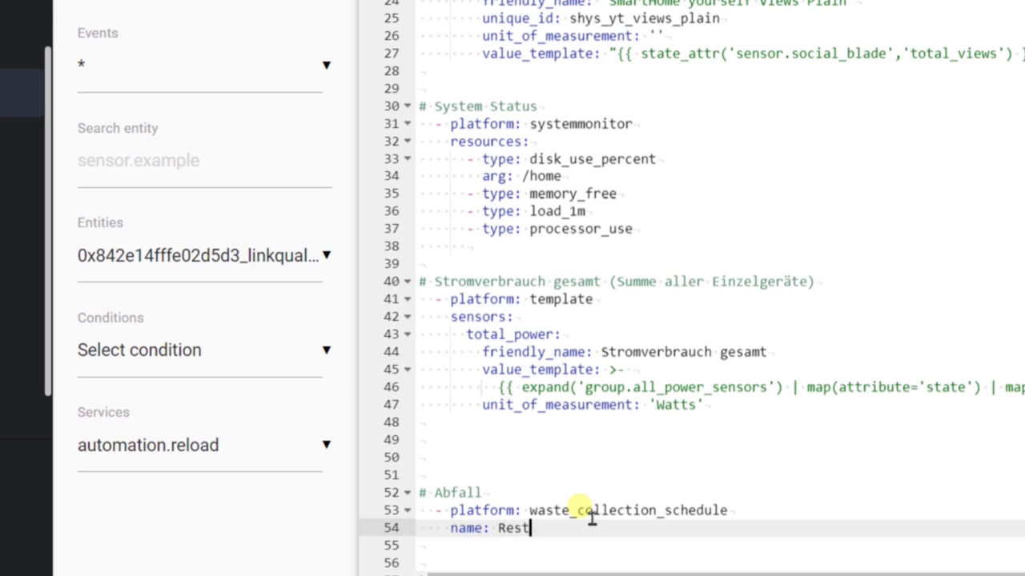
{"action": "type", "text": "muell"}
{"action": "key", "text": "Return"}
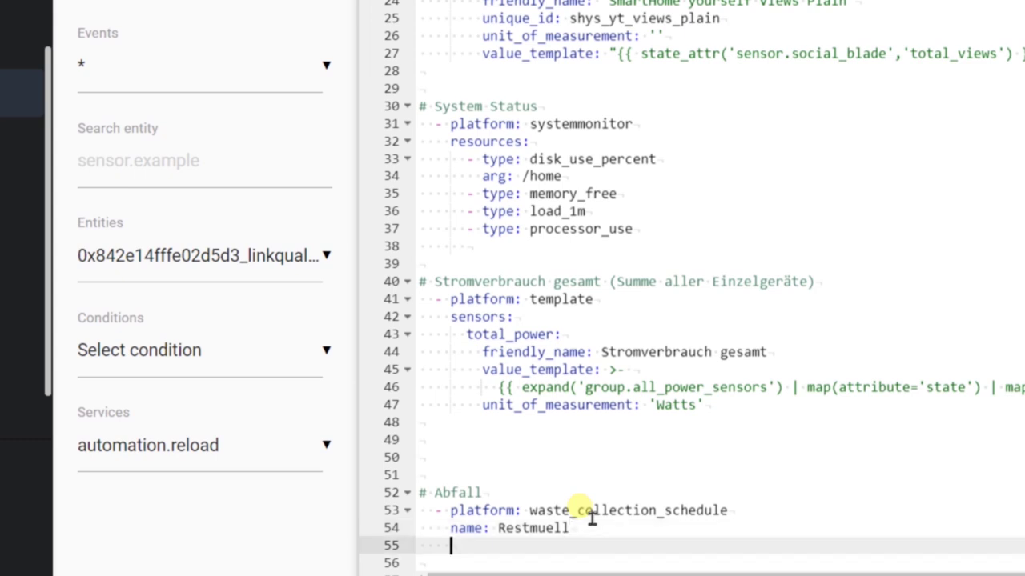
Give the Restmuell sensor details_format "upcoming" and value_template '{{ value.daysTo }}'.
{"action": "type", "text": "detr"}
{"action": "type", "text": "il"}
{"action": "type", "text": "s_format"}
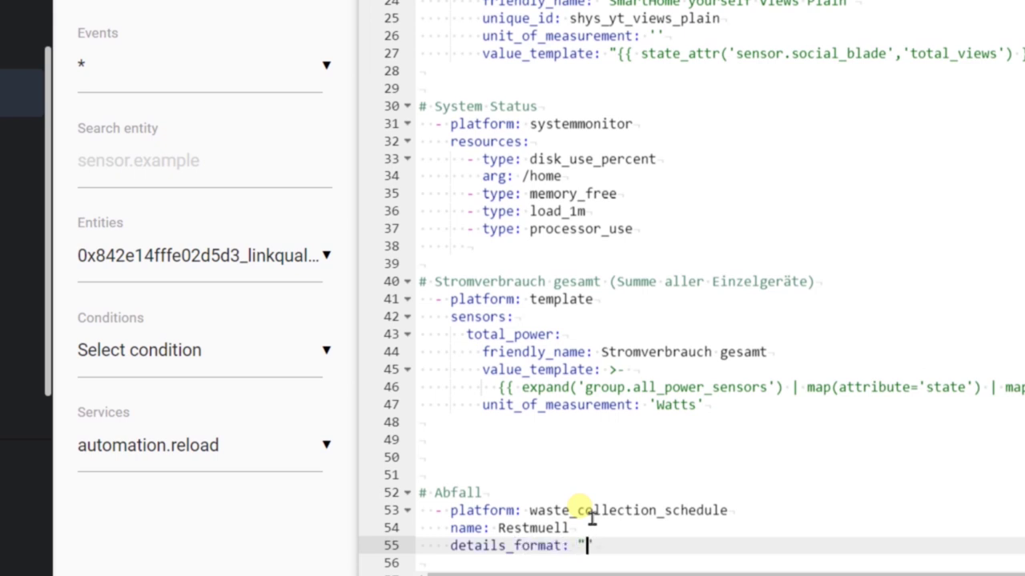
{"action": "type", "text": ": \"upcoming\""}
{"action": "key", "text": "Return"}
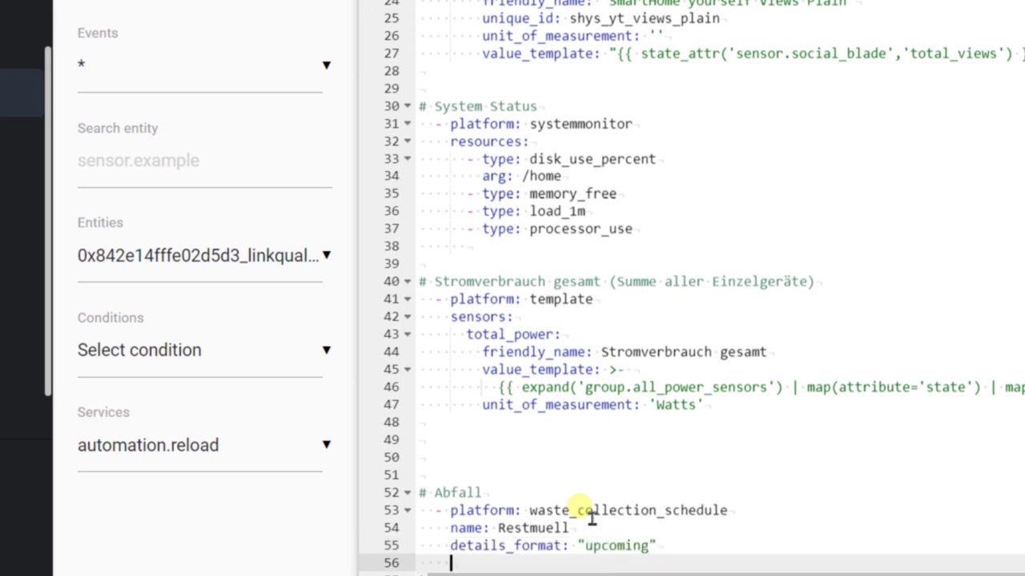
{"action": "type", "text": "value_template: '"}
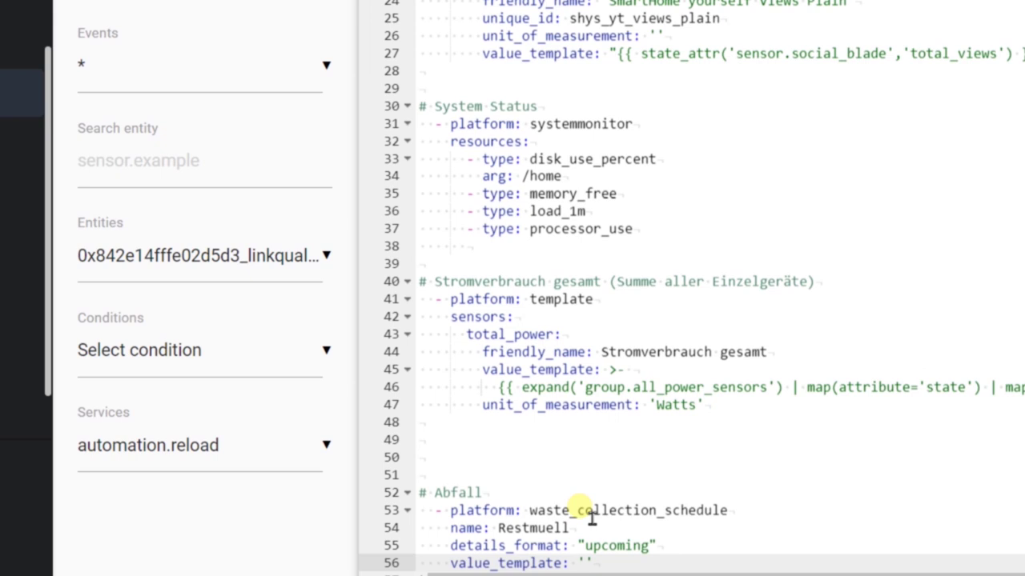
{"action": "type", "text": "{{ value.daysTo"}
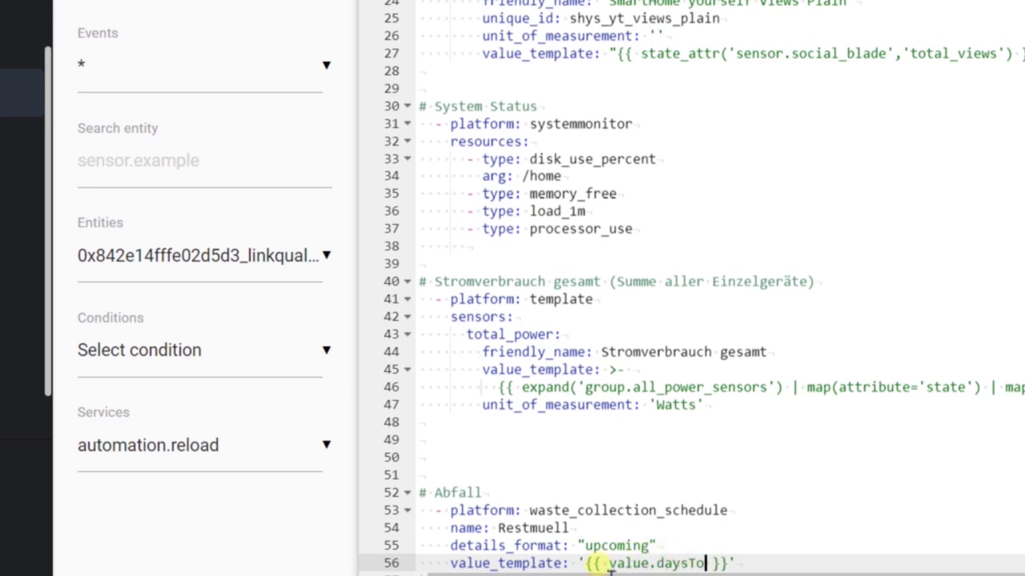
{"action": "scroll", "coordinate": [680, 560], "scroll_direction": "down", "scroll_amount": 2}
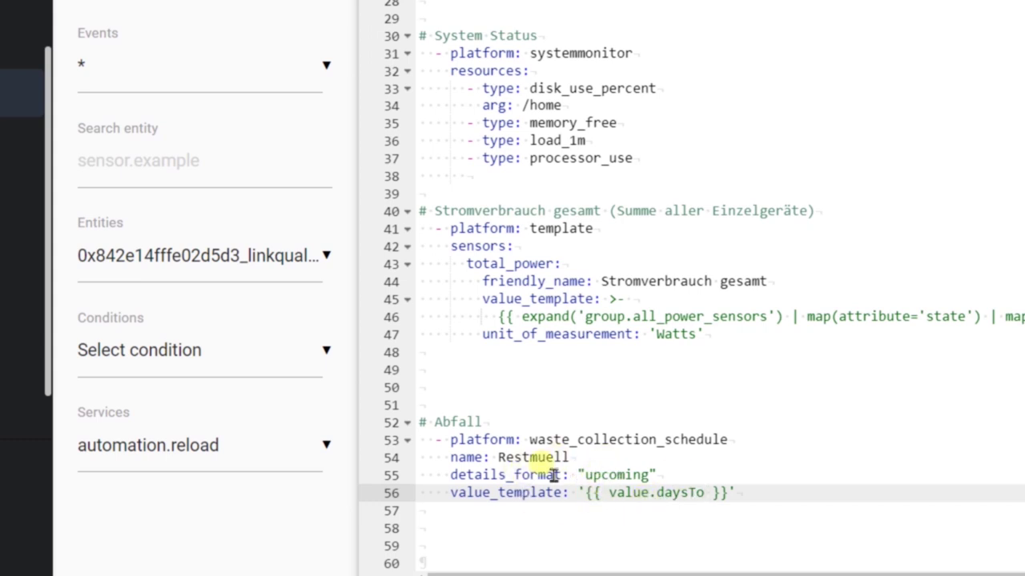
Add a types list to the Restmuell sensor with the single entry rest.
{"action": "left_click", "coordinate": [778, 498]}
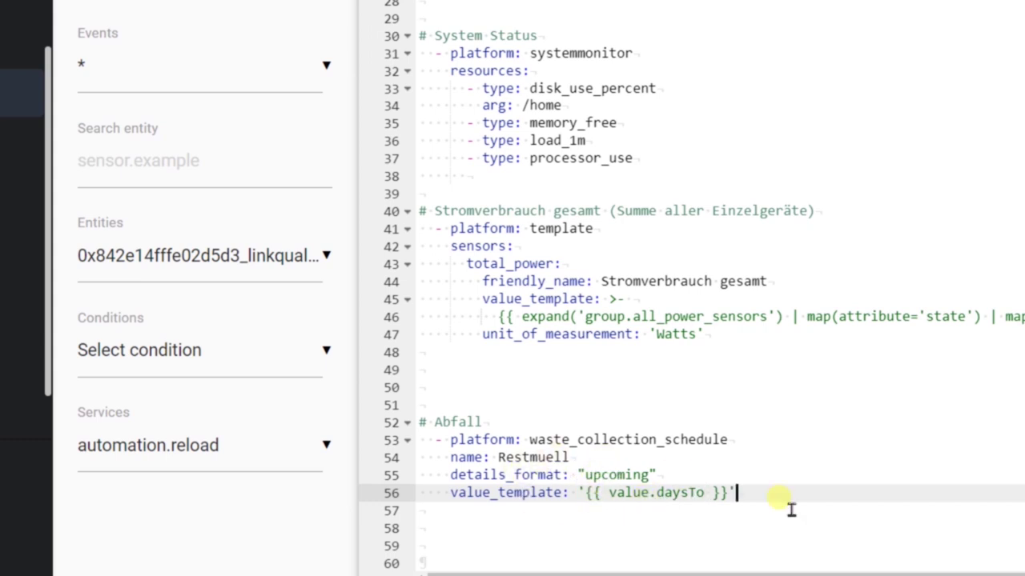
{"action": "key", "text": "Return"}
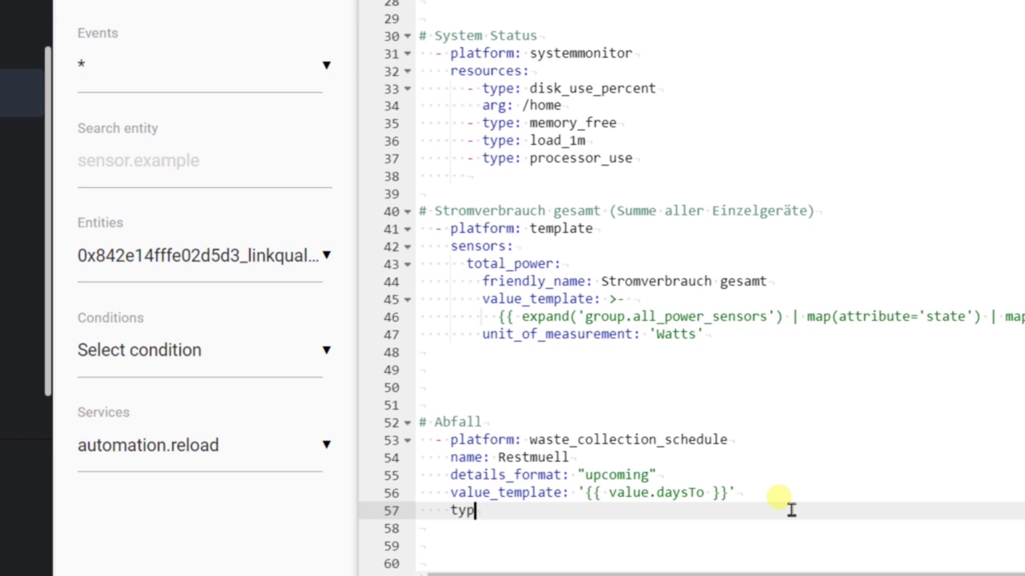
{"action": "type", "text": "types:"}
{"action": "key", "text": "Return"}
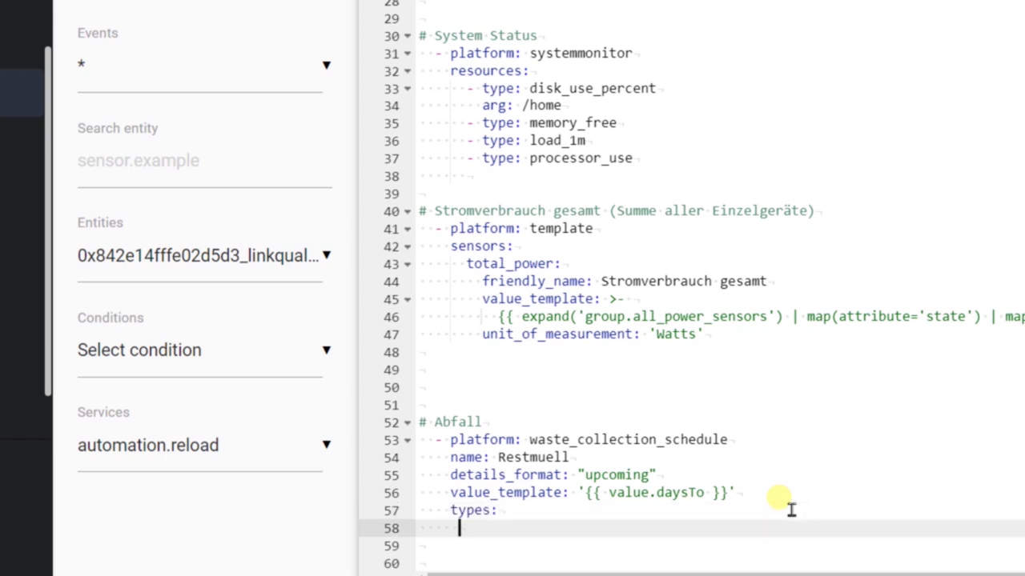
{"action": "type", "text": "- rest"}
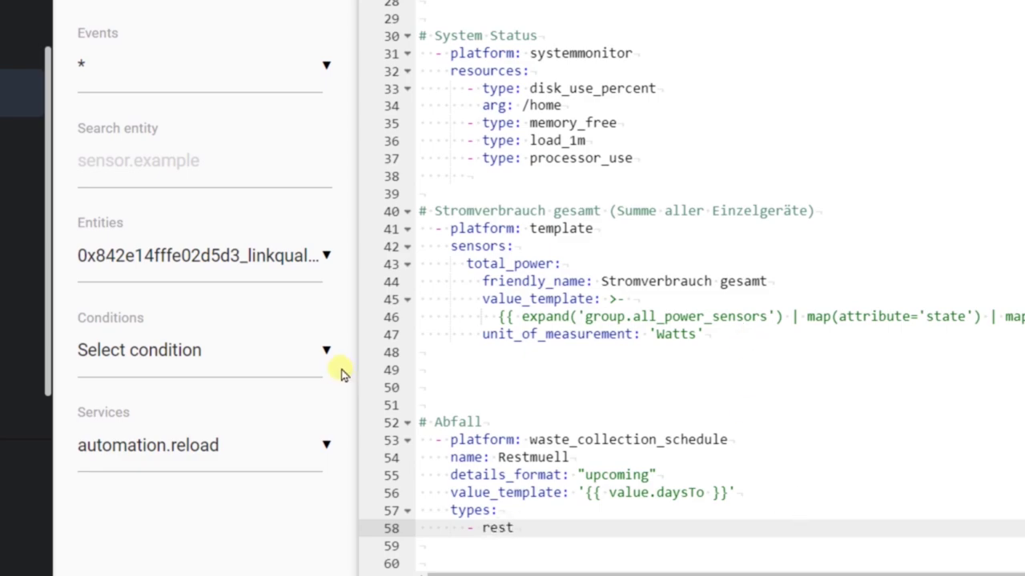
Open configuration.yaml, check the aliases under the waste_collection_schedule customize section and copy the gelbersack alias.
{"action": "left_click", "coordinate": [967, 352]}
{"action": "scroll", "coordinate": [748, 255], "scroll_direction": "down", "scroll_amount": 7}
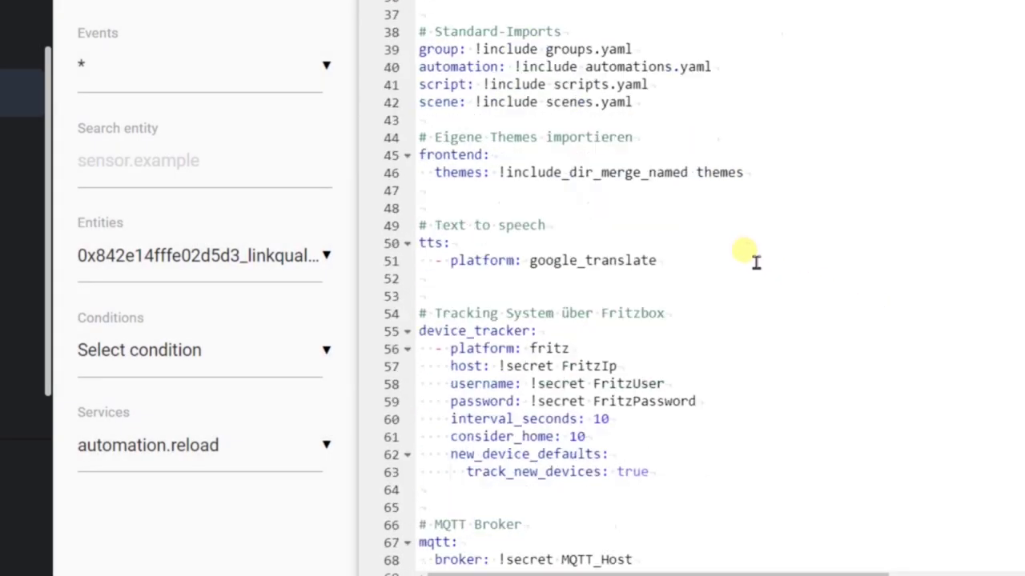
{"action": "scroll", "coordinate": [755, 258], "scroll_direction": "down", "scroll_amount": 18}
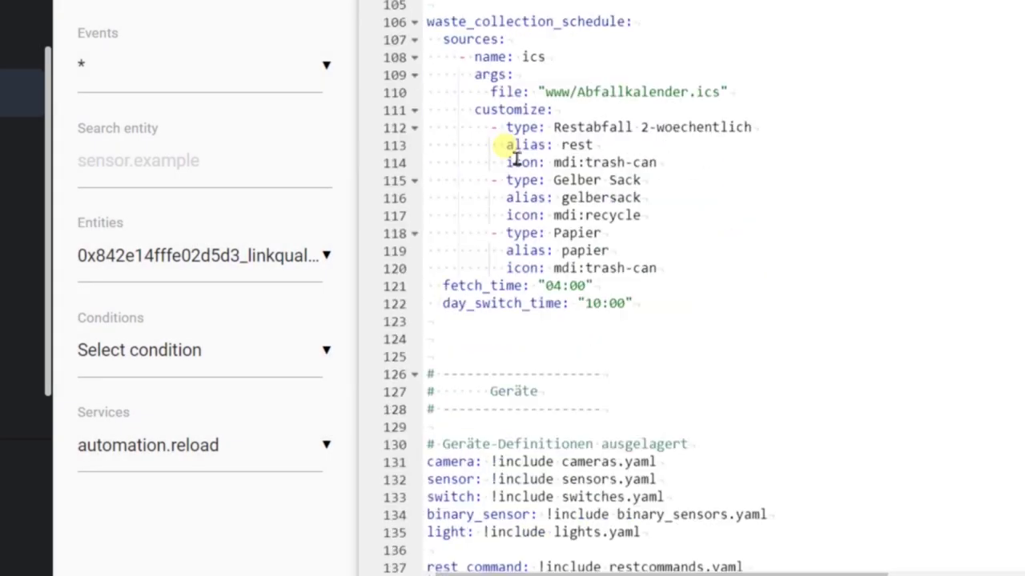
{"action": "left_click_drag", "start_coordinate": [490, 128], "coordinate": [752, 130]}
{"action": "left_click", "coordinate": [496, 144]}
{"action": "left_click_drag", "start_coordinate": [503, 145], "coordinate": [655, 152]}
{"action": "double_click", "coordinate": [578, 145]}
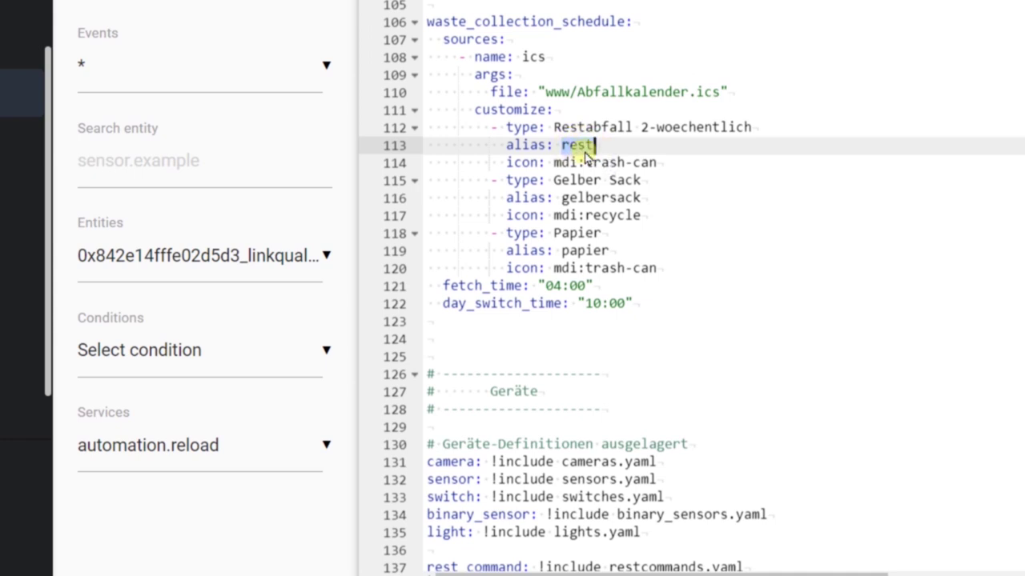
{"action": "double_click", "coordinate": [601, 198]}
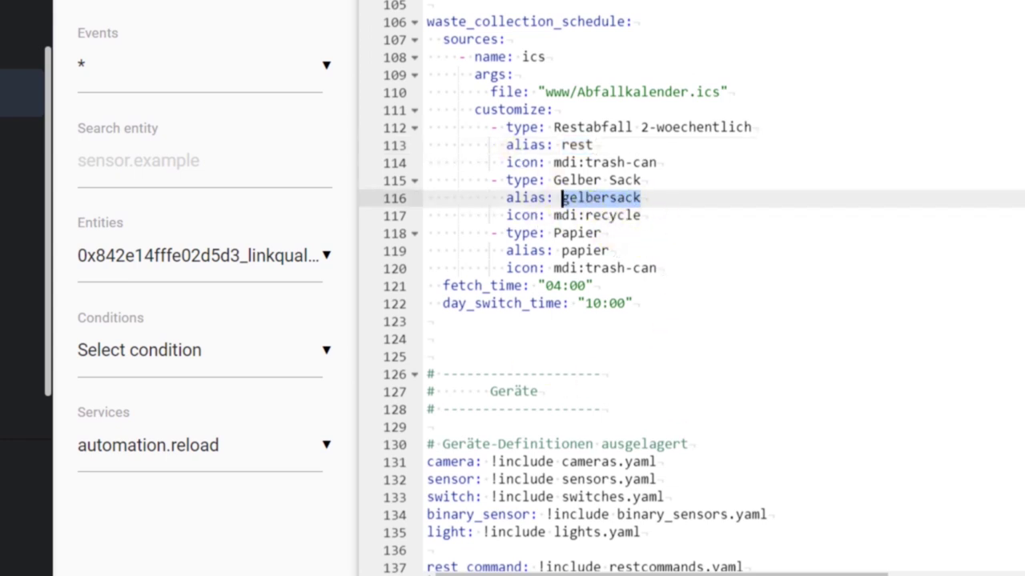
Reopen sensors.yaml and paste gelbersack on an empty line below the Restmuell sensor.
{"action": "left_click", "coordinate": [333, 8]}
{"action": "scroll", "coordinate": [209, 272], "scroll_direction": "down", "scroll_amount": 5}
{"action": "scroll", "coordinate": [227, 294], "scroll_direction": "down", "scroll_amount": 15}
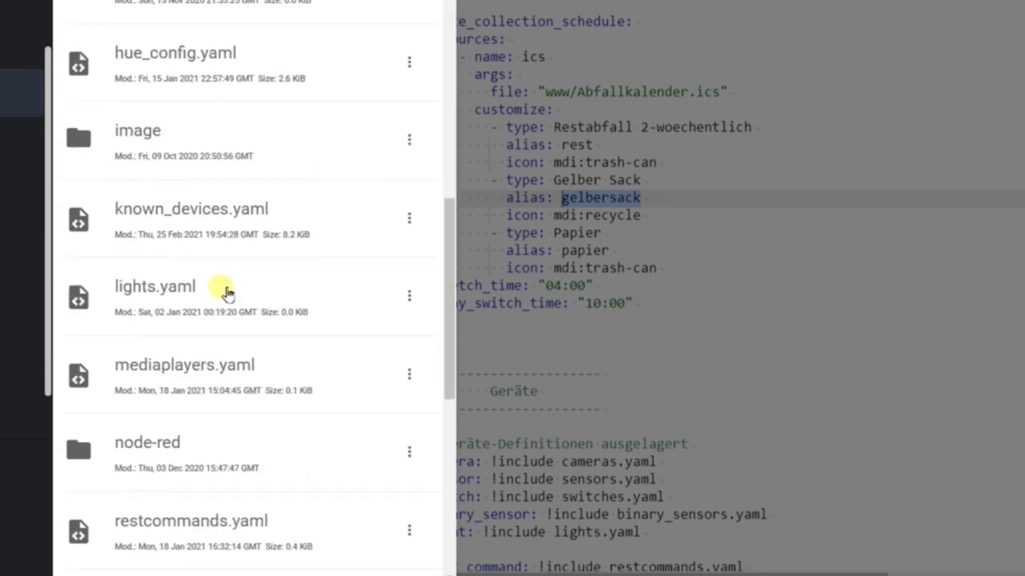
{"action": "left_click", "coordinate": [169, 277]}
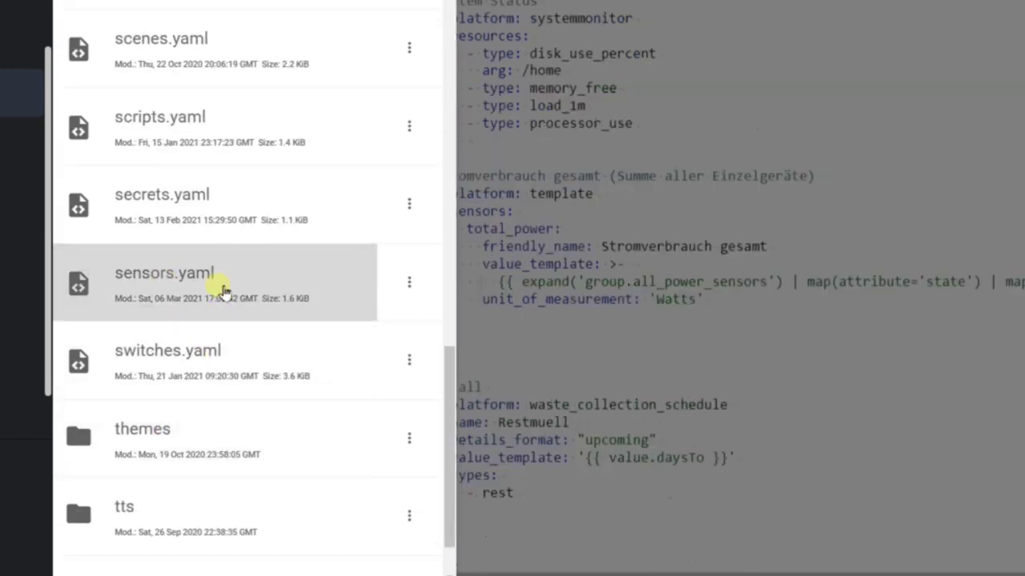
{"action": "left_click", "coordinate": [531, 528]}
Duplicate the complete Restmuell sensor block directly below the original.
{"action": "left_click_drag", "start_coordinate": [542, 506], "coordinate": [355, 407]}
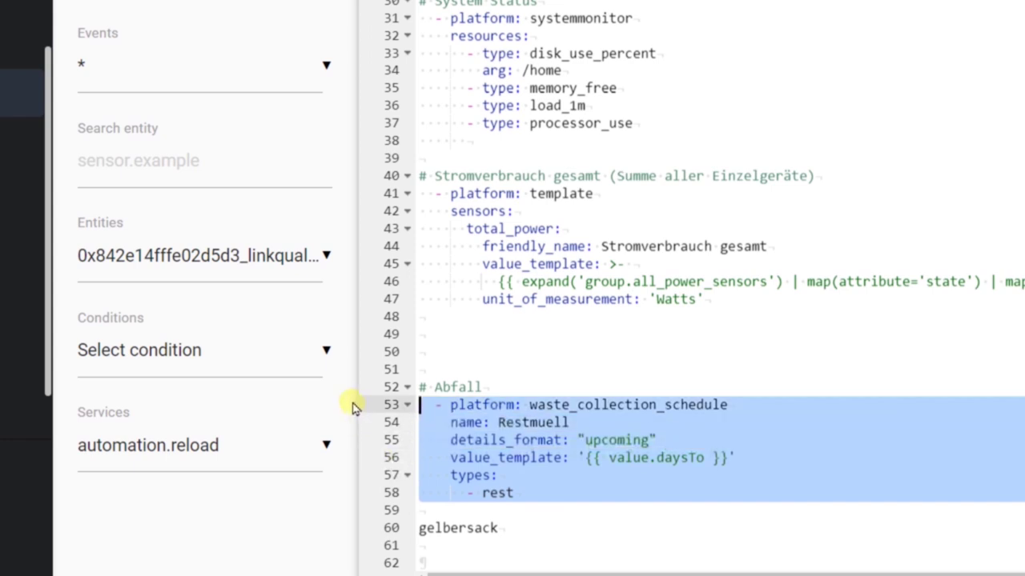
{"action": "key", "text": "ctrl+c"}
{"action": "key", "text": "ctrl+v"}
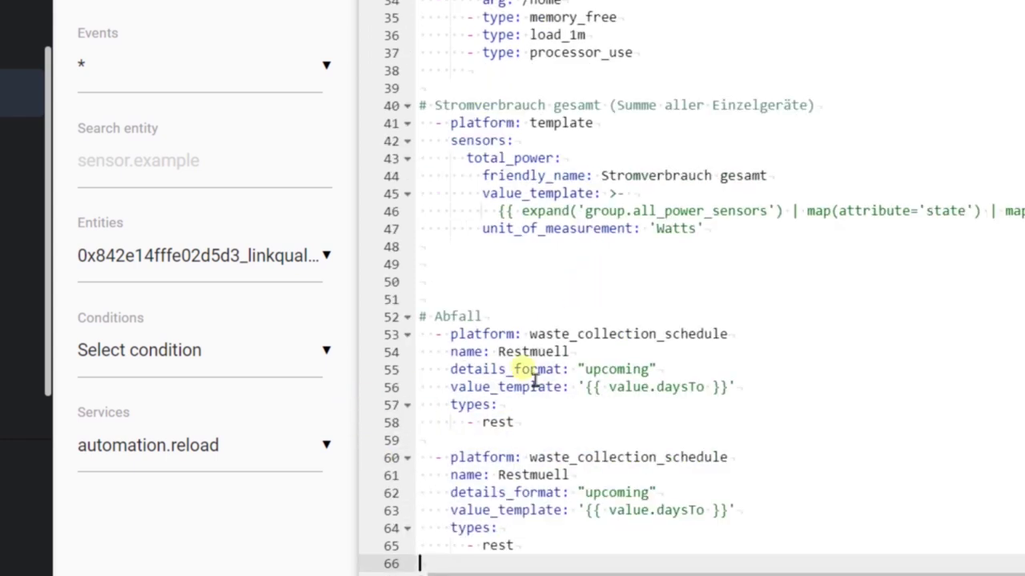
Move the loose gelbersack text into the copied sensor's types entry and set its name to GelberSack.
{"action": "double_click", "coordinate": [448, 529]}
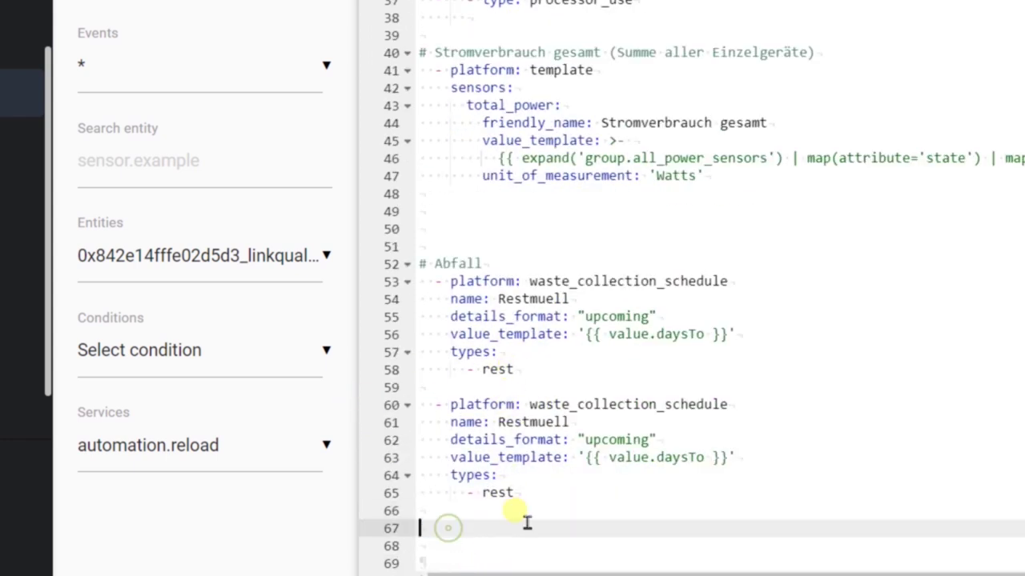
{"action": "key", "text": "BackSpace"}
{"action": "left_click", "coordinate": [493, 494]}
{"action": "double_click", "coordinate": [505, 495]}
{"action": "key", "text": "ctrl+v"}
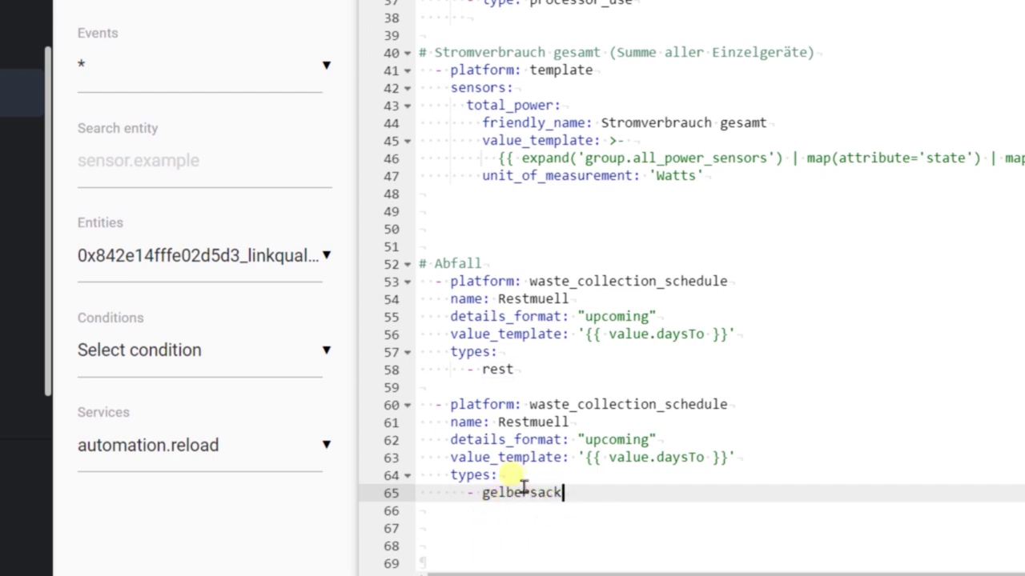
{"action": "double_click", "coordinate": [538, 422]}
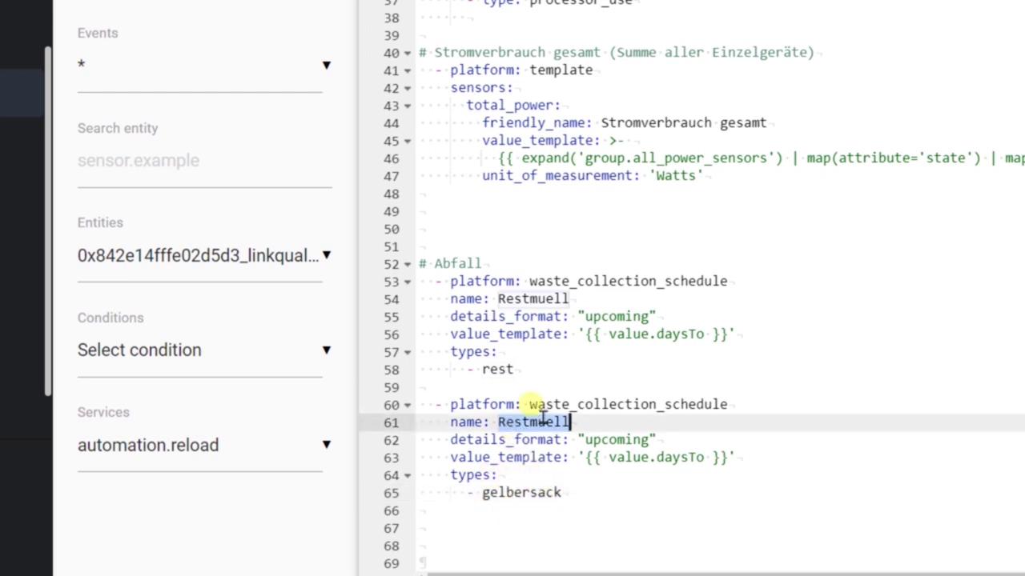
{"action": "type", "text": "Gelb"}
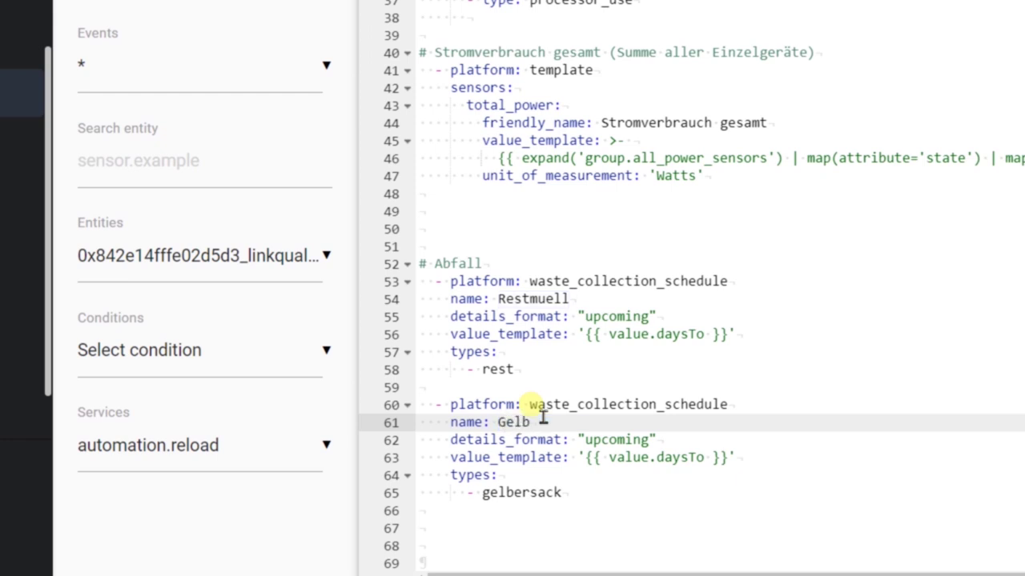
{"action": "type", "text": "erSack"}
Duplicate the GelberSack sensor block below itself and change the copy's type to papier and its name to Papier.
{"action": "left_click_drag", "start_coordinate": [424, 511], "coordinate": [325, 410]}
{"action": "key", "text": "Right"}
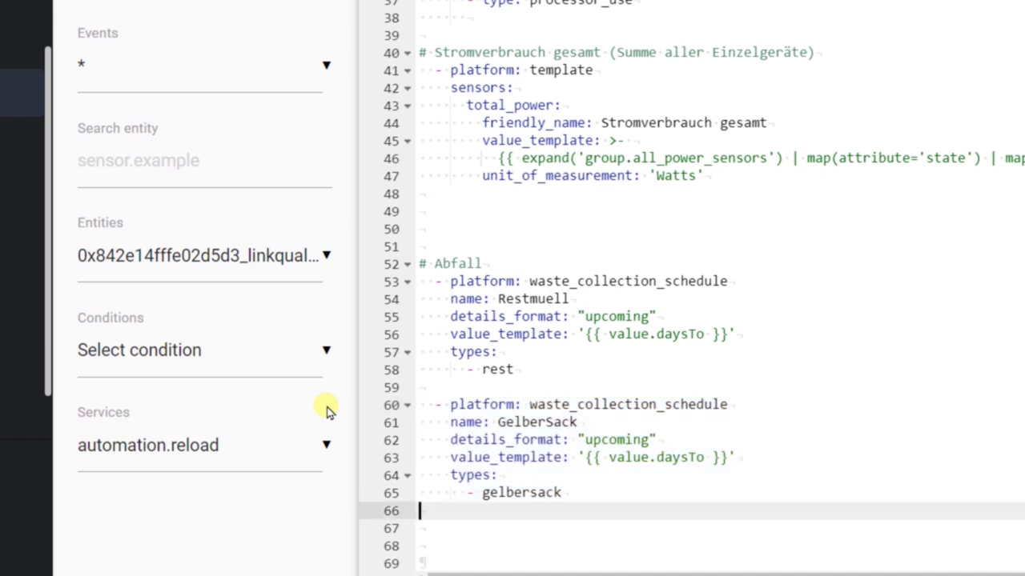
{"action": "key", "text": "ctrl+v"}
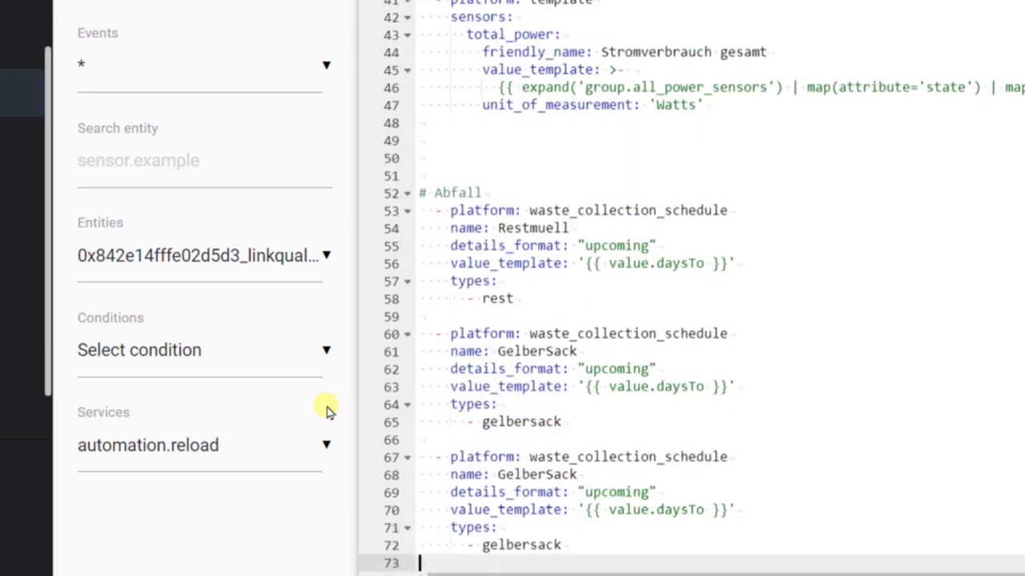
{"action": "double_click", "coordinate": [522, 546]}
{"action": "type", "text": "papier"}
{"action": "double_click", "coordinate": [560, 475]}
{"action": "type", "text": "Papier"}
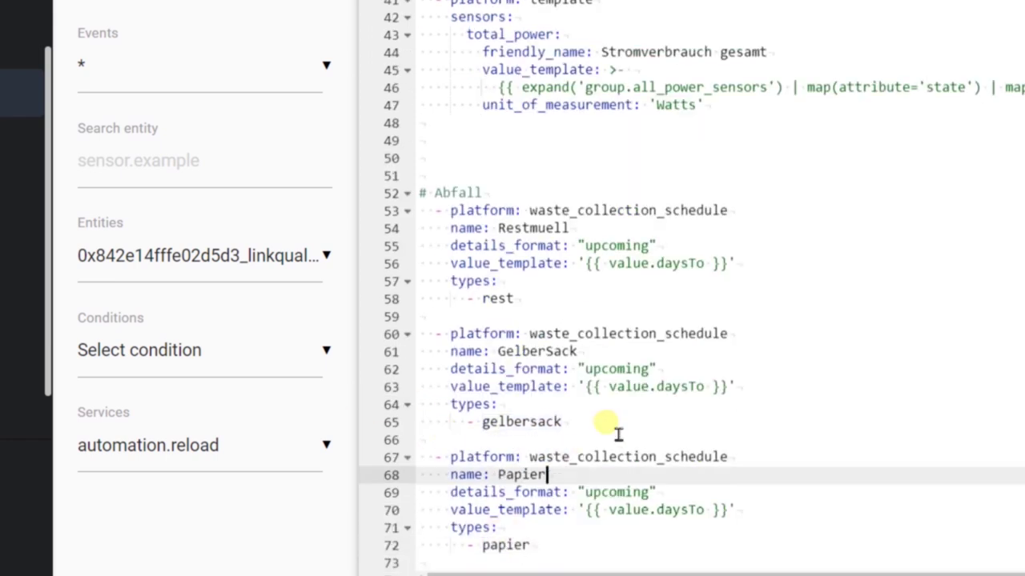
Prefix the three waste sensor names with Abfall, giving AbfallRestmuell, AbfallGelberSack and AbfallPapier.
{"action": "left_click", "coordinate": [499, 229]}
{"action": "type", "text": "Abfall"}
{"action": "key", "text": "ctrl+shift+Left"}
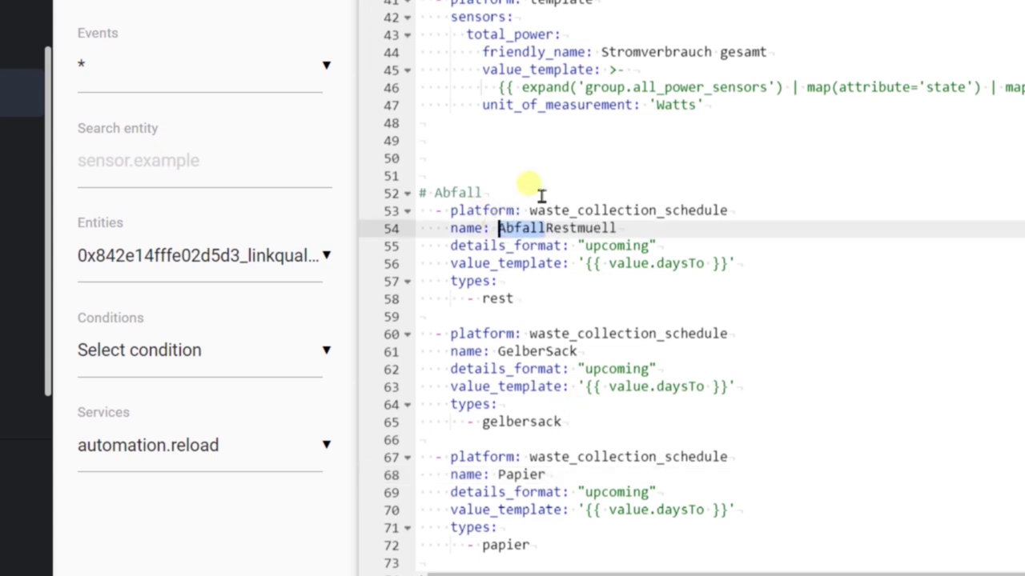
{"action": "left_click", "coordinate": [498, 352]}
{"action": "key", "text": "ctrl+v"}
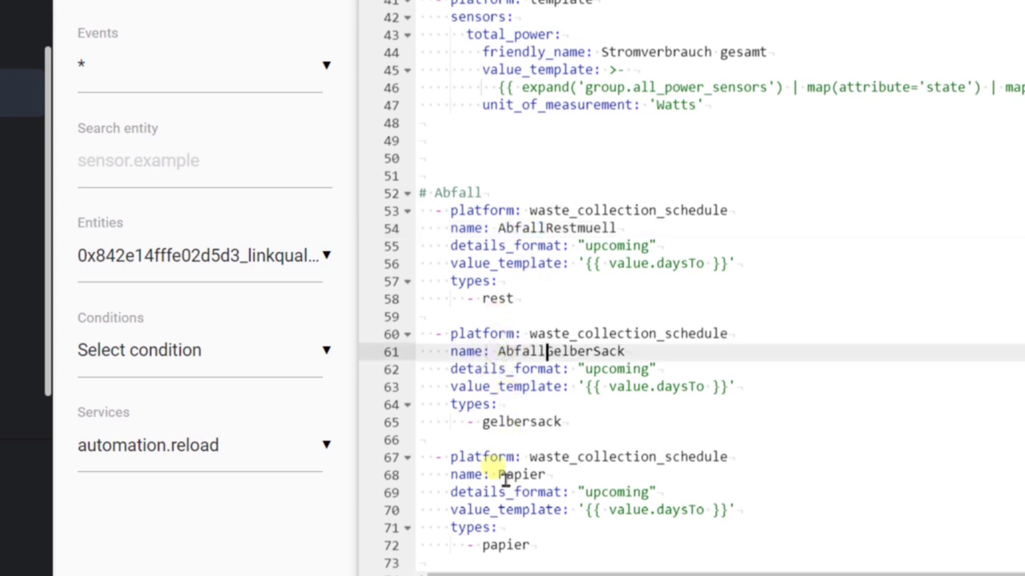
{"action": "left_click", "coordinate": [498, 475]}
{"action": "key", "text": "ctrl+v"}
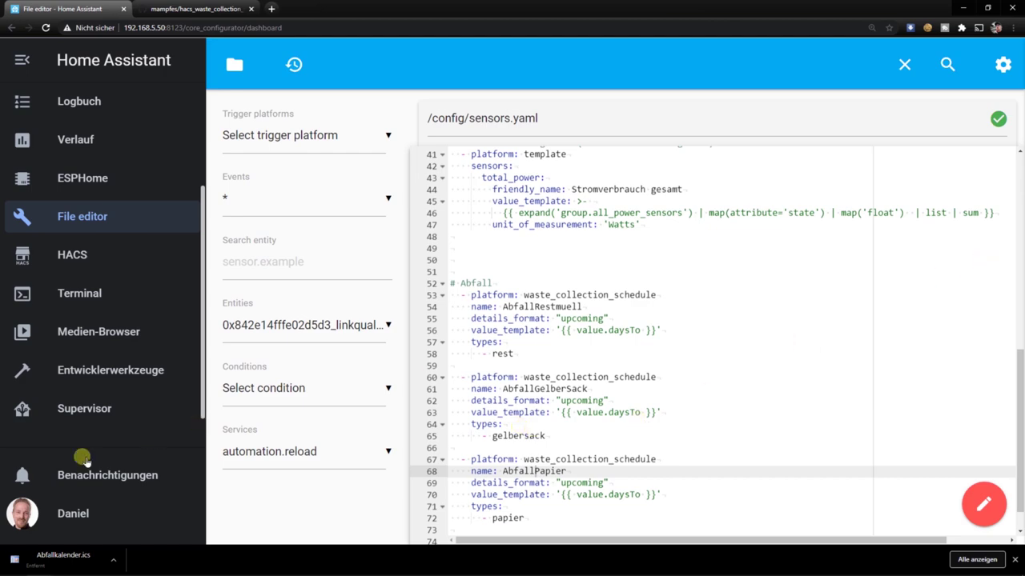
Check the configuration for validity in the Home Assistant server controls and restart the server.
{"action": "scroll", "coordinate": [82, 452], "scroll_direction": "down", "scroll_amount": 1}
{"action": "left_click", "coordinate": [84, 417]}
{"action": "scroll", "coordinate": [466, 367], "scroll_direction": "down", "scroll_amount": 10}
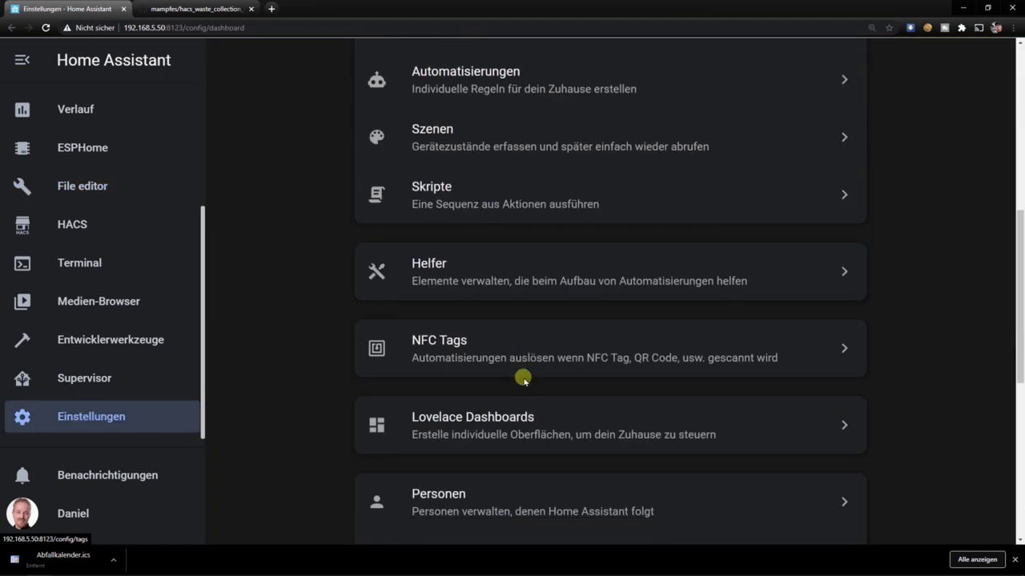
{"action": "left_click", "coordinate": [463, 367]}
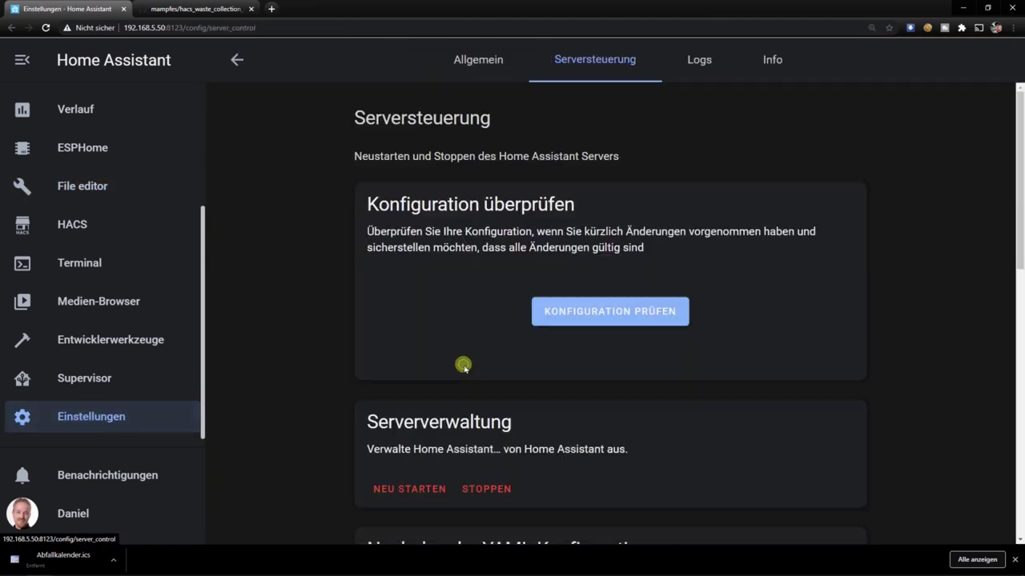
{"action": "left_click", "coordinate": [610, 319]}
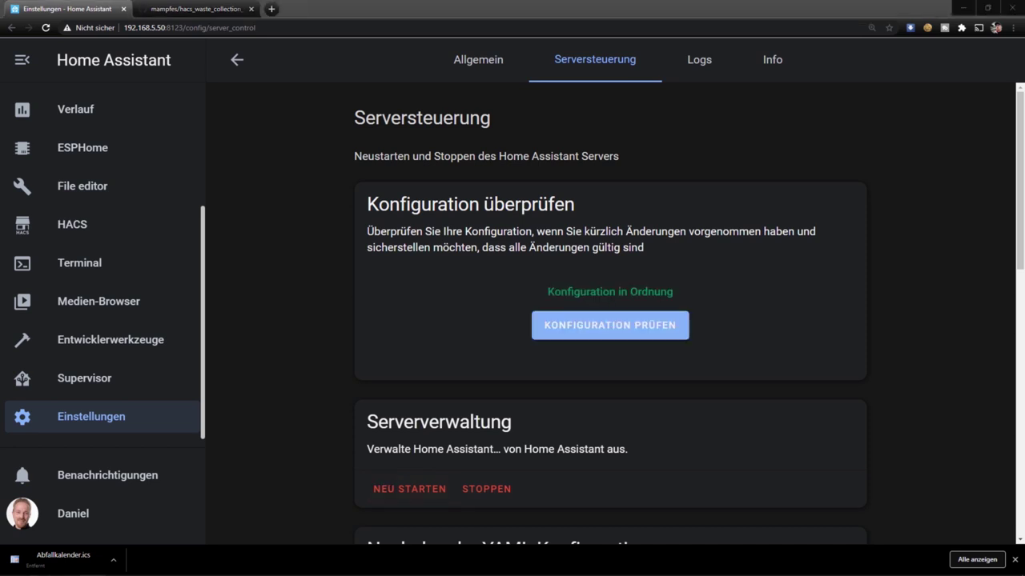
{"action": "left_click", "coordinate": [409, 494]}
{"action": "left_click", "coordinate": [641, 349]}
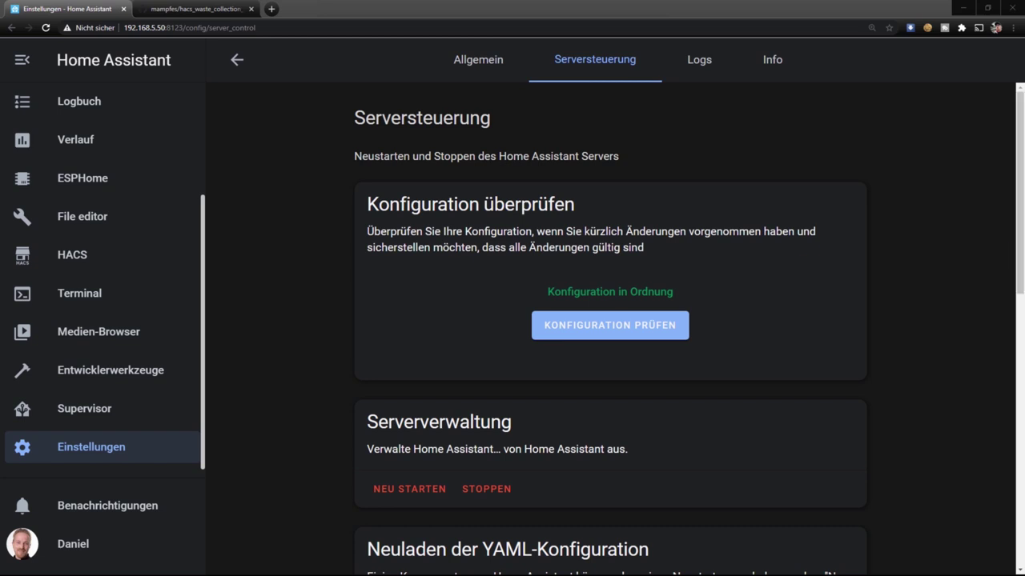
Look up the states and attributes of sensor.abfallgelbersack and sensor.abfallrestmuell in the developer tools.
{"action": "left_click", "coordinate": [106, 369]}
{"action": "left_click", "coordinate": [254, 222]}
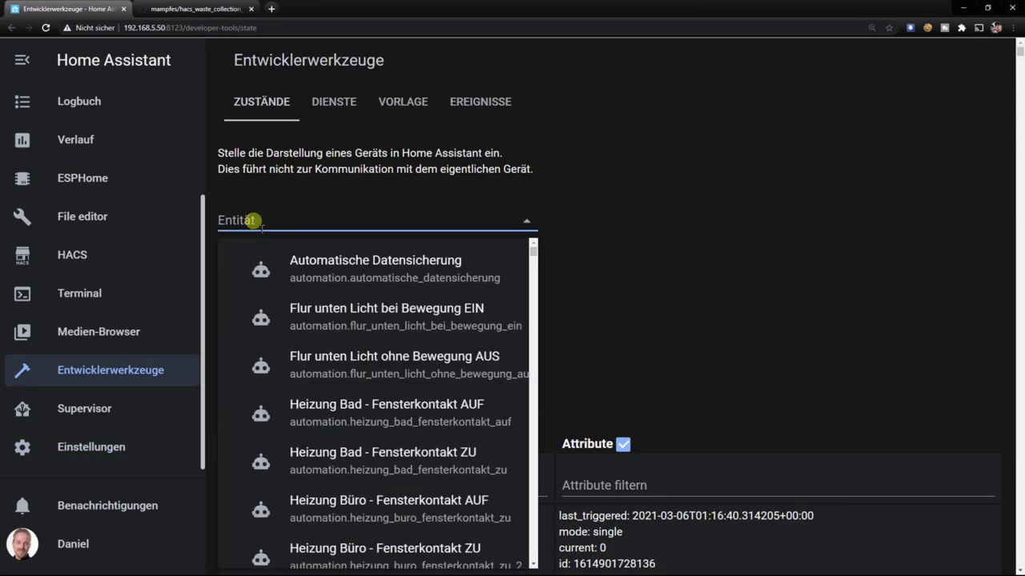
{"action": "type", "text": "abfa"}
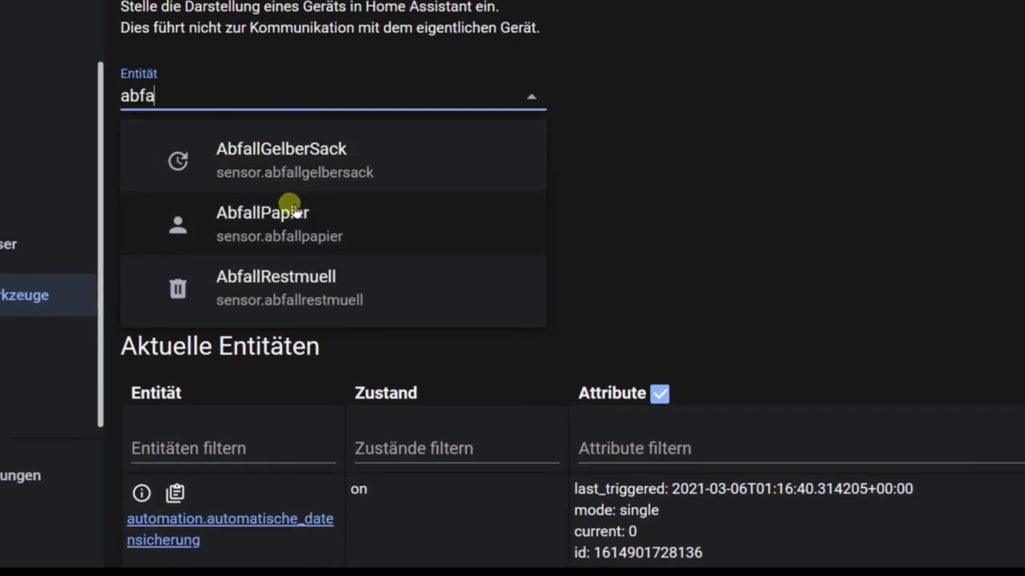
{"action": "left_click", "coordinate": [268, 120]}
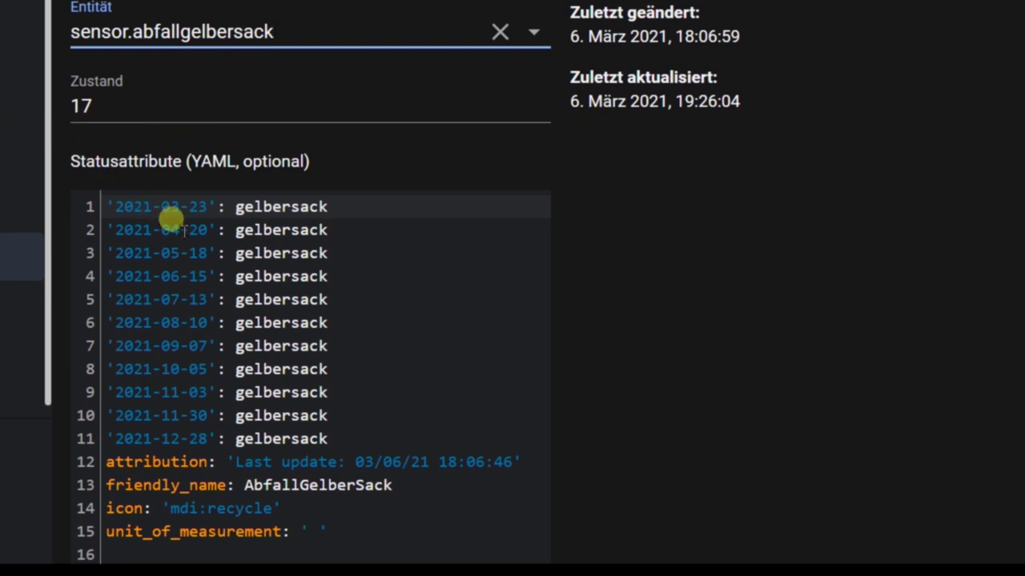
{"action": "left_click_drag", "start_coordinate": [183, 36], "coordinate": [426, 36]}
{"action": "type", "text": "re"}
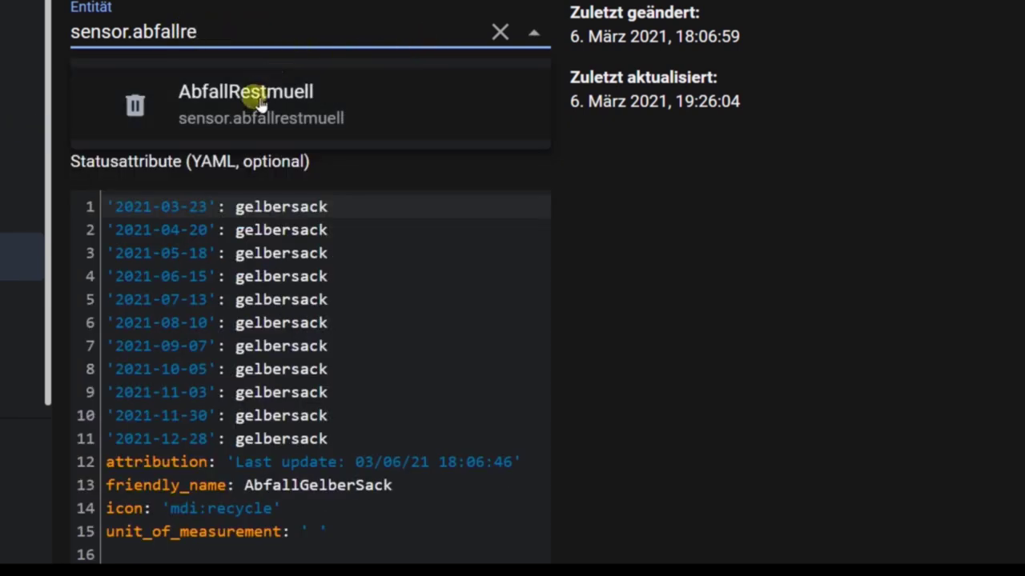
{"action": "left_click", "coordinate": [232, 102]}
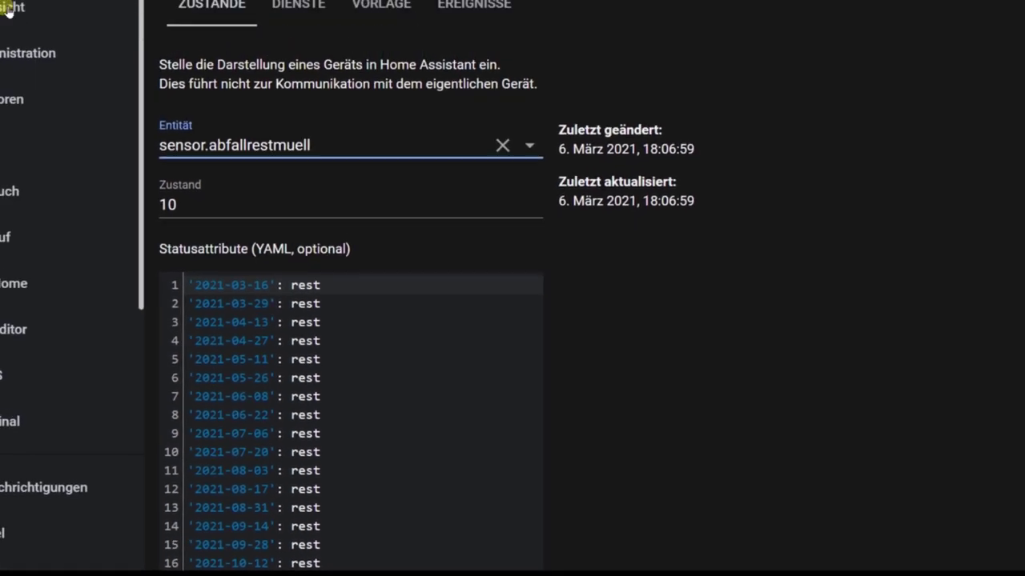
Add a new view titled Abfall to the overview dashboard and save it.
{"action": "left_click", "coordinate": [7, 8]}
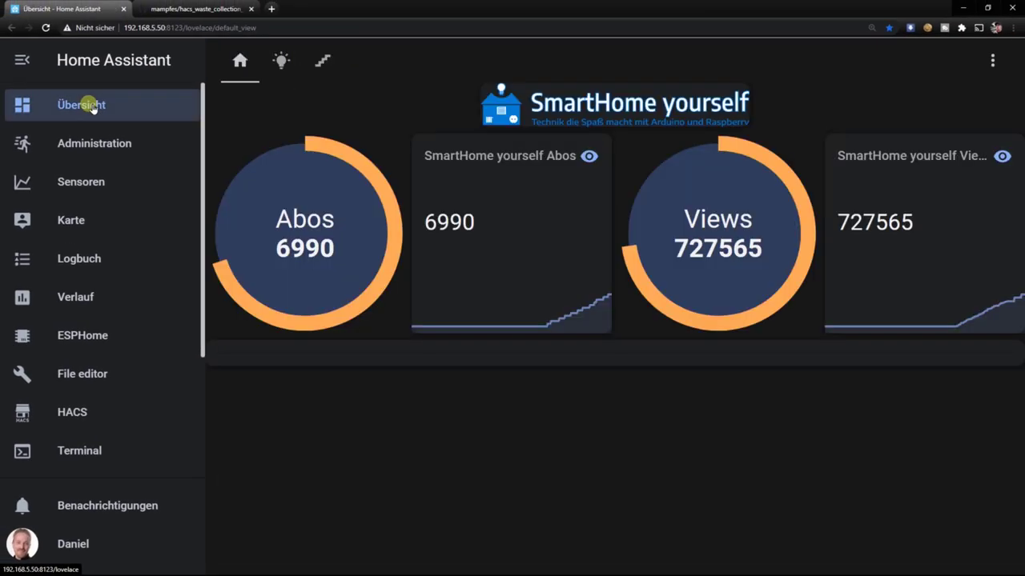
{"action": "left_click", "coordinate": [993, 60]}
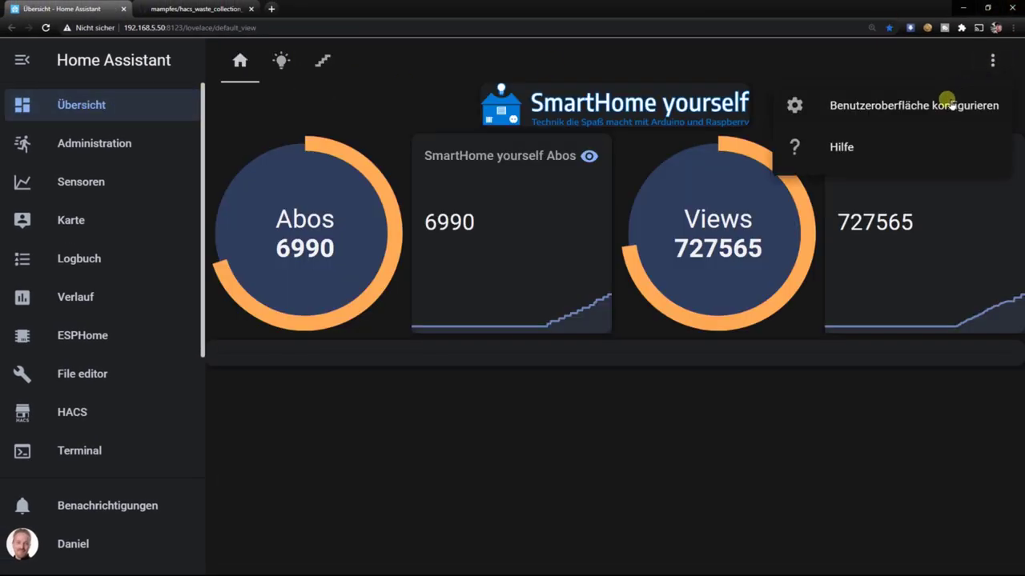
{"action": "left_click", "coordinate": [946, 99]}
{"action": "left_click", "coordinate": [514, 101]}
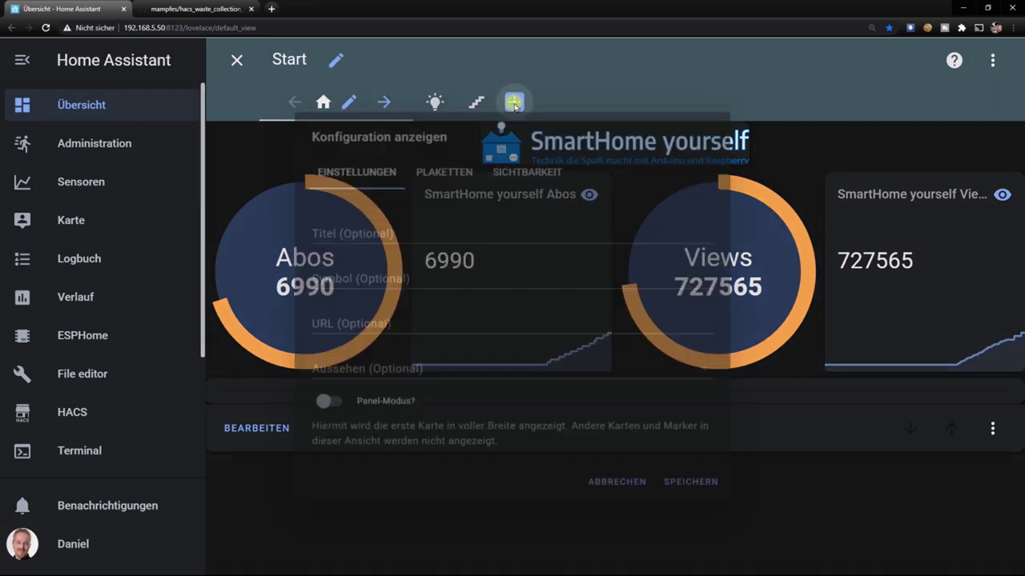
{"action": "left_click", "coordinate": [353, 225]}
{"action": "type", "text": "Abfall"}
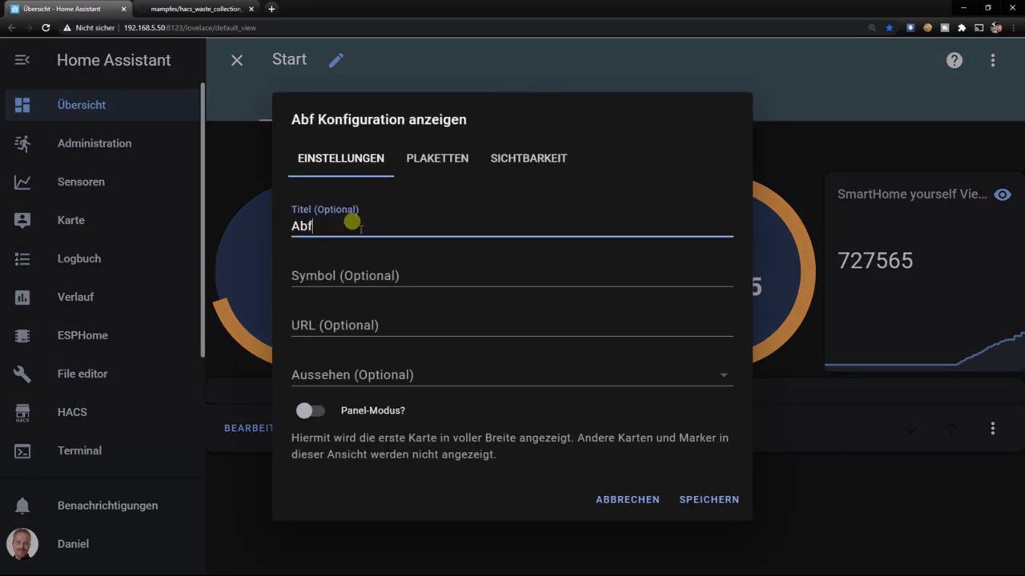
{"action": "left_click", "coordinate": [708, 500]}
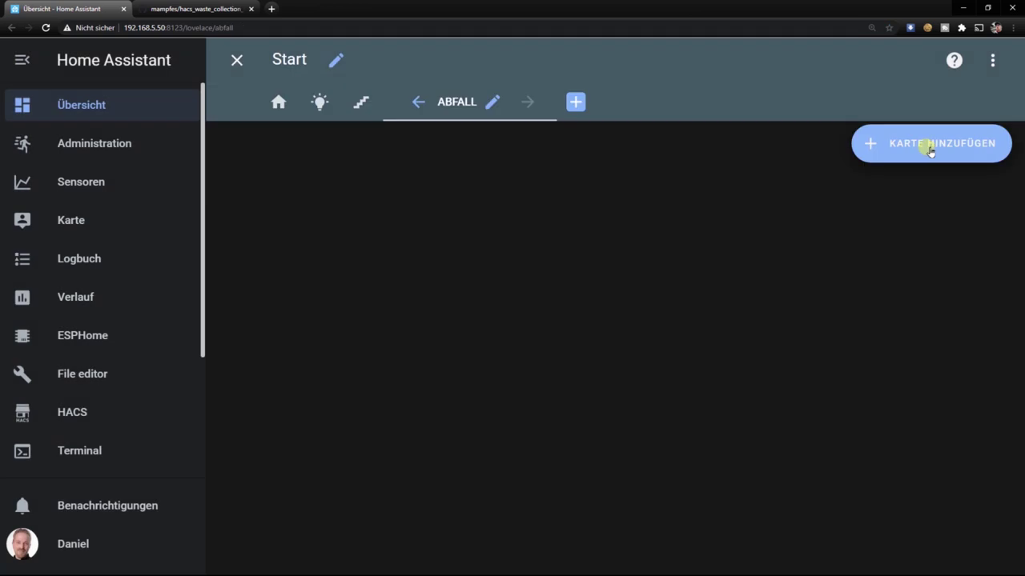
Start an Elemente card in the Abfall view and set its first entity to sensor.abfallgelbersack.
{"action": "left_click", "coordinate": [929, 143]}
{"action": "scroll", "coordinate": [258, 394], "scroll_direction": "down", "scroll_amount": 1}
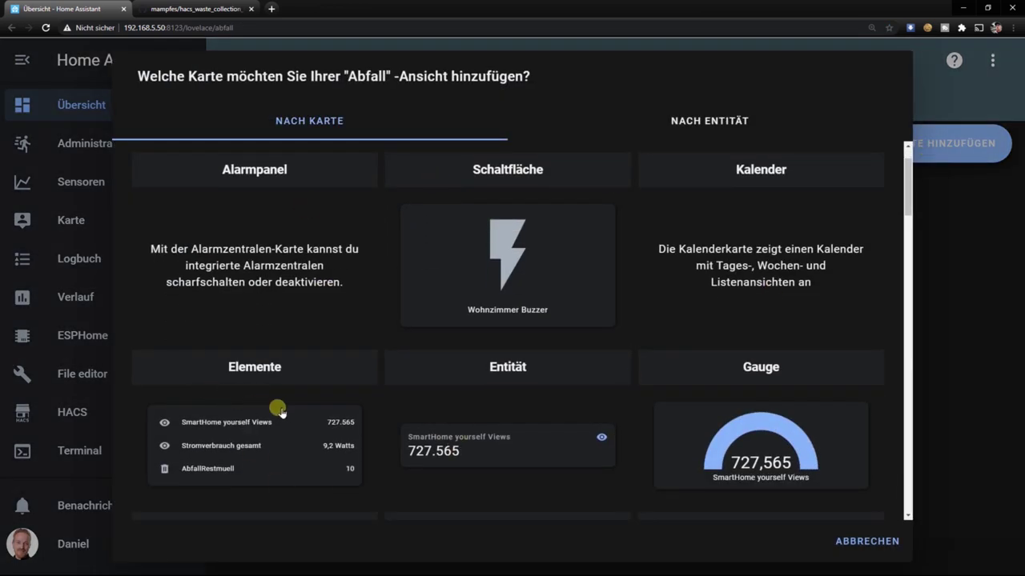
{"action": "left_click", "coordinate": [241, 428]}
{"action": "left_click_drag", "start_coordinate": [338, 435], "coordinate": [153, 424]}
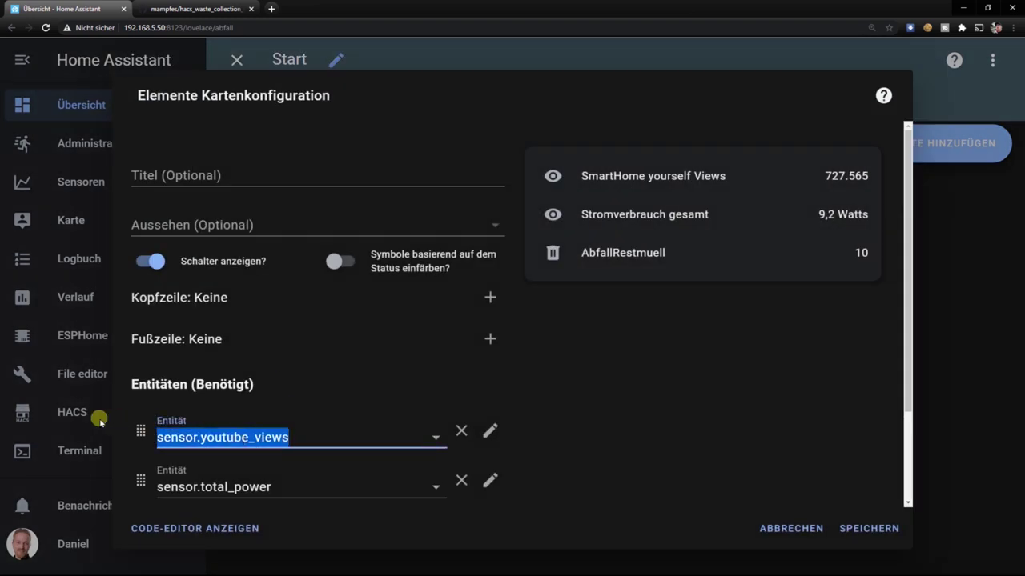
{"action": "type", "text": "abfa"}
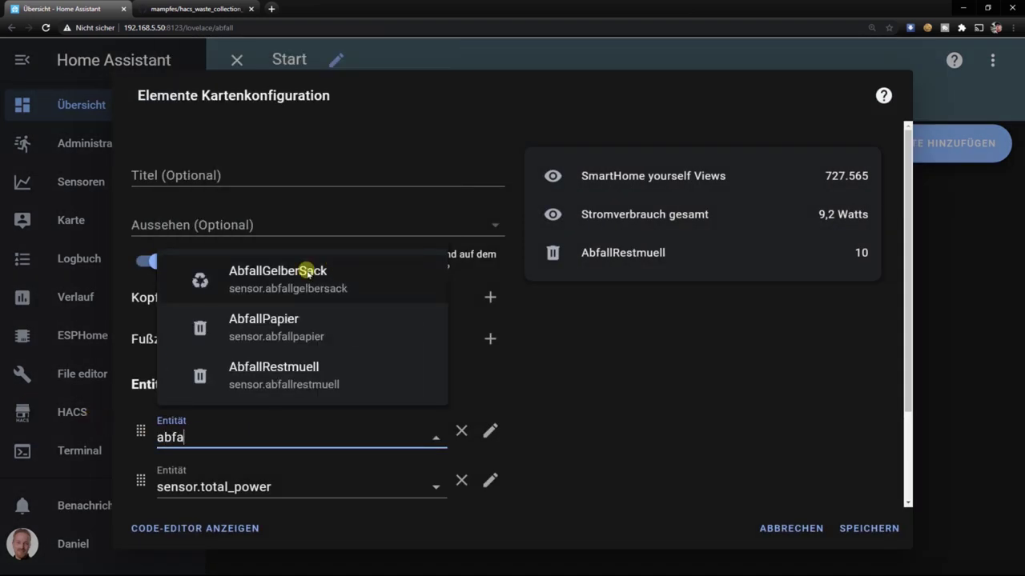
{"action": "left_click", "coordinate": [280, 270]}
Set the card's second entity to sensor.abfallpapier and third to sensor.abfallrestmuell, and save the card.
{"action": "scroll", "coordinate": [296, 337], "scroll_direction": "down", "scroll_amount": 3}
{"action": "left_click_drag", "start_coordinate": [293, 368], "coordinate": [108, 351]}
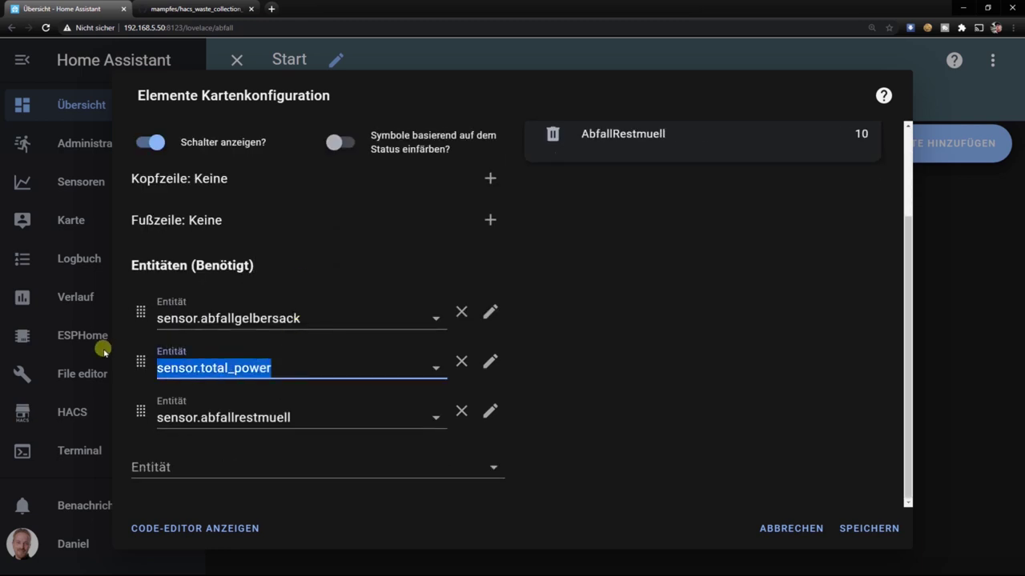
{"action": "type", "text": "abfa"}
{"action": "left_click", "coordinate": [279, 456]}
{"action": "left_click_drag", "start_coordinate": [328, 417], "coordinate": [123, 414]}
{"action": "type", "text": "abfa"}
{"action": "left_click", "coordinate": [283, 353]}
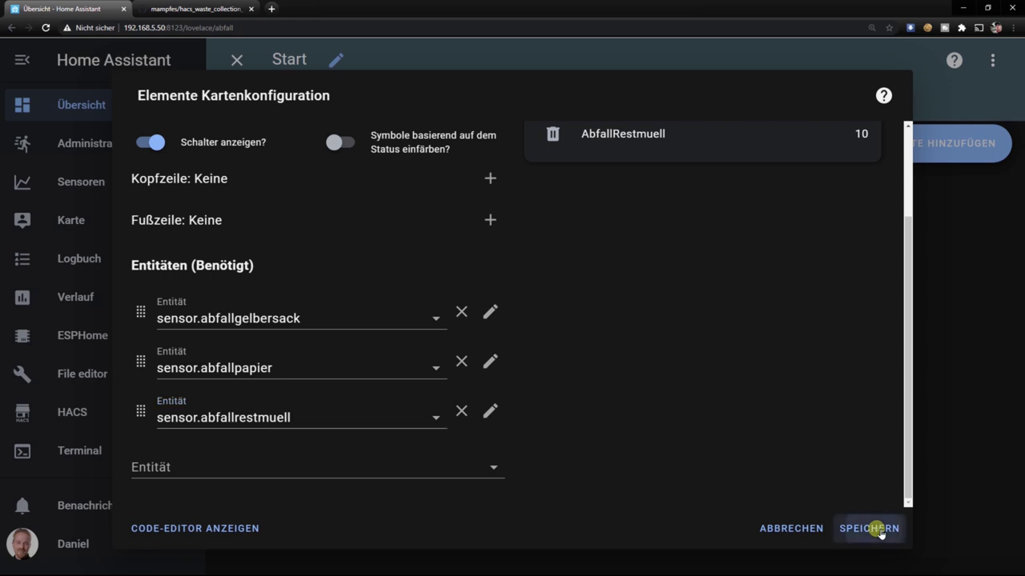
{"action": "left_click", "coordinate": [865, 528]}
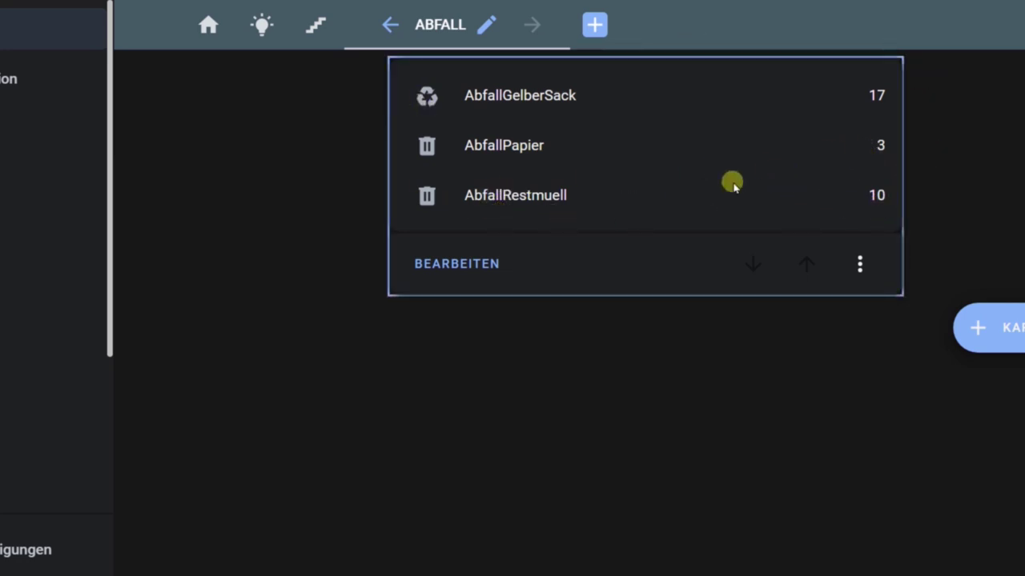
Change the display name of the AbfallGelberSack entity to Gelber Sack.
{"action": "left_click", "coordinate": [530, 97]}
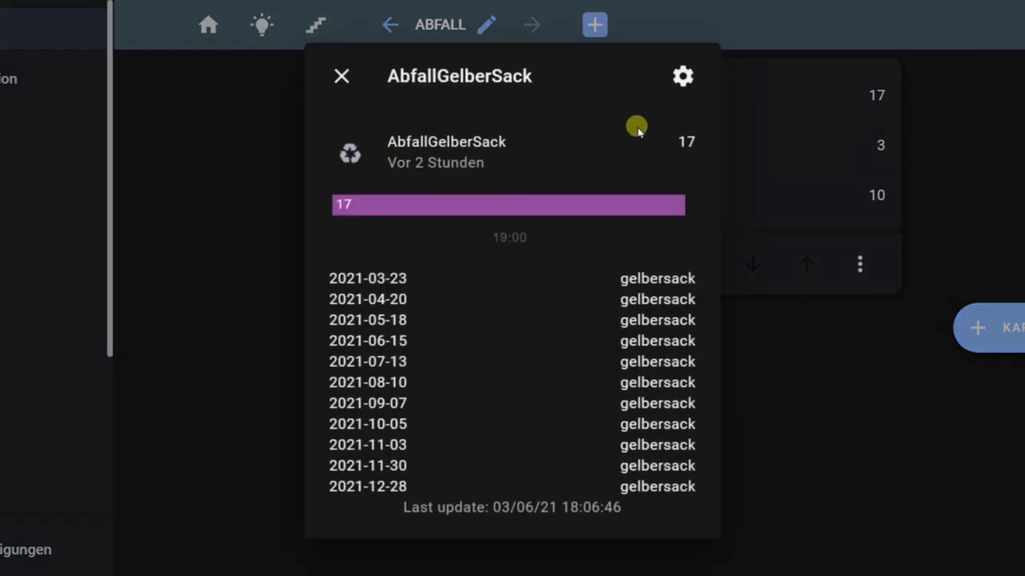
{"action": "left_click", "coordinate": [682, 76]}
{"action": "left_click", "coordinate": [384, 184]}
{"action": "double_click", "coordinate": [384, 184]}
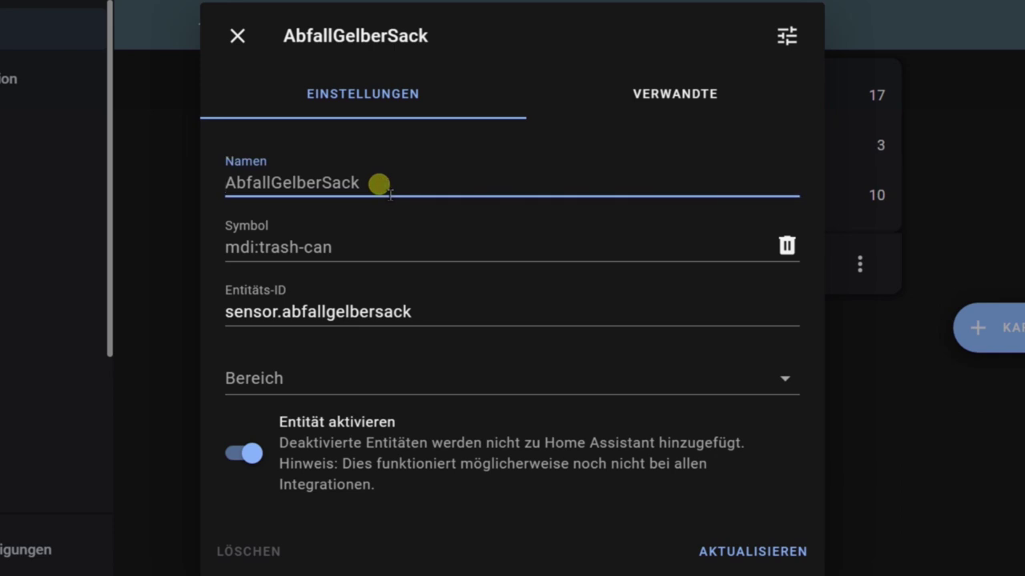
{"action": "type", "text": "Gelber"}
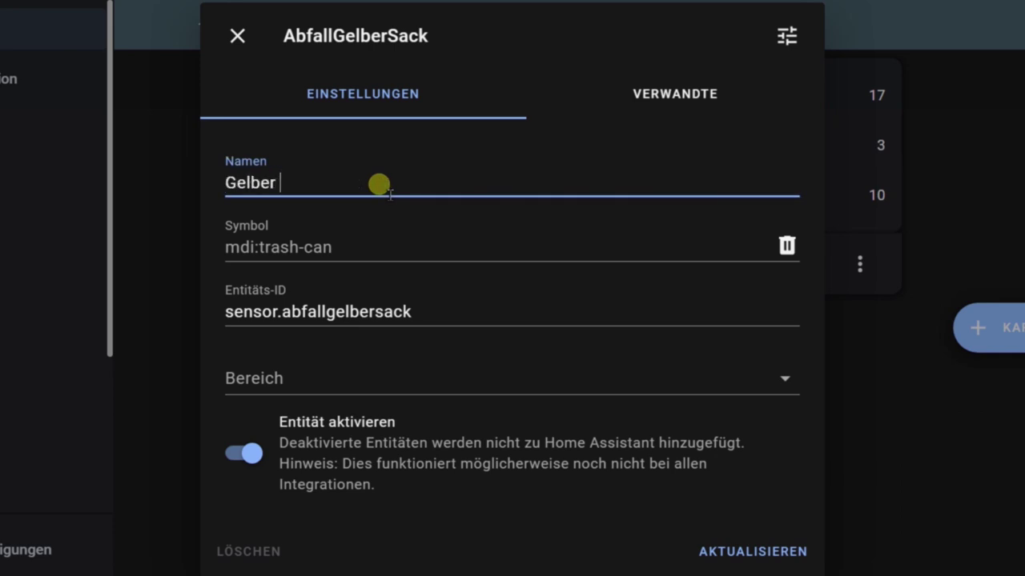
{"action": "type", "text": " Sack"}
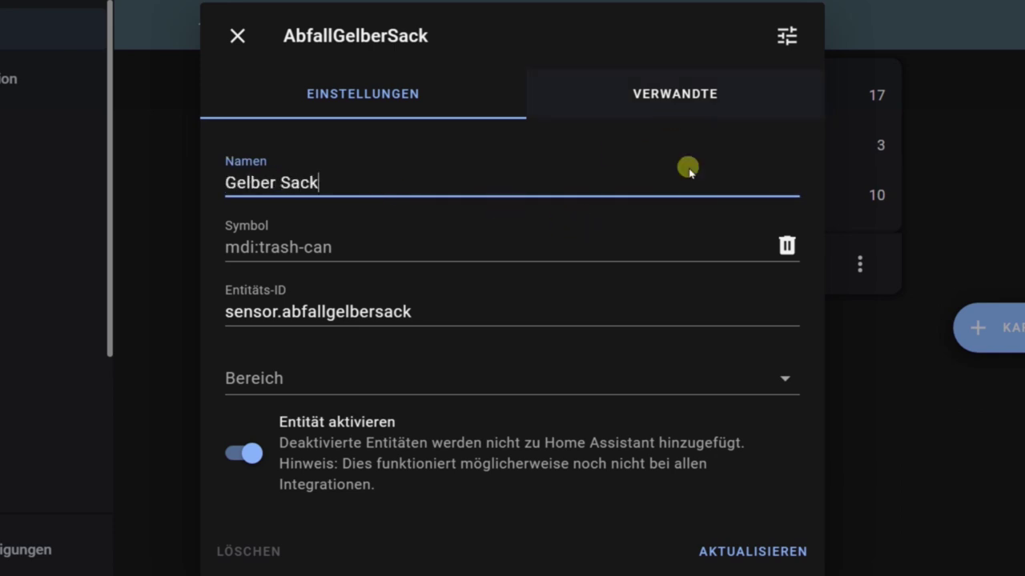
{"action": "key", "text": "Return"}
Change the display name of the AbfallPapier entity to Papier.
{"action": "left_click", "coordinate": [497, 144]}
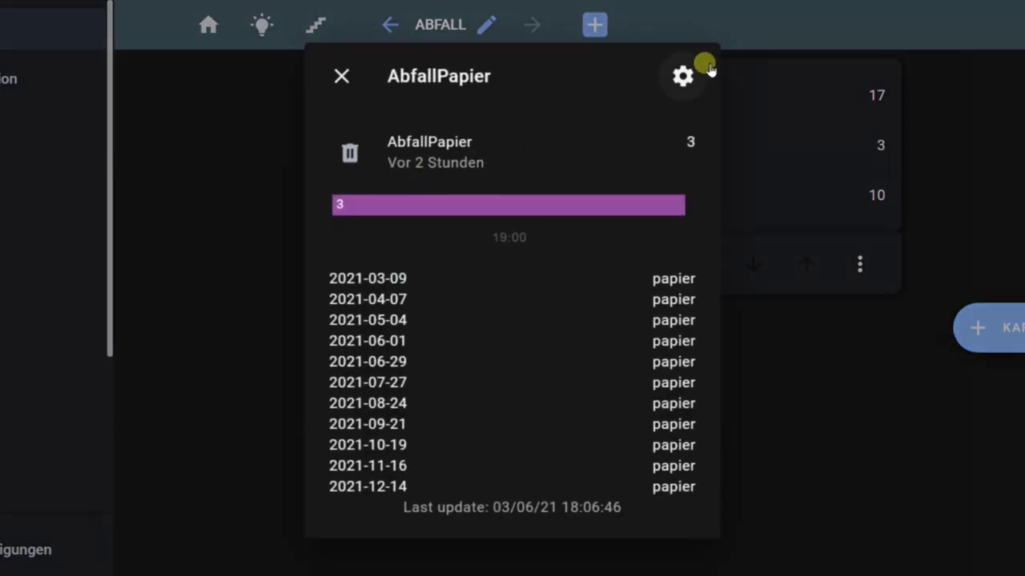
{"action": "left_click", "coordinate": [682, 76]}
{"action": "left_click", "coordinate": [348, 191]}
{"action": "double_click", "coordinate": [346, 191]}
{"action": "type", "text": "P"}
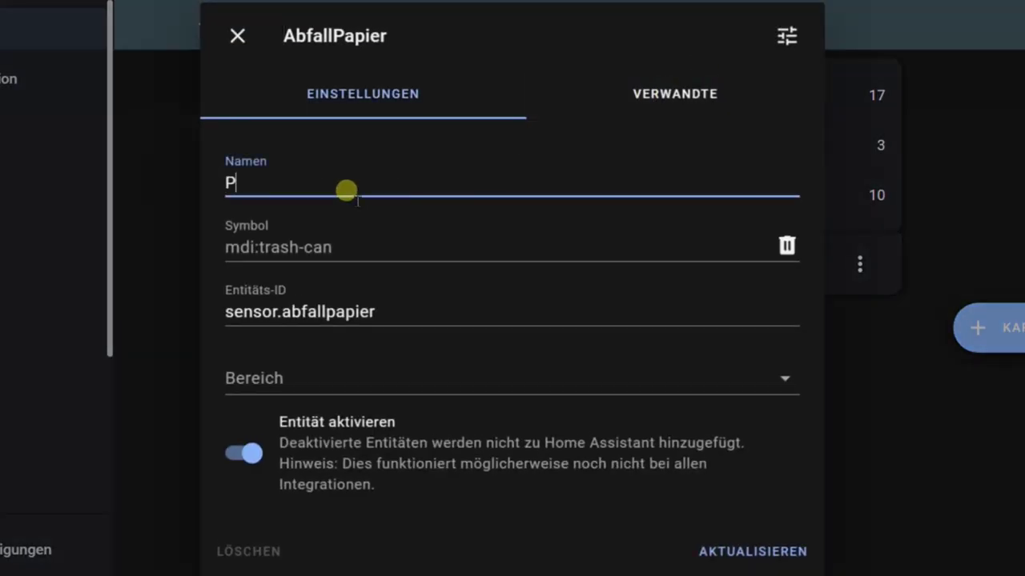
{"action": "left_click", "coordinate": [721, 551]}
Change the display name of the AbfallRestmuell entity to Restmüll.
{"action": "left_click", "coordinate": [526, 194]}
{"action": "left_click", "coordinate": [674, 2]}
{"action": "double_click", "coordinate": [279, 184]}
{"action": "type", "text": "Restmüll"}
{"action": "key", "text": "Return"}
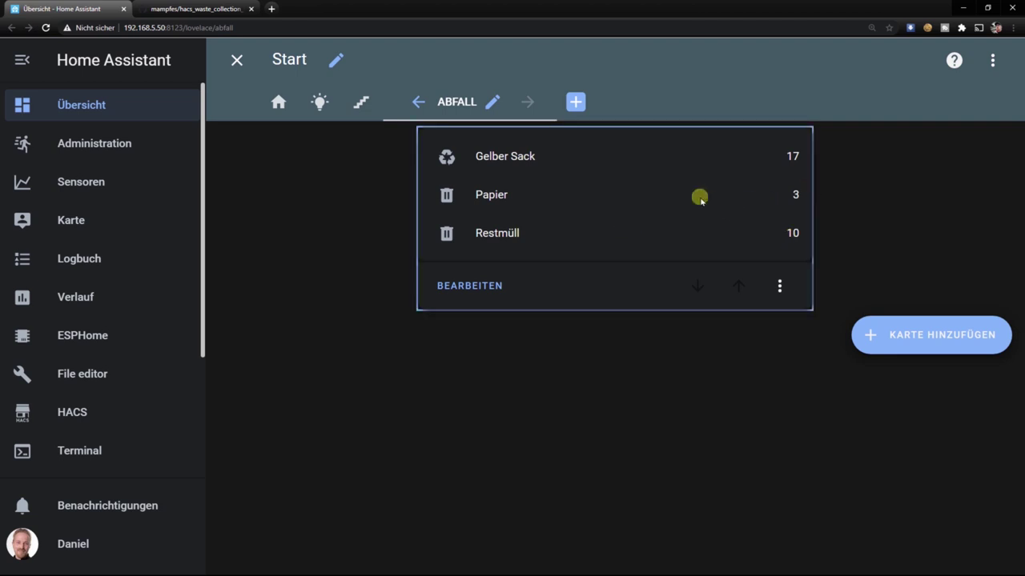
Open the entity customizations in the settings and select sensor.abfallgelbersack for editing.
{"action": "scroll", "coordinate": [142, 297], "scroll_direction": "down", "scroll_amount": 2}
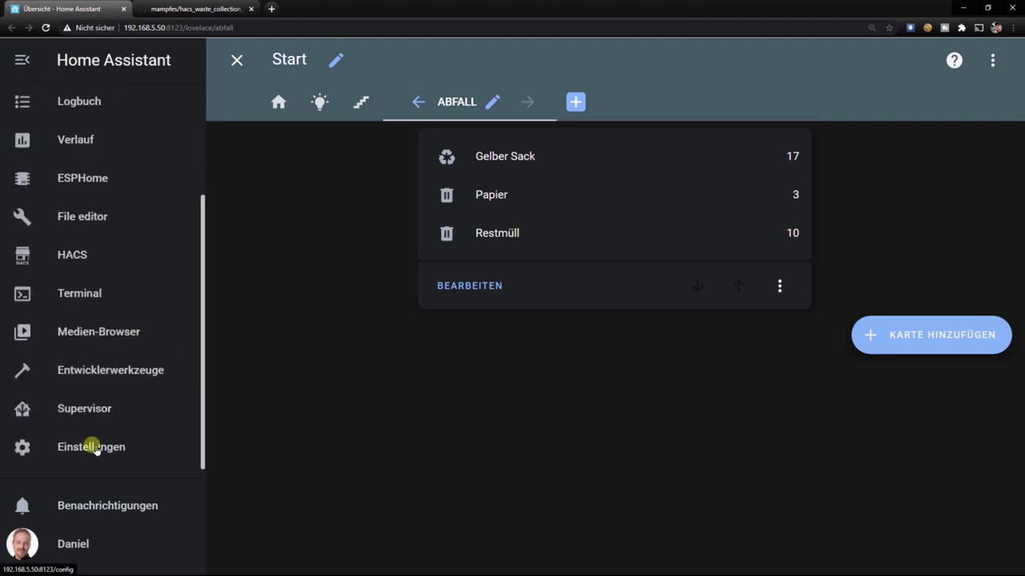
{"action": "left_click", "coordinate": [94, 450]}
{"action": "scroll", "coordinate": [478, 421], "scroll_direction": "down", "scroll_amount": 10}
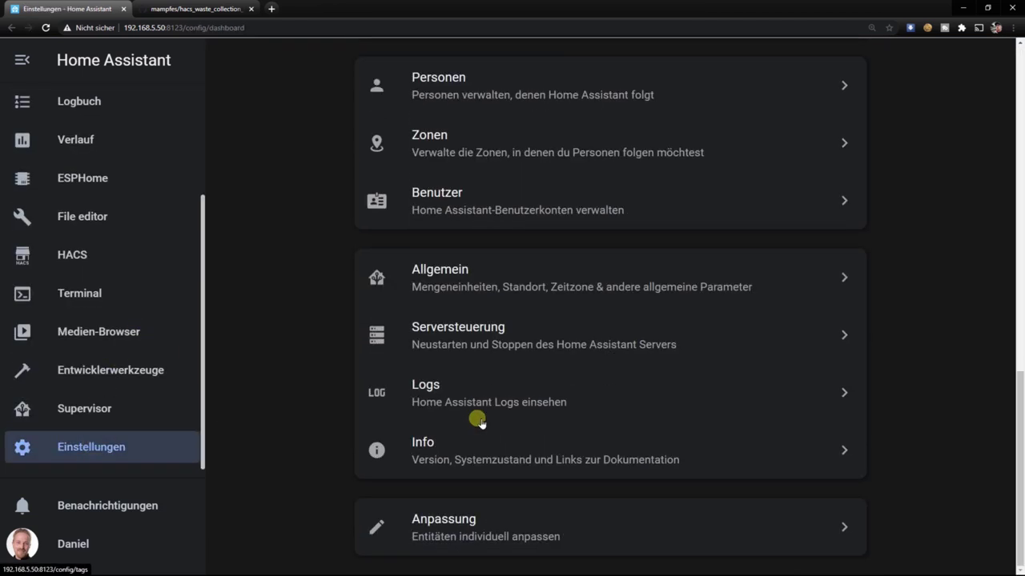
{"action": "left_click", "coordinate": [460, 521]}
{"action": "left_click", "coordinate": [411, 285]}
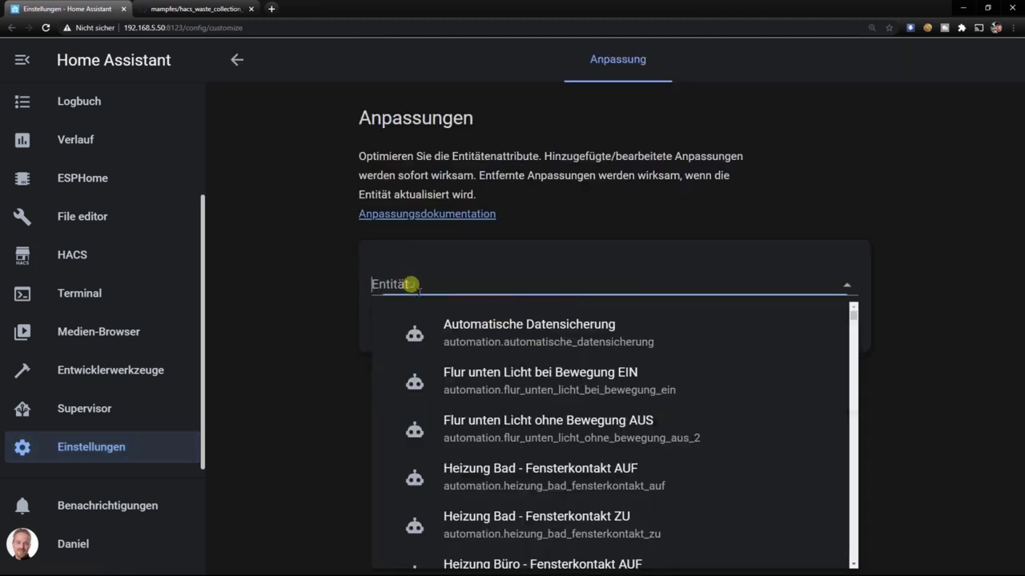
{"action": "type", "text": "abfa"}
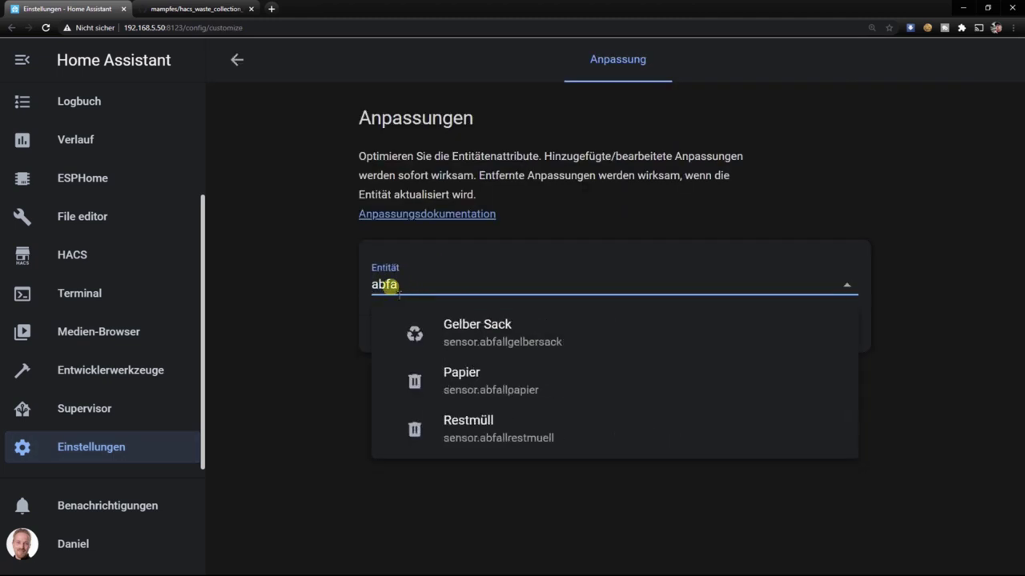
{"action": "left_click", "coordinate": [469, 327]}
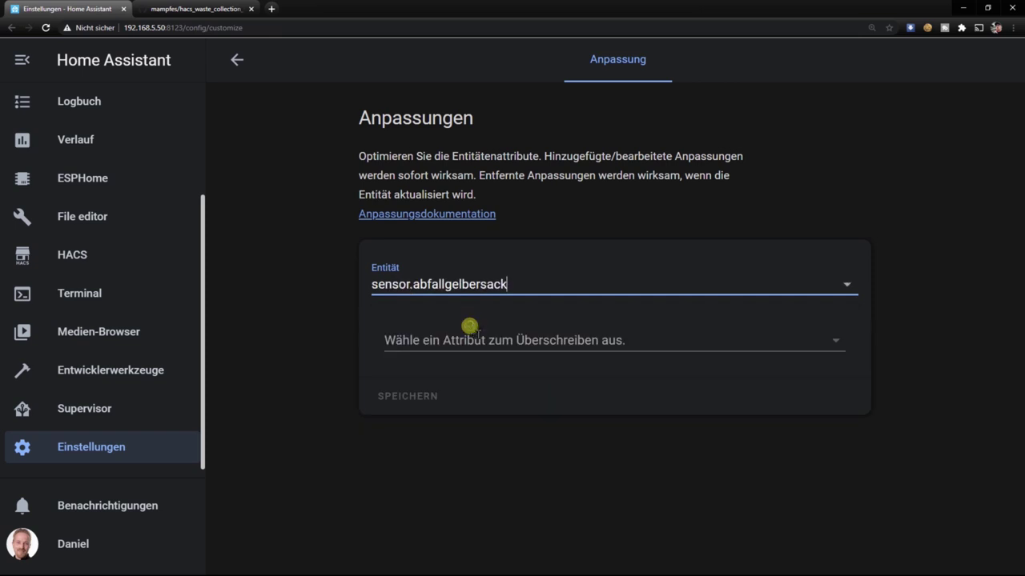
Set the unit of measurement of sensor.abfallgelbersack to Tage and save the customization.
{"action": "scroll", "coordinate": [474, 364], "scroll_direction": "down", "scroll_amount": 1}
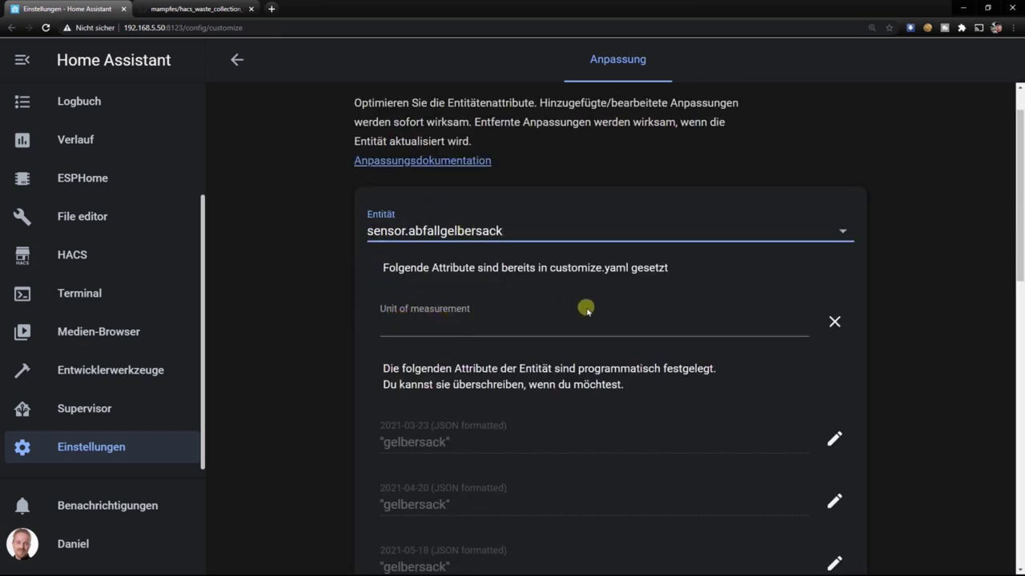
{"action": "scroll", "coordinate": [586, 304], "scroll_direction": "down", "scroll_amount": 8}
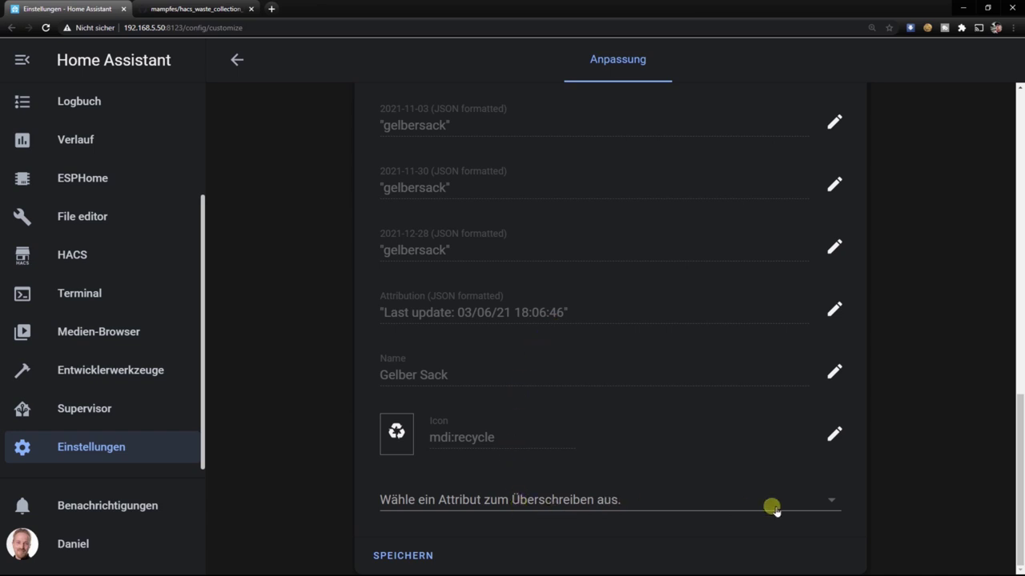
{"action": "left_click", "coordinate": [829, 499]}
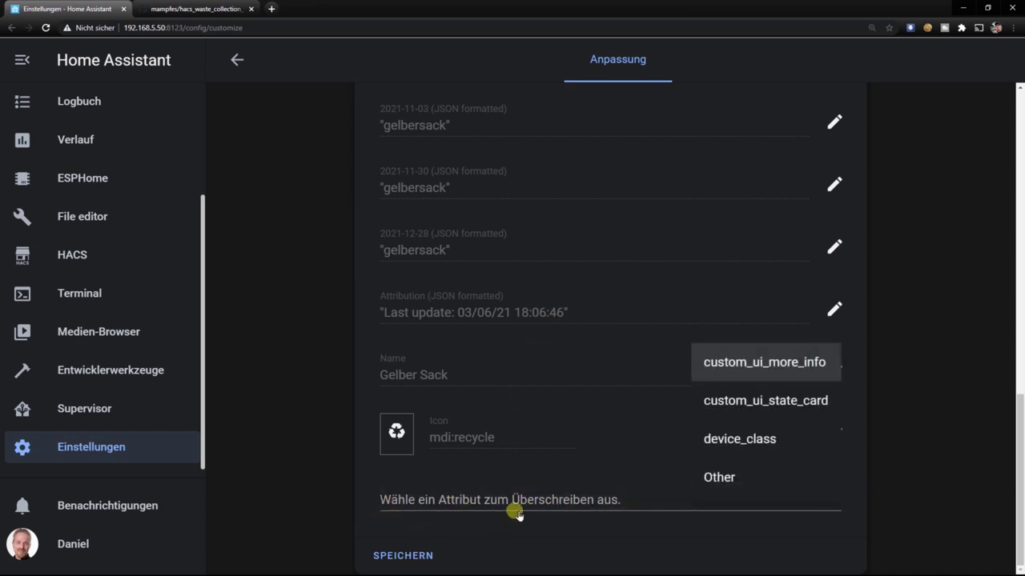
{"action": "left_click", "coordinate": [718, 477]}
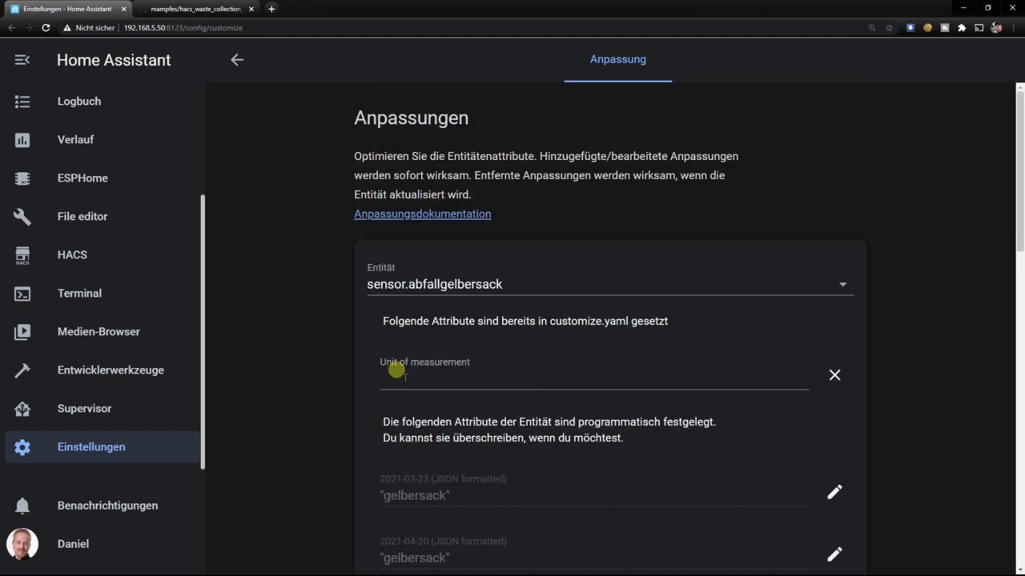
{"action": "left_click", "coordinate": [433, 381]}
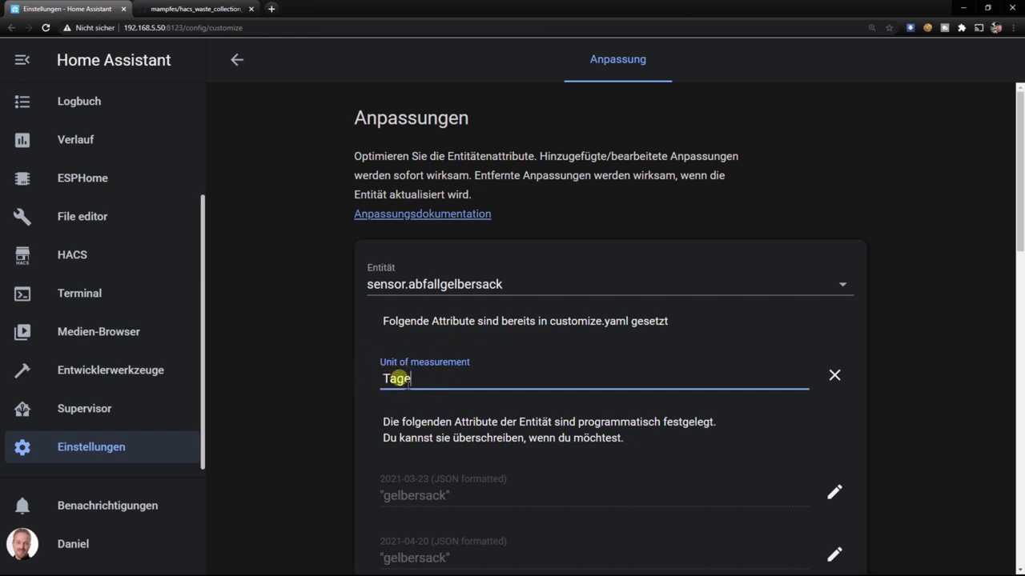
{"action": "scroll", "coordinate": [396, 380], "scroll_direction": "down", "scroll_amount": 10}
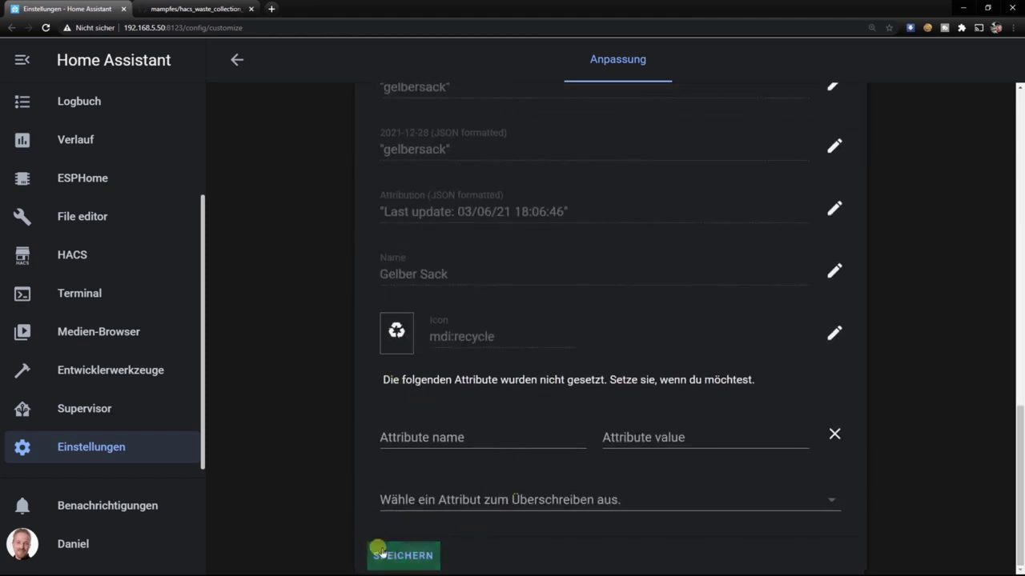
Select sensor.abfallpapier for customization, add the unit_of_measurement attribute with the value Tage, and save it.
{"action": "scroll", "coordinate": [458, 508], "scroll_direction": "up", "scroll_amount": 10}
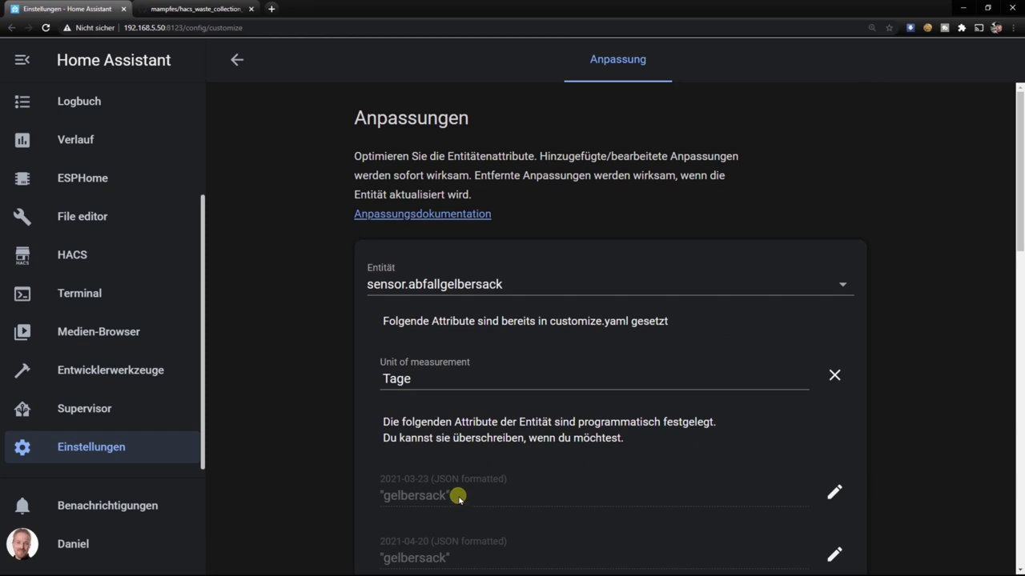
{"action": "left_click_drag", "start_coordinate": [524, 285], "coordinate": [403, 286]}
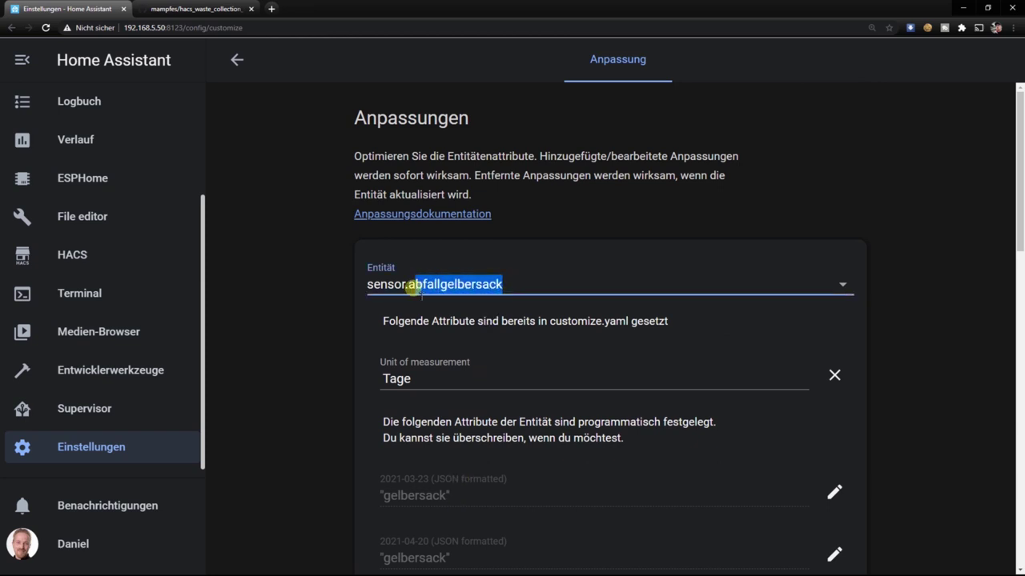
{"action": "type", "text": ".abf"}
{"action": "left_click", "coordinate": [512, 378]}
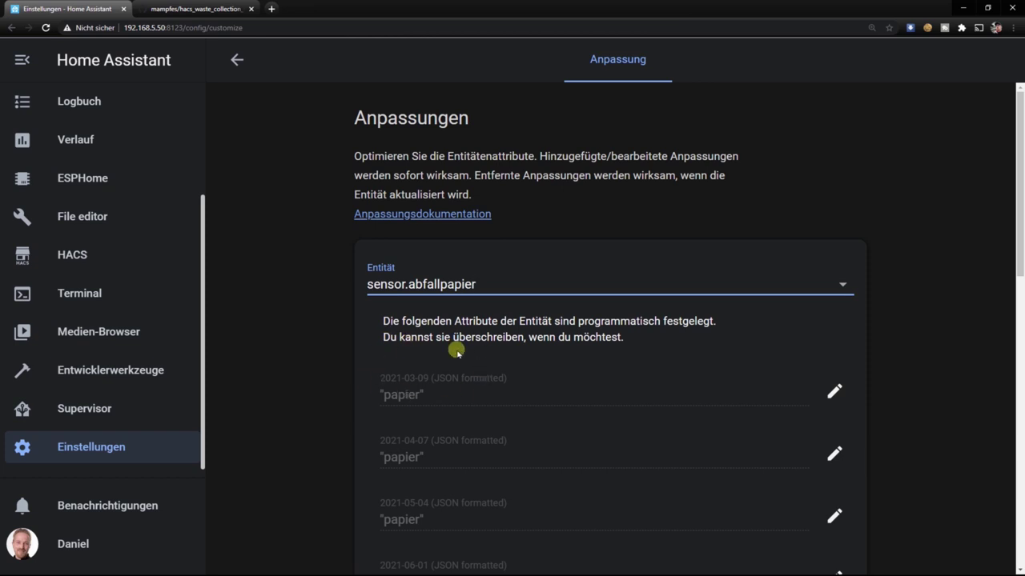
{"action": "scroll", "coordinate": [451, 385], "scroll_direction": "down", "scroll_amount": 10}
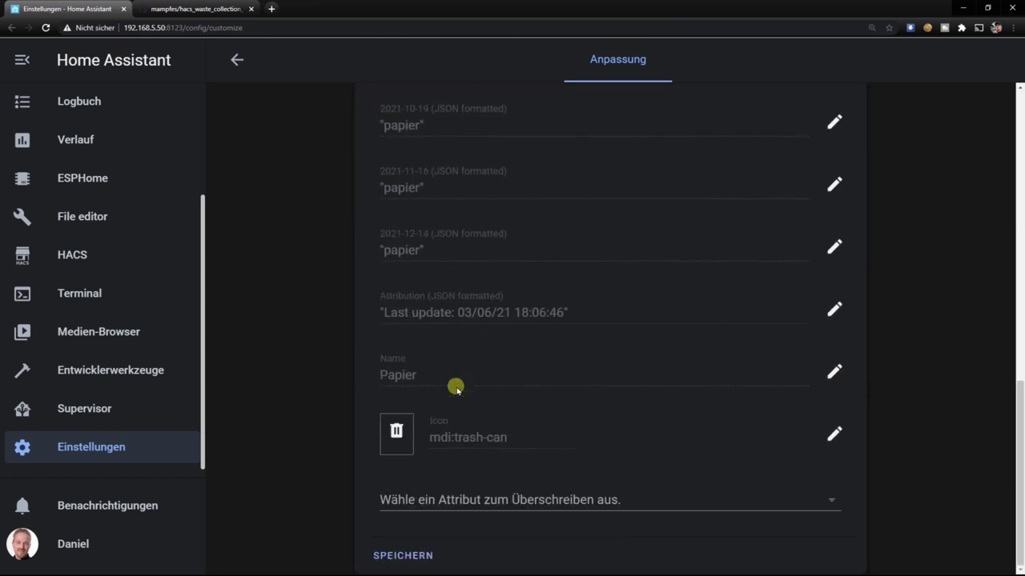
{"action": "left_click", "coordinate": [552, 499]}
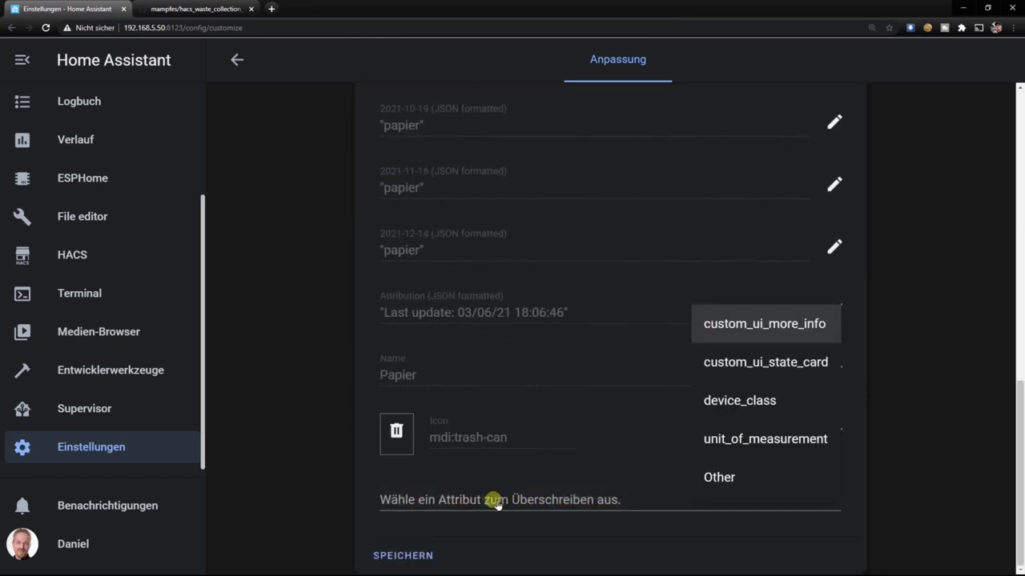
{"action": "left_click", "coordinate": [746, 440]}
{"action": "type", "text": "Ta"}
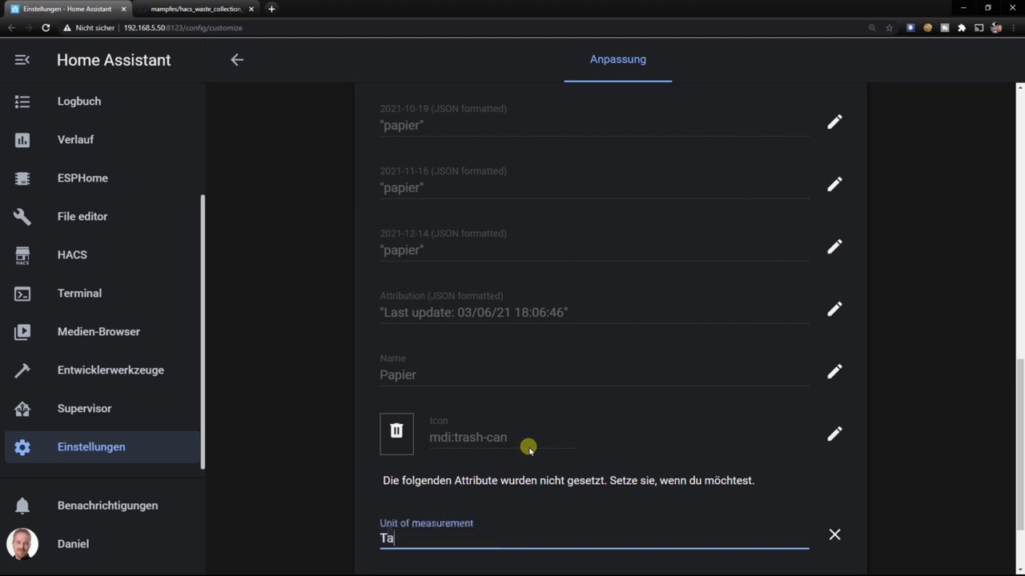
{"action": "type", "text": "ge"}
{"action": "scroll", "coordinate": [531, 448], "scroll_direction": "down", "scroll_amount": 2}
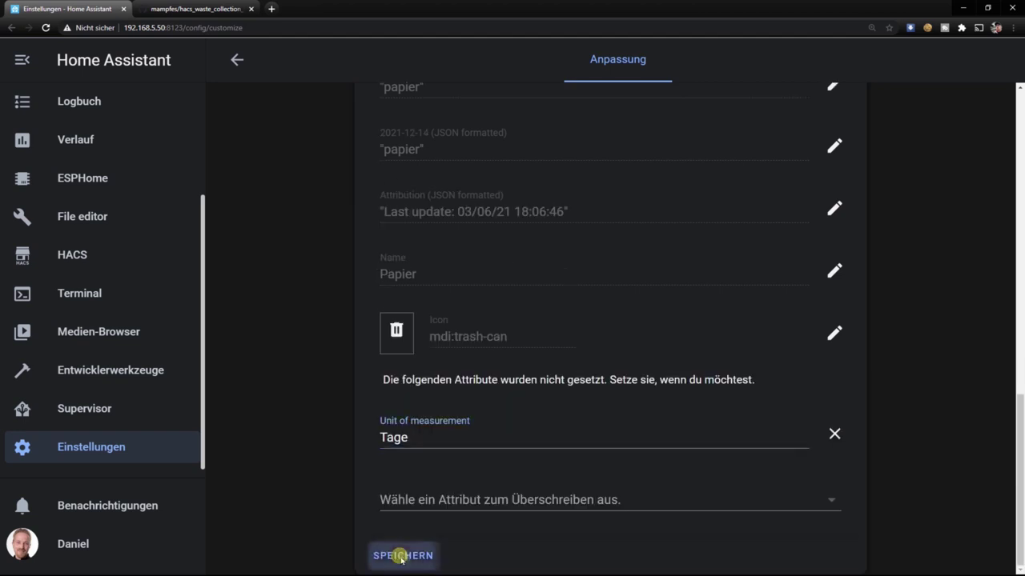
{"action": "left_click", "coordinate": [428, 541]}
Select sensor.abfallrestmuell for customization, add the unit_of_measurement attribute with the value Tage, and save it.
{"action": "scroll", "coordinate": [457, 504], "scroll_direction": "up", "scroll_amount": 8}
{"action": "left_click_drag", "start_coordinate": [484, 285], "coordinate": [418, 294]}
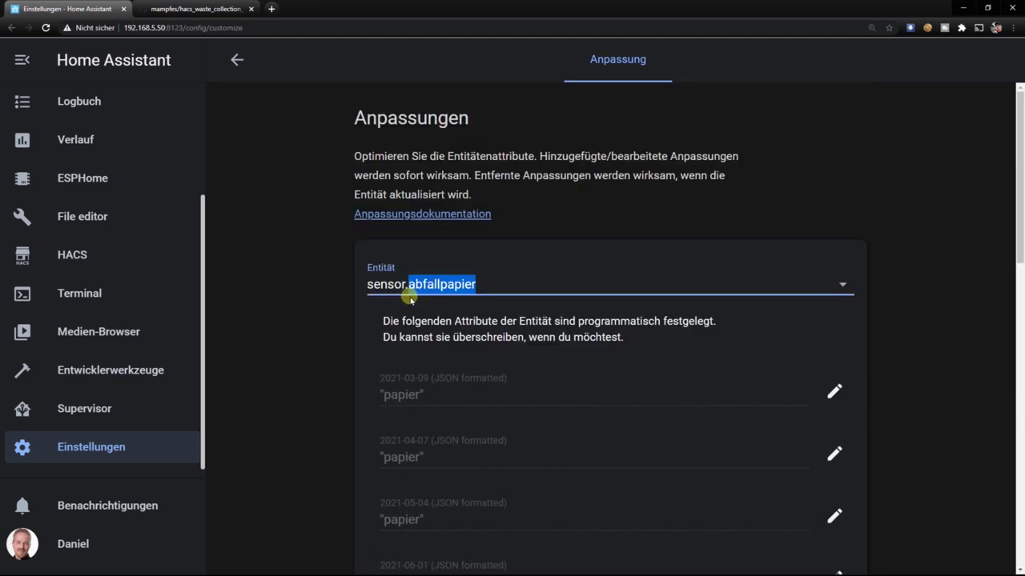
{"action": "type", "text": "a"}
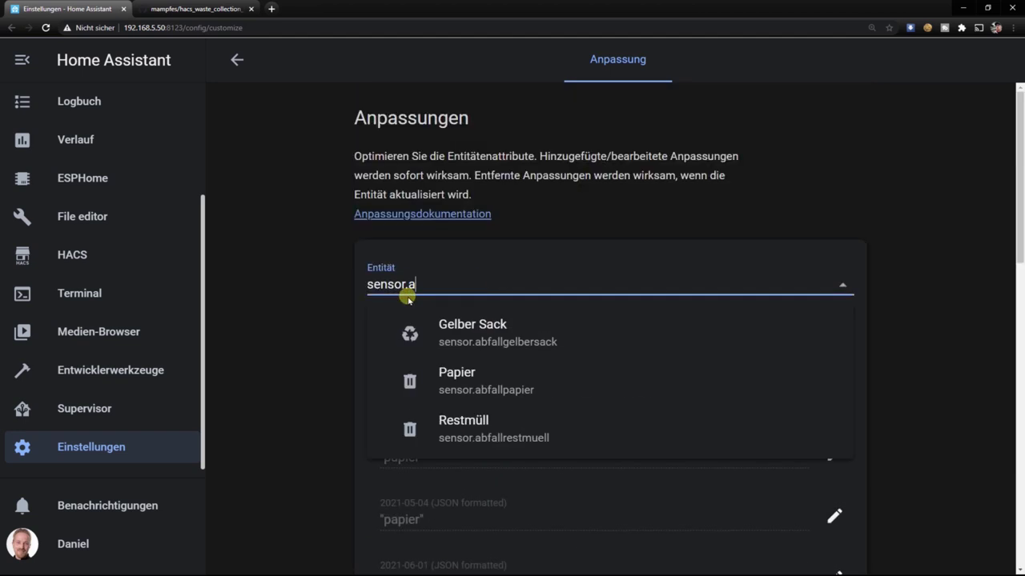
{"action": "left_click", "coordinate": [474, 436]}
{"action": "scroll", "coordinate": [480, 428], "scroll_direction": "down", "scroll_amount": 10}
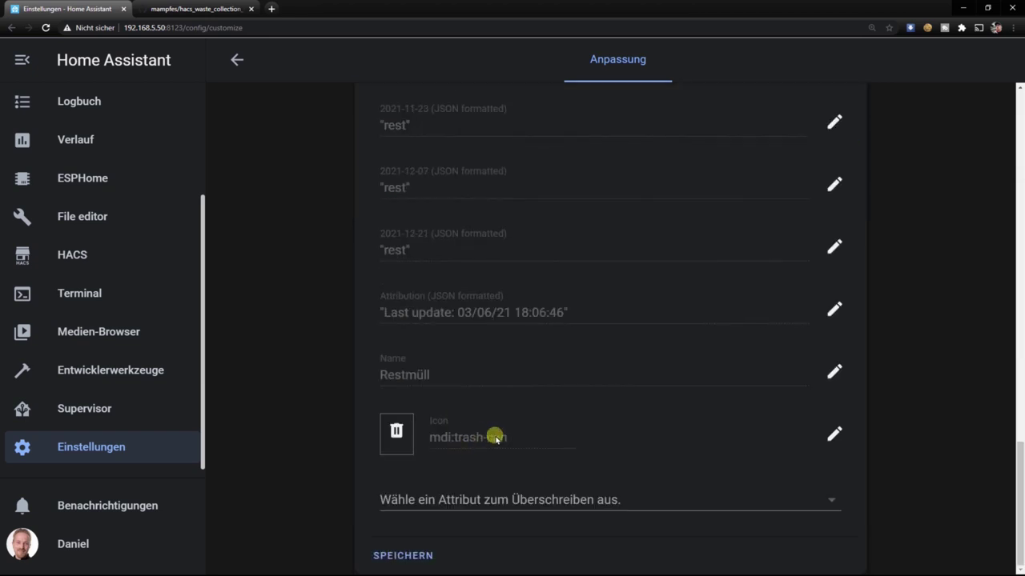
{"action": "left_click", "coordinate": [460, 500]}
{"action": "left_click", "coordinate": [762, 439]}
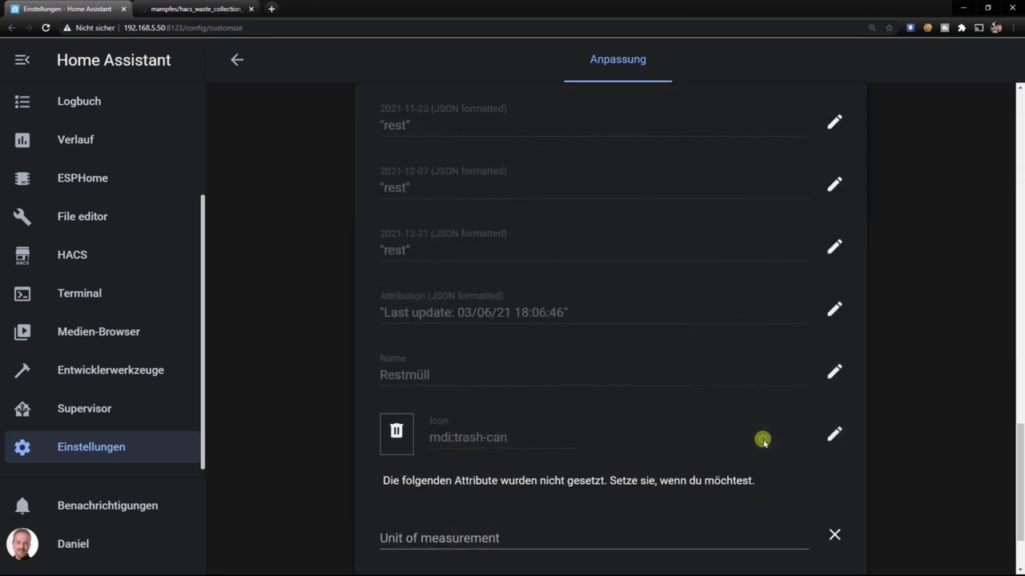
{"action": "left_click", "coordinate": [410, 539]}
{"action": "type", "text": "Tage"}
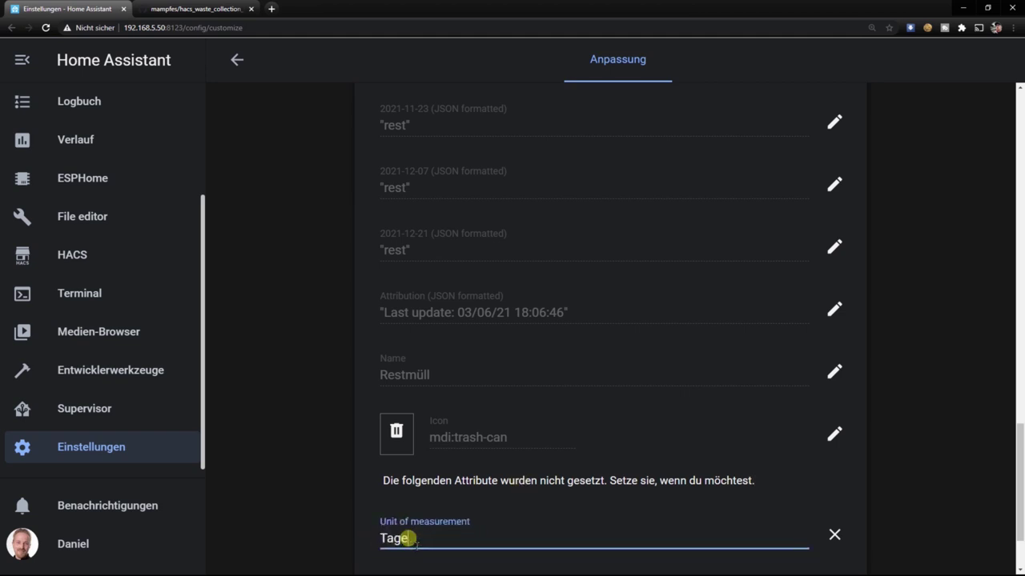
{"action": "scroll", "coordinate": [408, 544], "scroll_direction": "down", "scroll_amount": 1}
{"action": "left_click", "coordinate": [403, 555]}
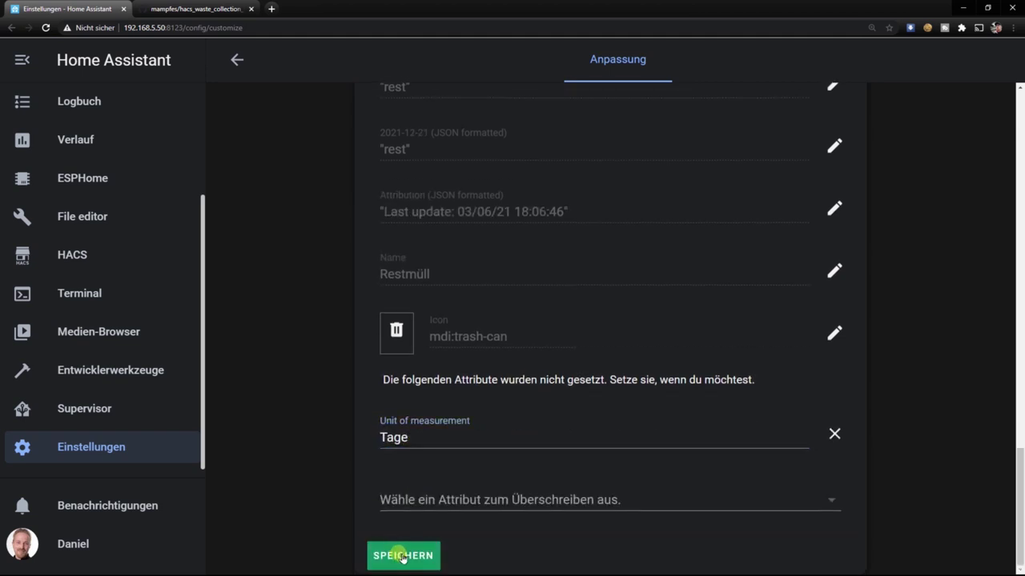
Open the Abfall view of the overview dashboard to check the units shown for the waste sensors.
{"action": "scroll", "coordinate": [161, 320], "scroll_direction": "up", "scroll_amount": 3}
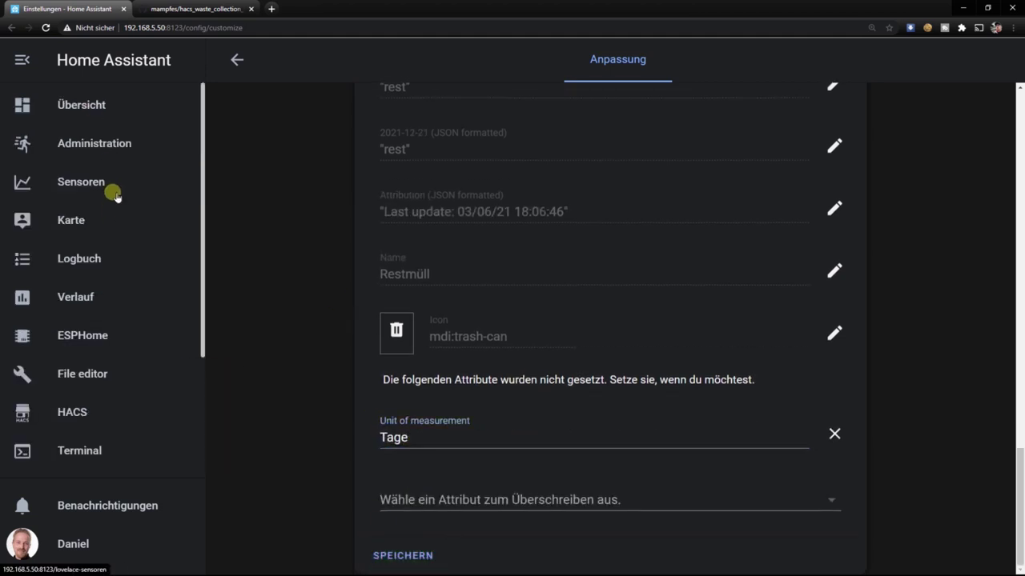
{"action": "left_click", "coordinate": [94, 111]}
{"action": "left_click", "coordinate": [542, 99]}
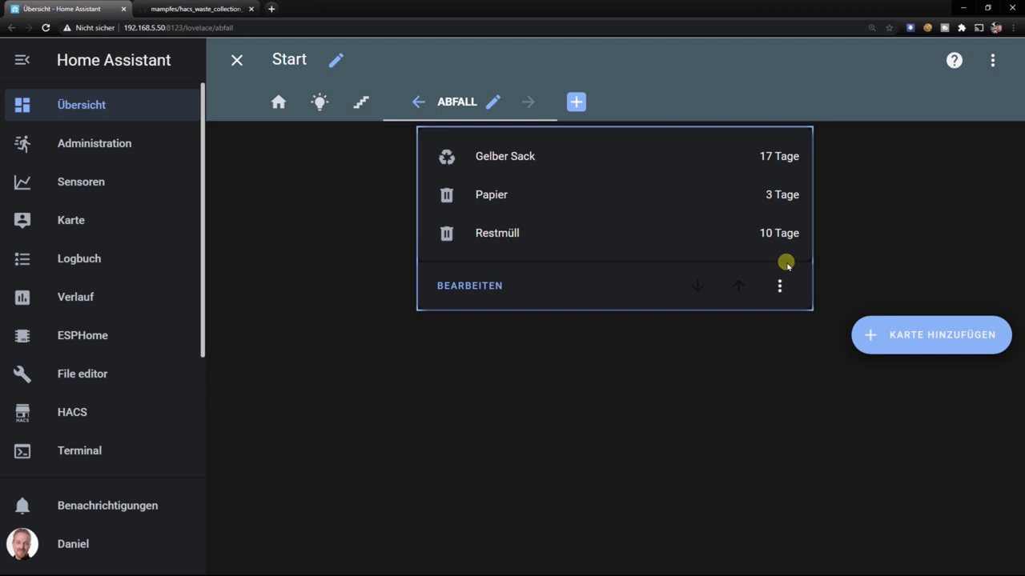
In /config/sensors.yaml, duplicate the AbfallPapier waste_collection_schedule sensor block at the end of the Abfall section.
{"action": "left_click", "coordinate": [83, 376]}
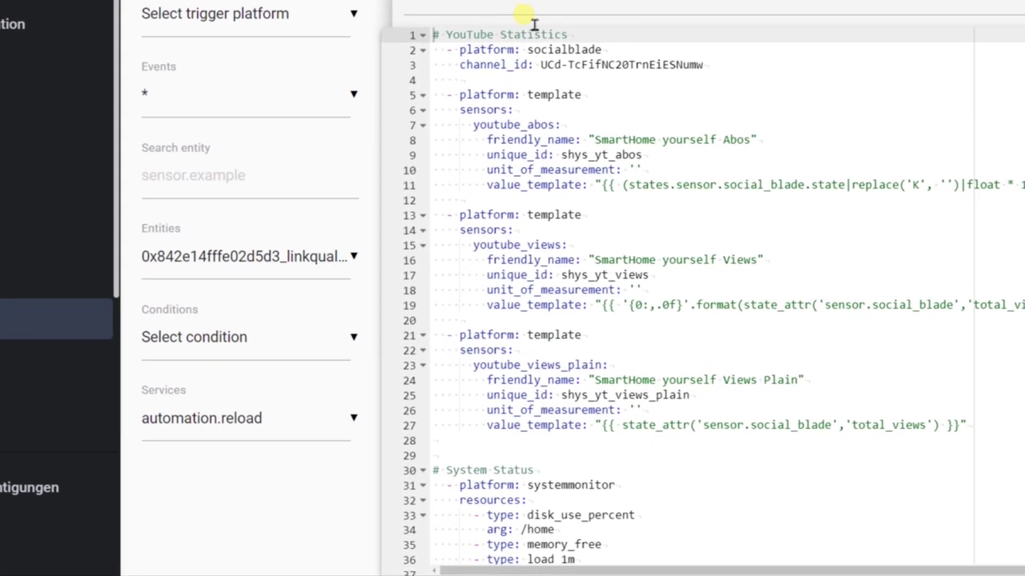
{"action": "scroll", "coordinate": [579, 357], "scroll_direction": "down", "scroll_amount": 2}
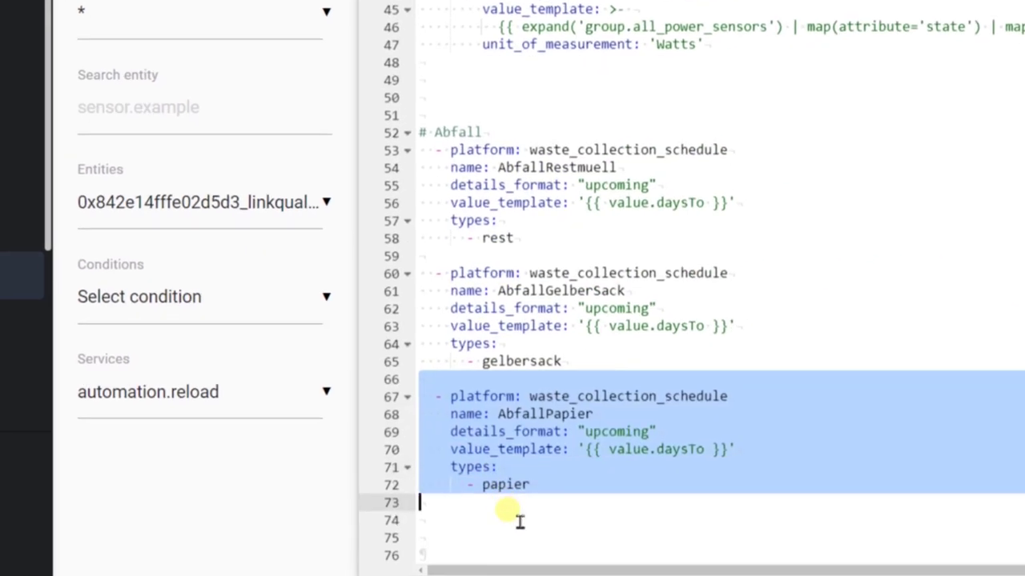
{"action": "key", "text": "Right"}
{"action": "type", "text": "- platform: waste_collection_schedule     name: AbfallPapier     details_format: \"upcoming\"     value_template: '{{ value.daysTo }}'     types:       - papier"}
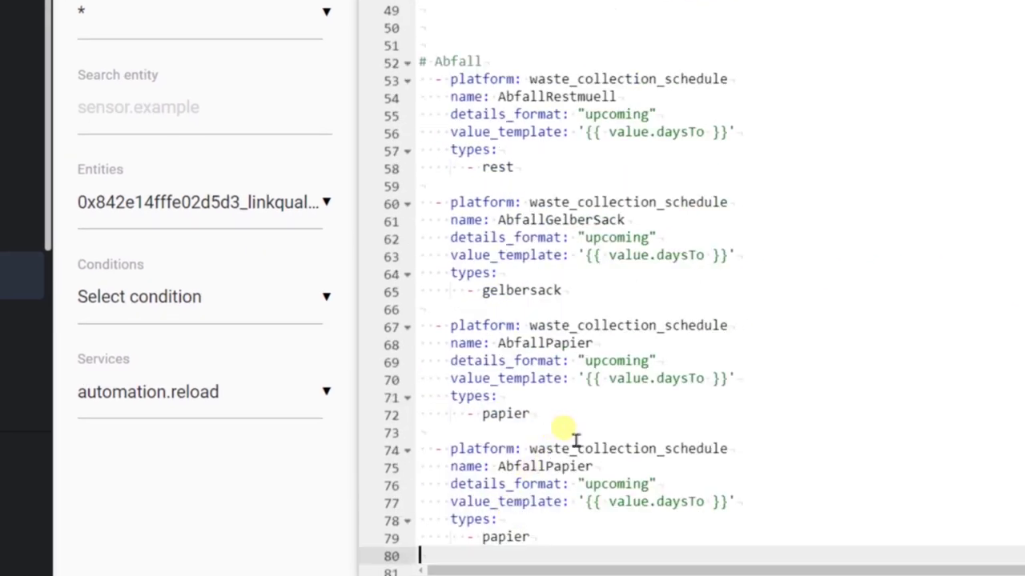
Rename the duplicated sensor to AbfallNaechster, remove its types entry with papier, and save sensors.yaml.
{"action": "left_click_drag", "start_coordinate": [545, 468], "coordinate": [596, 467]}
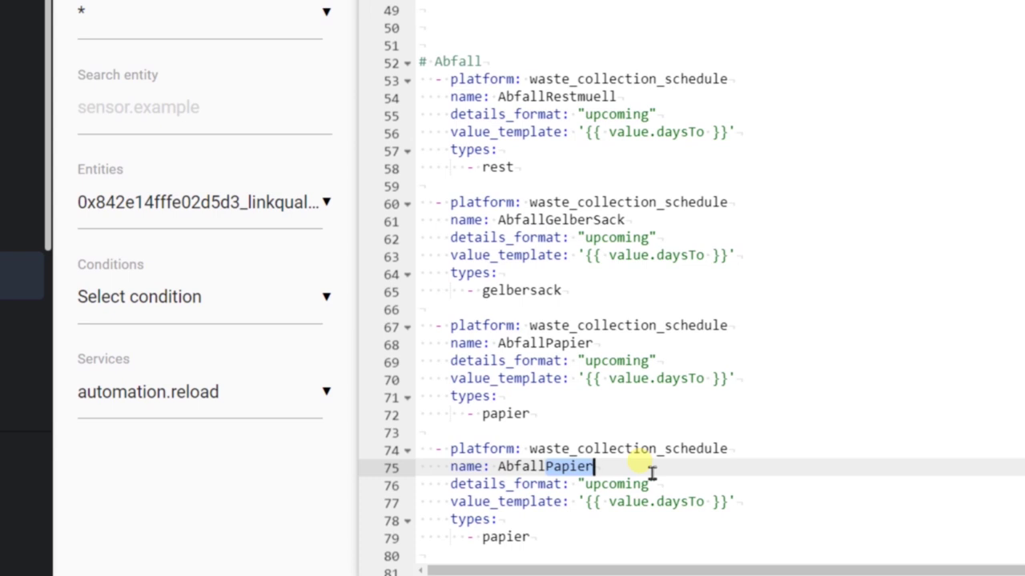
{"action": "type", "text": "Naechst"}
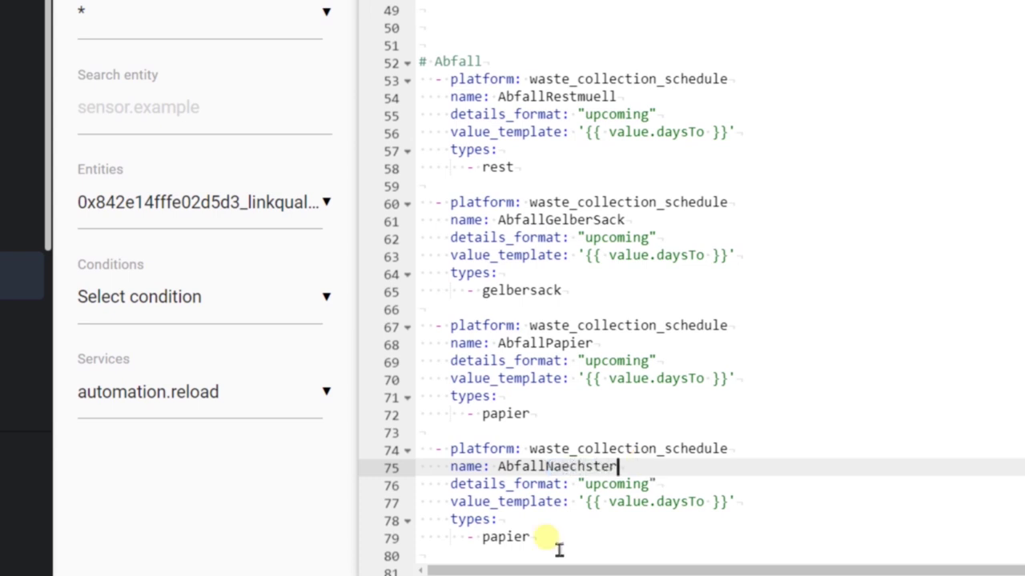
{"action": "left_click_drag", "start_coordinate": [544, 536], "coordinate": [426, 521]}
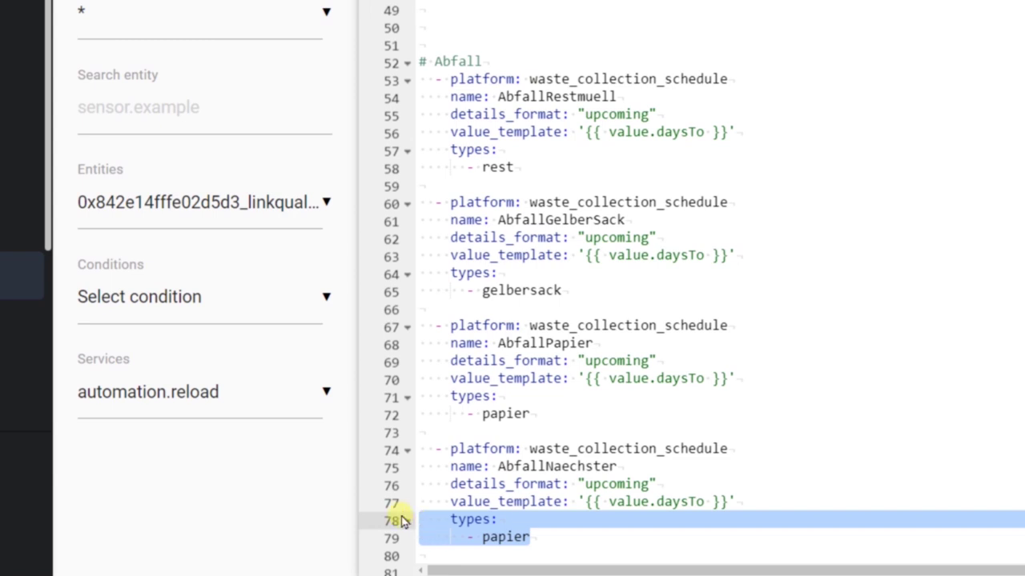
{"action": "key", "text": "BackSpace"}
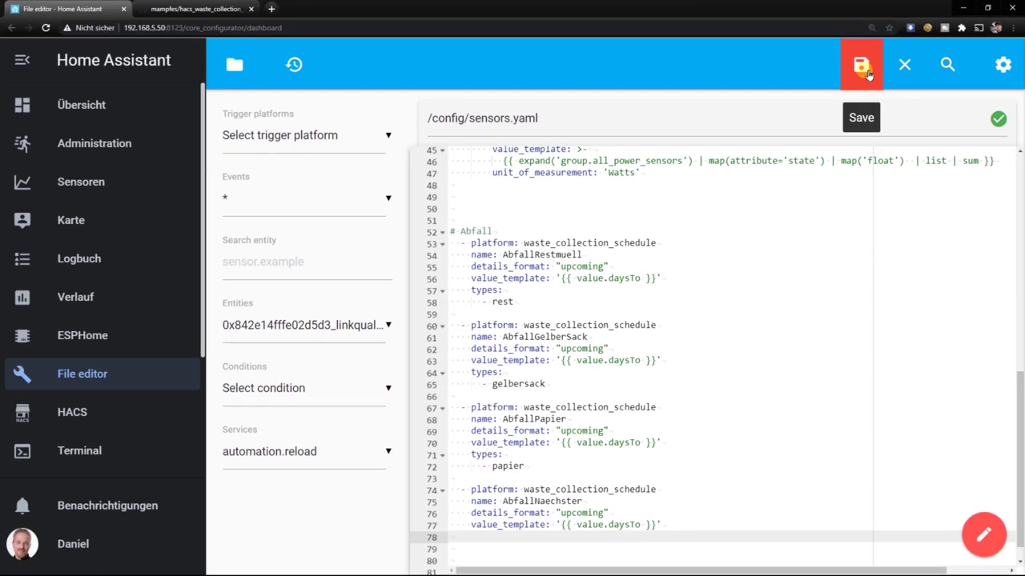
{"action": "left_click", "coordinate": [864, 59]}
Check the configuration in the server controls and restart Home Assistant.
{"action": "scroll", "coordinate": [48, 433], "scroll_direction": "down", "scroll_amount": 2}
{"action": "left_click", "coordinate": [46, 442]}
{"action": "scroll", "coordinate": [470, 440], "scroll_direction": "down", "scroll_amount": 7}
{"action": "left_click", "coordinate": [473, 378]}
{"action": "left_click", "coordinate": [576, 314]}
{"action": "left_click", "coordinate": [400, 489]}
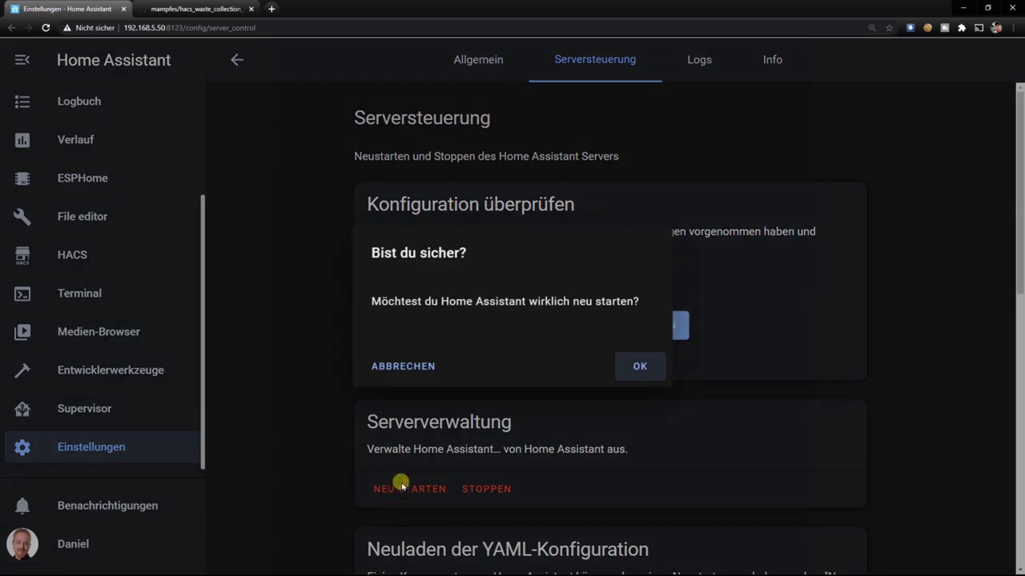
{"action": "left_click", "coordinate": [640, 366]}
Add sensor.abfallnaechster to the entities card in the dashboard's Abfall view and save the card.
{"action": "scroll", "coordinate": [120, 184], "scroll_direction": "up", "scroll_amount": 2}
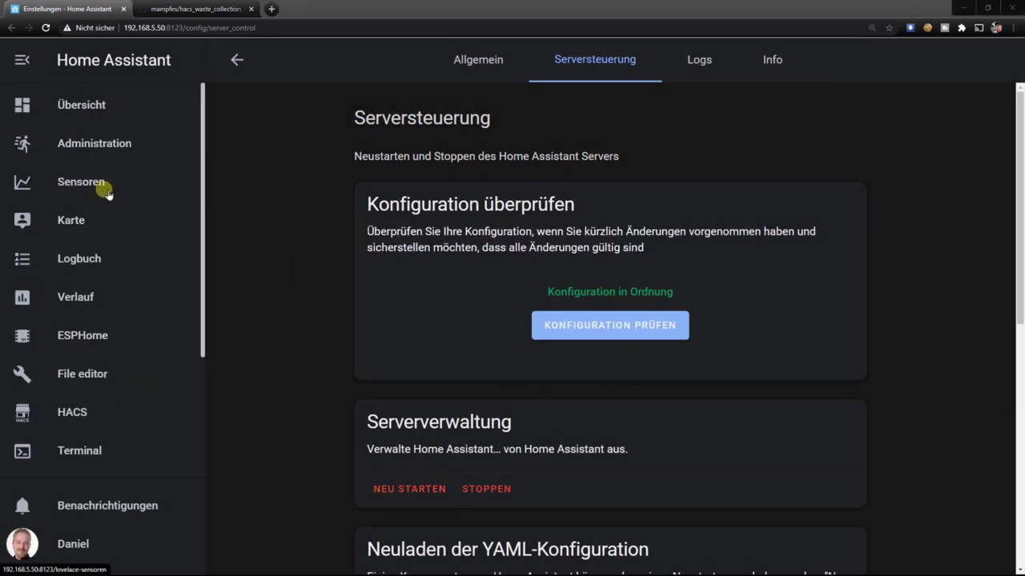
{"action": "left_click", "coordinate": [87, 109]}
{"action": "left_click", "coordinate": [534, 105]}
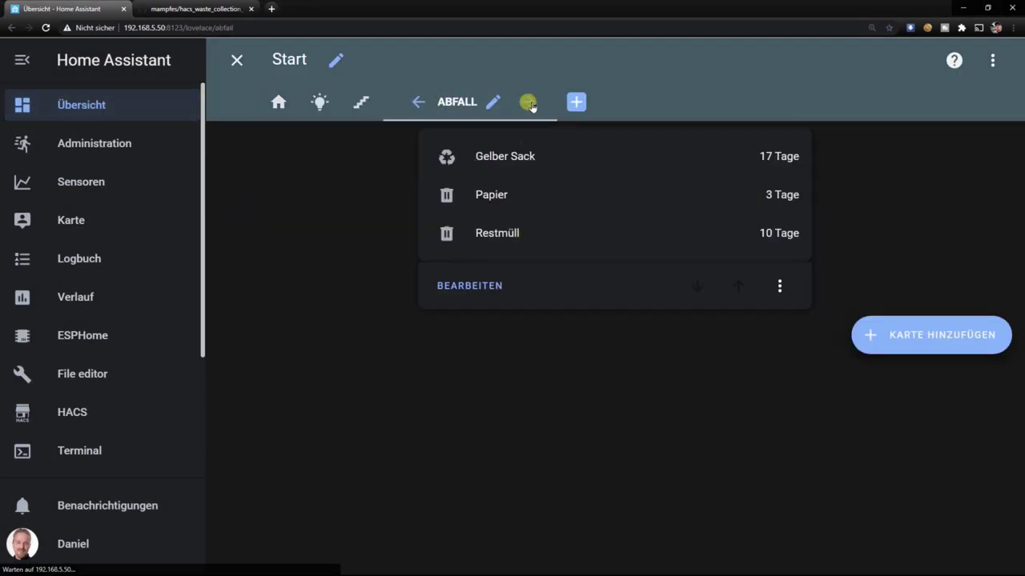
{"action": "left_click", "coordinate": [476, 293]}
{"action": "scroll", "coordinate": [278, 410], "scroll_direction": "down", "scroll_amount": 2}
{"action": "left_click", "coordinate": [231, 464]}
{"action": "type", "text": "ab"}
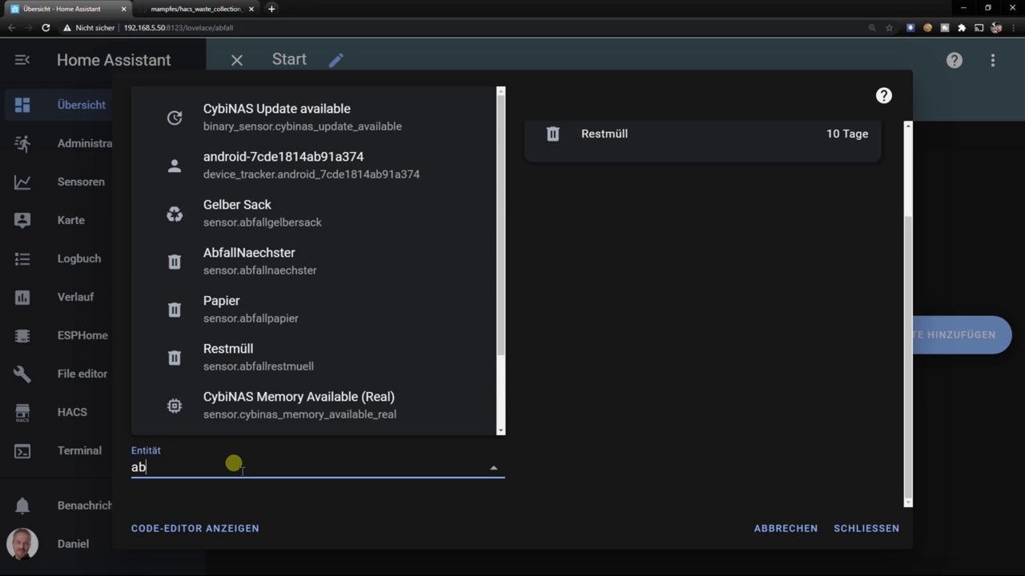
{"action": "type", "text": "fa"}
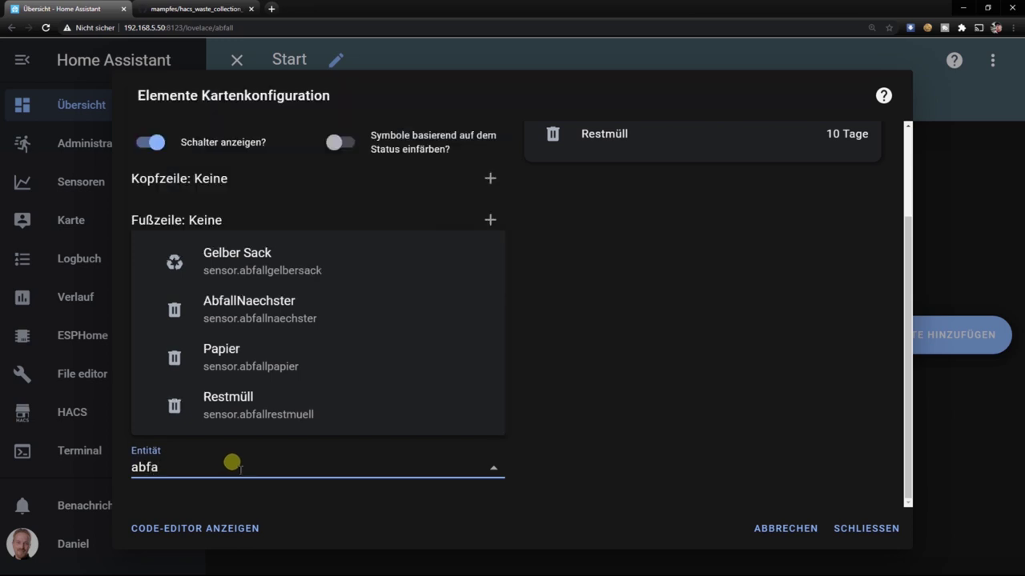
{"action": "left_click", "coordinate": [234, 302]}
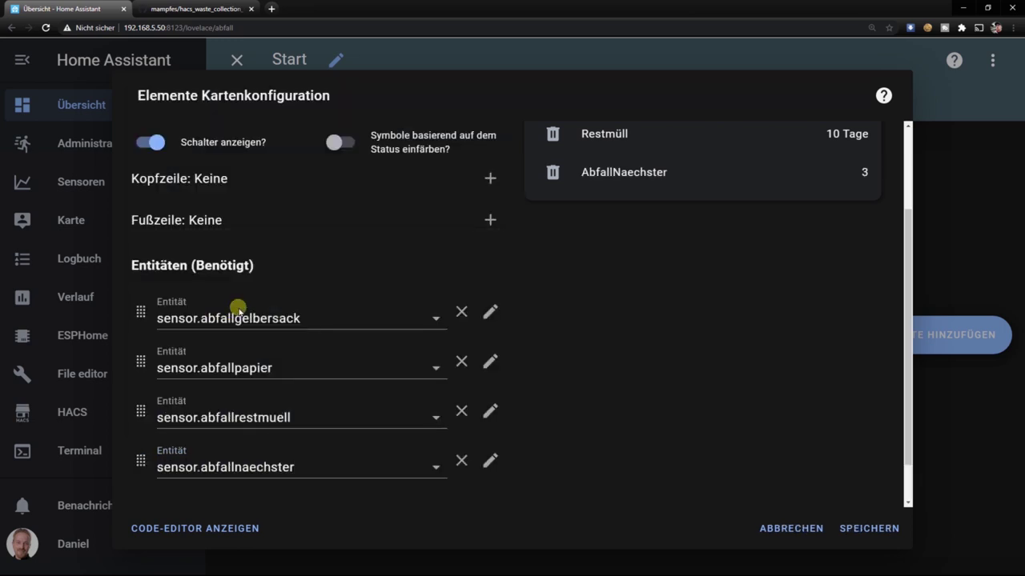
{"action": "left_click", "coordinate": [853, 527]}
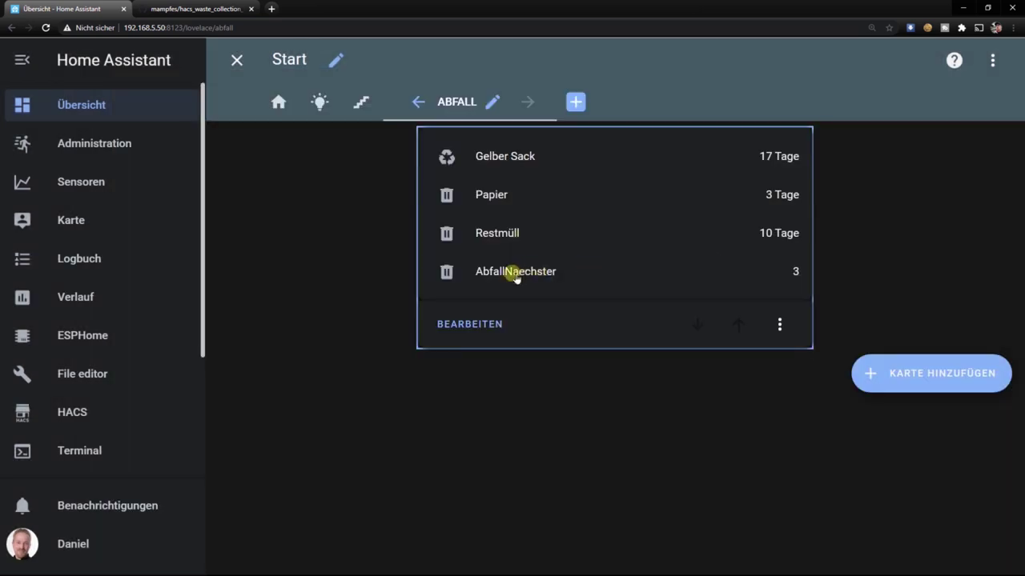
Rename the AbfallNaechster entity to Nächster Abfall in its entity settings and apply the update.
{"action": "left_click", "coordinate": [510, 275]}
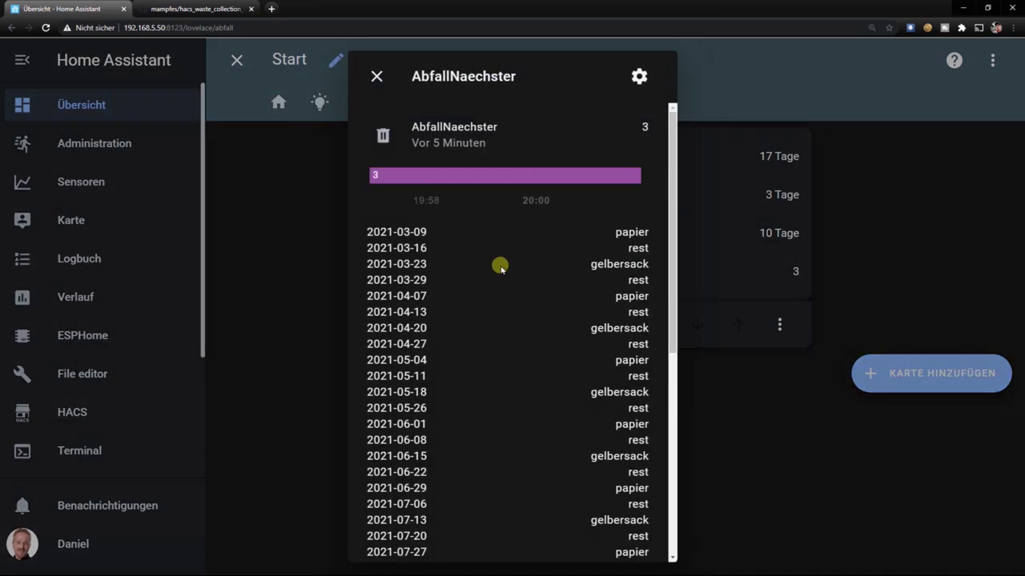
{"action": "left_click", "coordinate": [638, 73]}
{"action": "double_click", "coordinate": [344, 223]}
{"action": "type", "text": "Näch"}
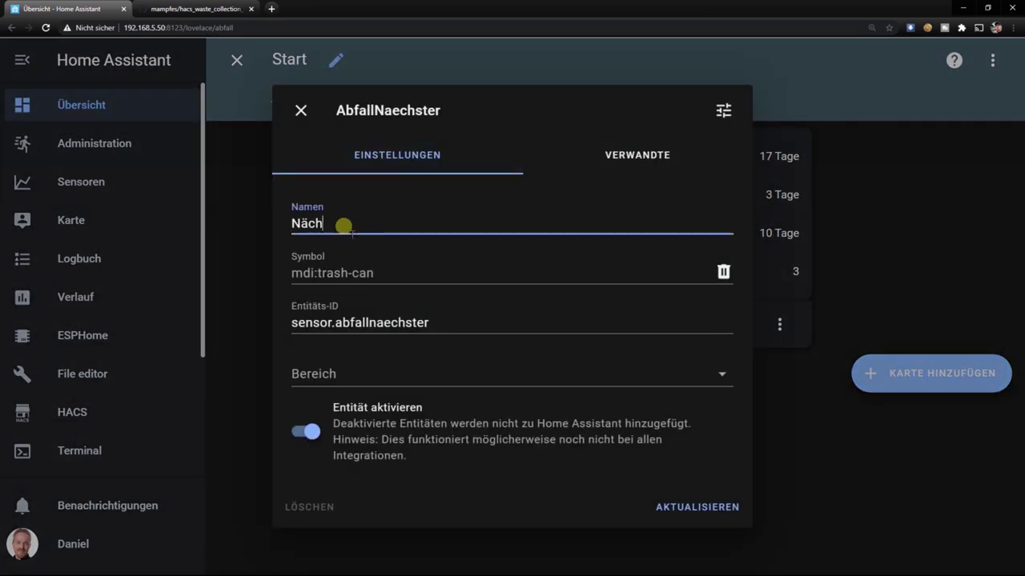
{"action": "type", "text": "ster Abfall"}
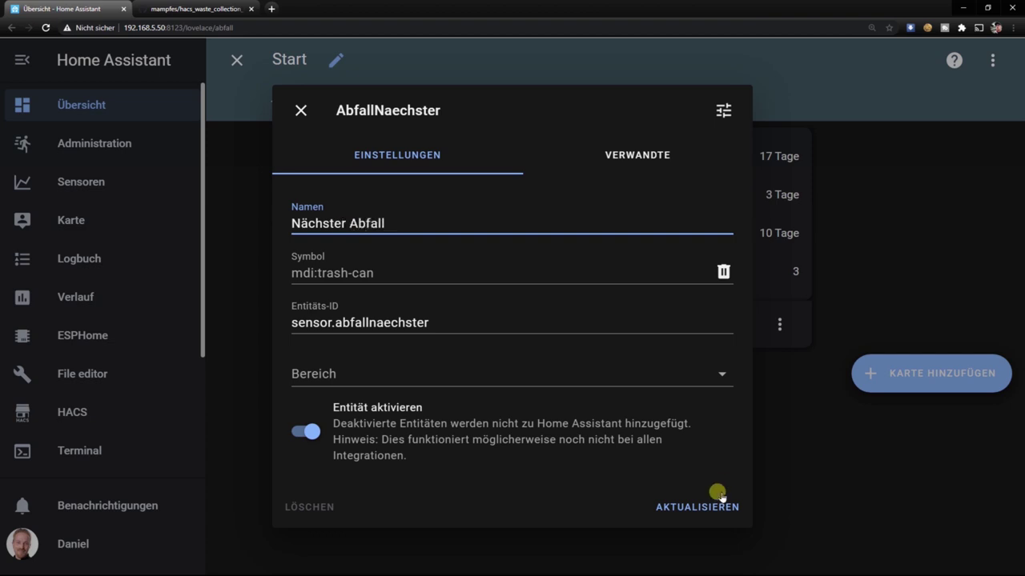
{"action": "left_click", "coordinate": [705, 504]}
Open the entity customizations (Anpassungen) in the settings and load the Nächster Abfall sensor.
{"action": "scroll", "coordinate": [125, 480], "scroll_direction": "down", "scroll_amount": 3}
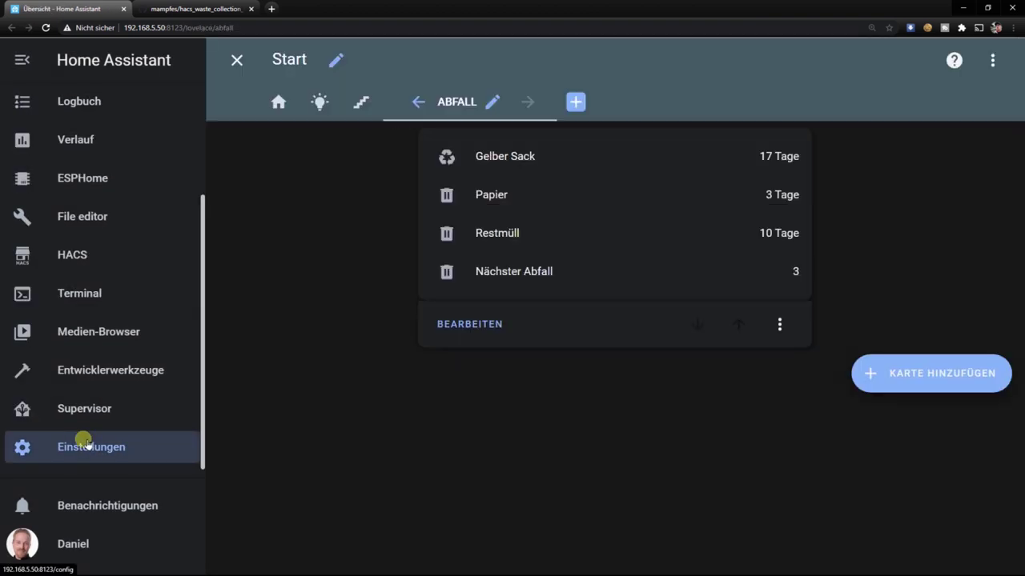
{"action": "left_click", "coordinate": [86, 447]}
{"action": "scroll", "coordinate": [547, 429], "scroll_direction": "down", "scroll_amount": 5}
{"action": "scroll", "coordinate": [547, 429], "scroll_direction": "down", "scroll_amount": 1}
{"action": "left_click", "coordinate": [435, 528]}
{"action": "left_click", "coordinate": [446, 286]}
{"action": "type", "text": "abfa"}
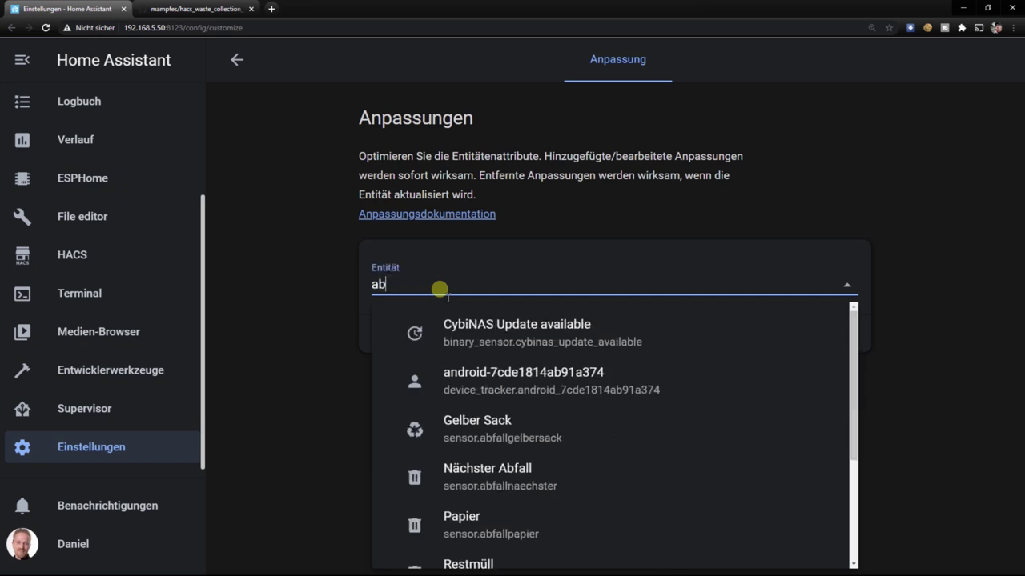
{"action": "left_click", "coordinate": [480, 381]}
Override the Nächster Abfall sensor's unit of measurement with Tage and save the customization.
{"action": "scroll", "coordinate": [753, 485], "scroll_direction": "down", "scroll_amount": 10}
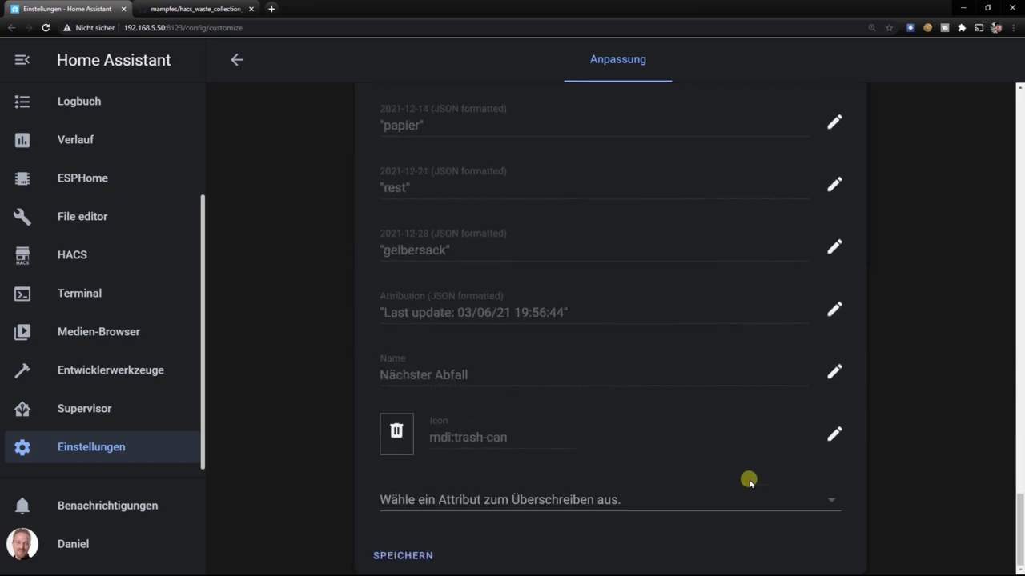
{"action": "left_click", "coordinate": [791, 501]}
{"action": "left_click", "coordinate": [755, 435]}
{"action": "left_click", "coordinate": [469, 537]}
{"action": "type", "text": "Tage"}
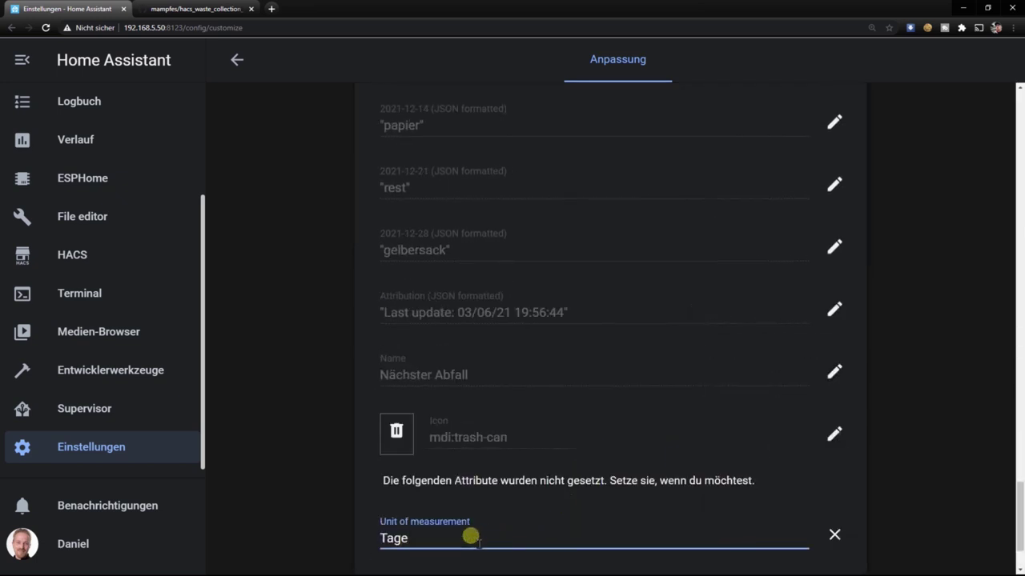
{"action": "left_click", "coordinate": [404, 554]}
{"action": "scroll", "coordinate": [64, 133], "scroll_direction": "up", "scroll_amount": 5}
Move Nächster Abfall to the first position in the Abfall view's entities card and save the card.
{"action": "left_click", "coordinate": [76, 106]}
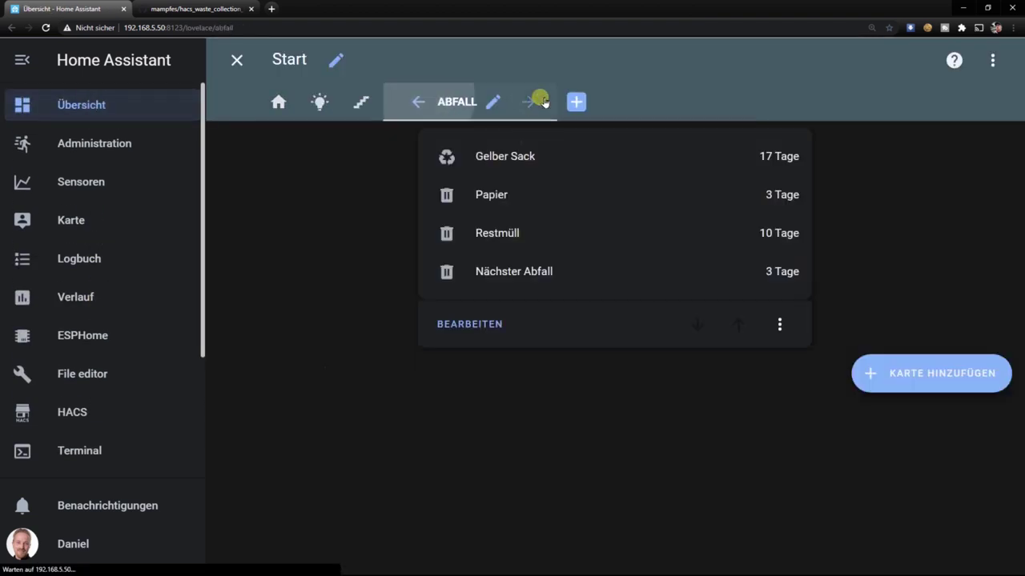
{"action": "left_click", "coordinate": [481, 324]}
{"action": "scroll", "coordinate": [168, 384], "scroll_direction": "down", "scroll_amount": 3}
{"action": "left_click_drag", "start_coordinate": [140, 422], "coordinate": [137, 273]}
{"action": "left_click", "coordinate": [841, 527]}
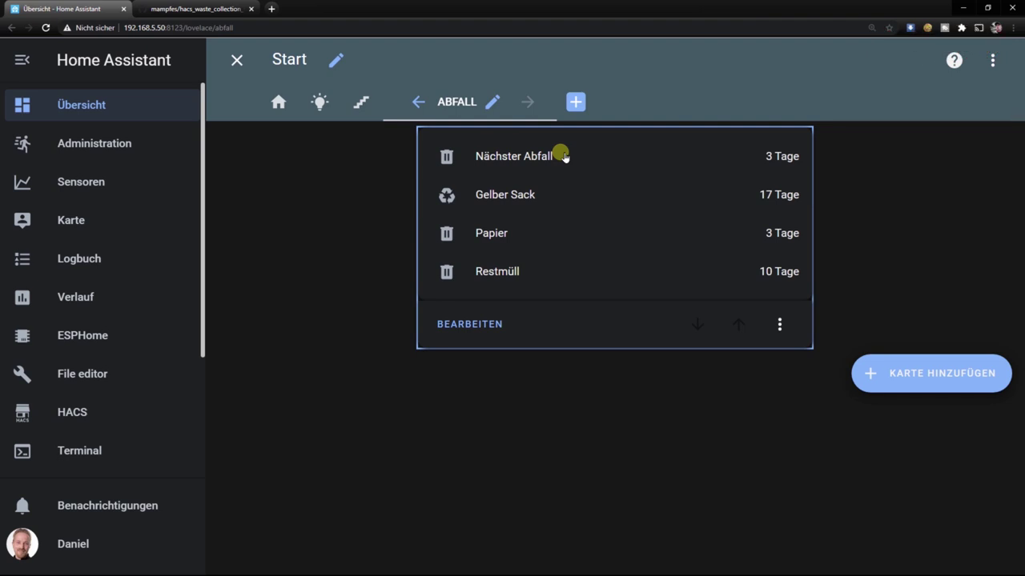
Add a Markdown card to the Abfall view and clear its sample content.
{"action": "left_click", "coordinate": [921, 376]}
{"action": "left_click", "coordinate": [282, 165]}
{"action": "type", "text": "mark"}
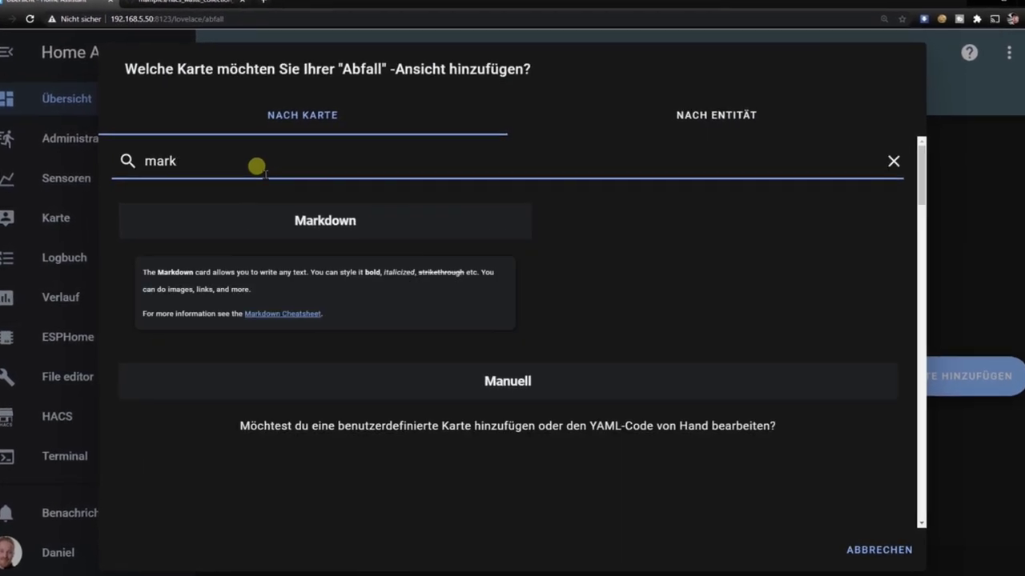
{"action": "left_click", "coordinate": [270, 308]}
{"action": "left_click_drag", "start_coordinate": [236, 297], "coordinate": [8, 213]}
{"action": "key", "text": "BackSpace"}
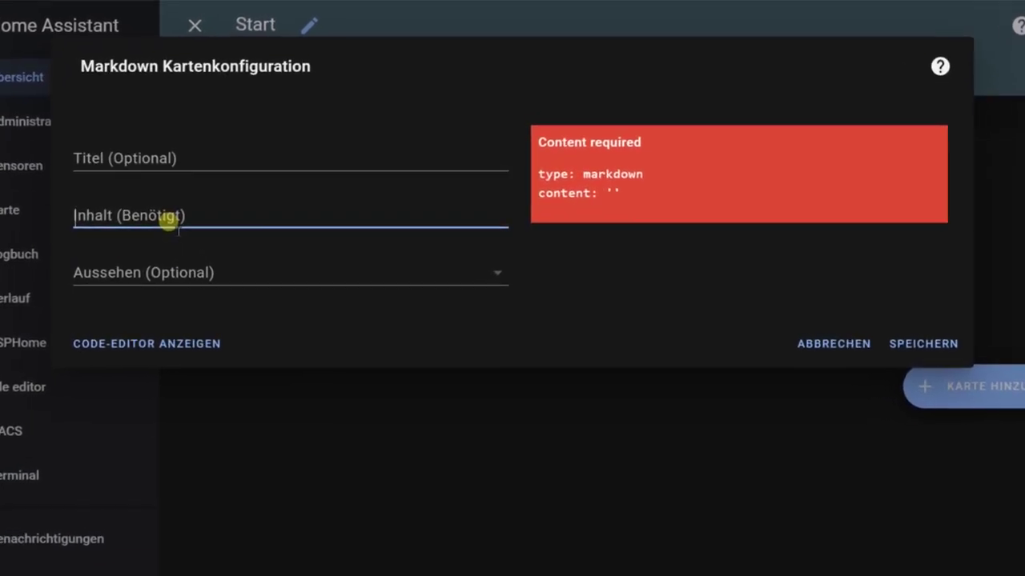
Enter the heading "# Nächster Abfall-Termin" in the Markdown content, followed by a *** divider line.
{"action": "type", "text": "#"}
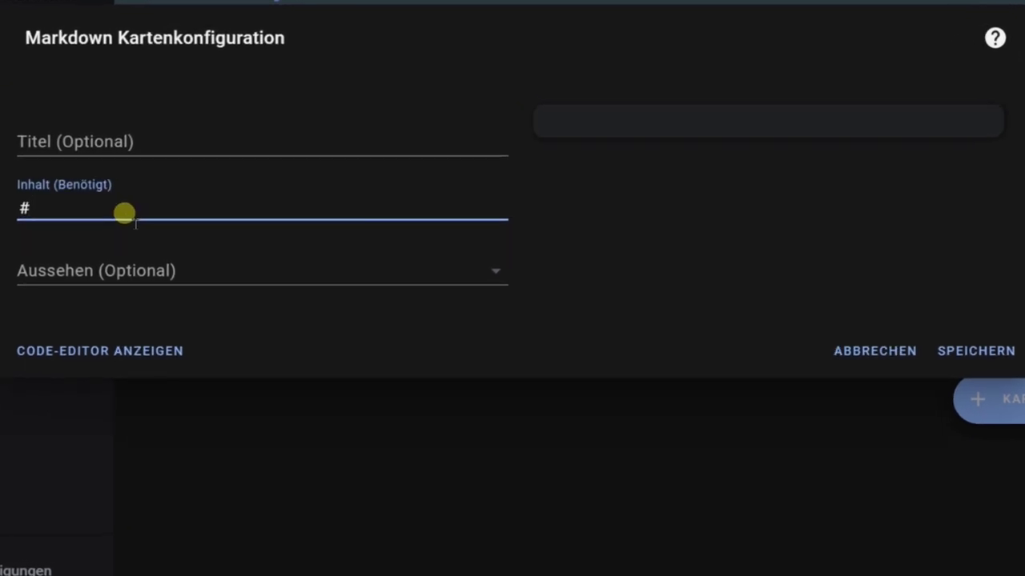
{"action": "type", "text": " Näch"}
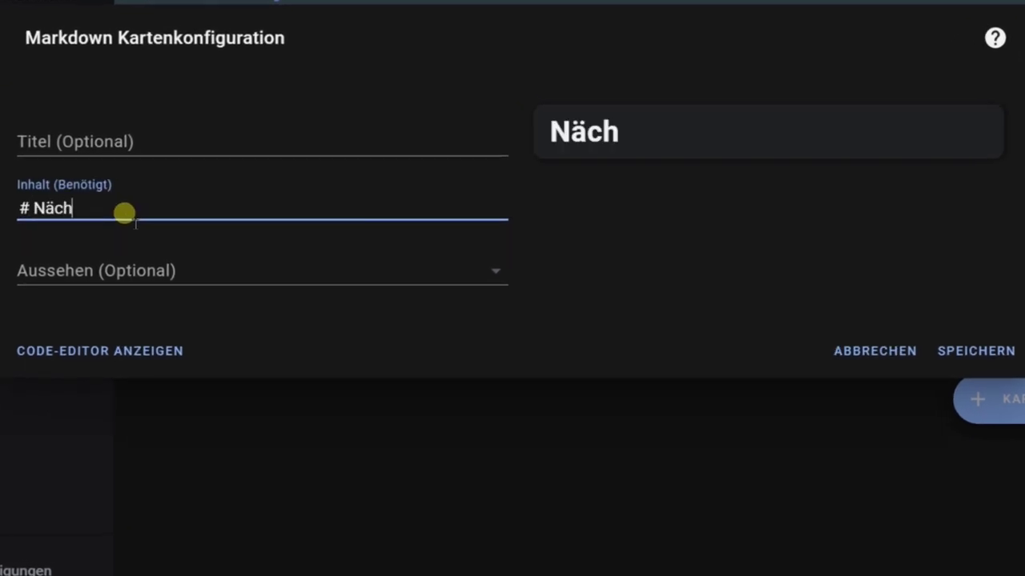
{"action": "type", "text": "ster Abfall-Termin"}
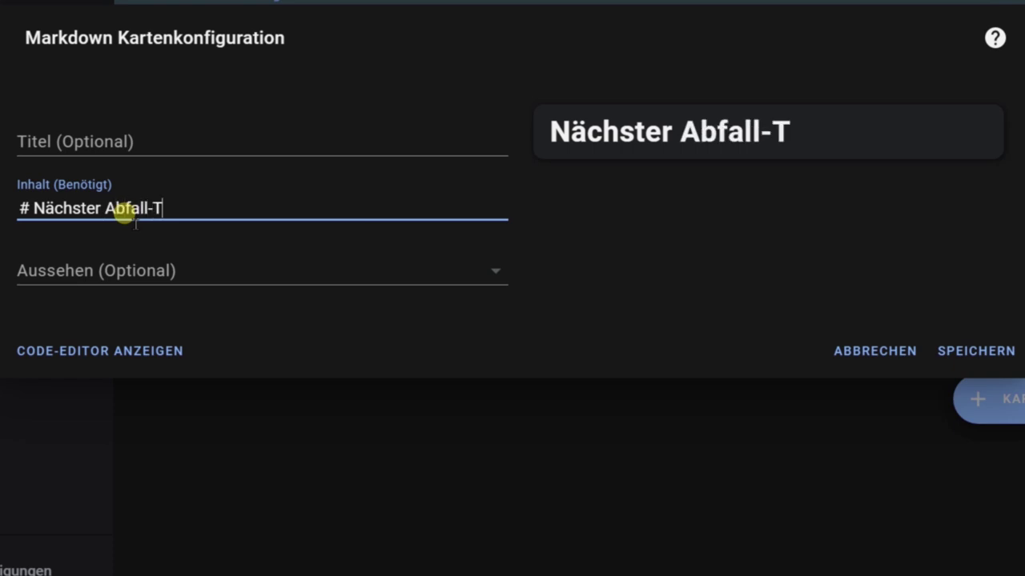
{"action": "key", "text": "Return"}
{"action": "type", "text": "***"}
{"action": "key", "text": "Return"}
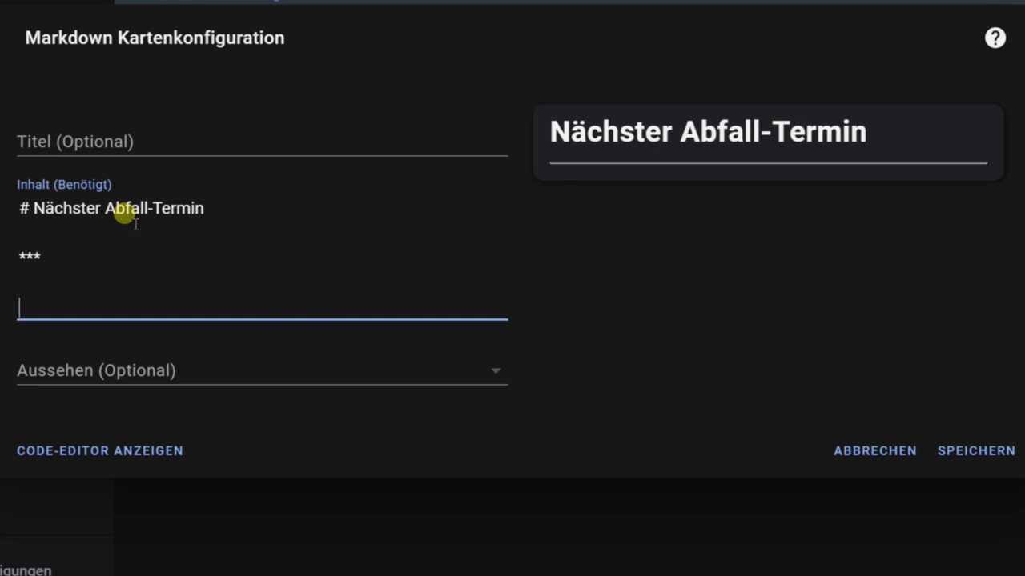
Below the divider, add the second-level heading "## {{ states.sensor.abfallnaechster.attributes.values() | first }}:".
{"action": "type", "text": "##"}
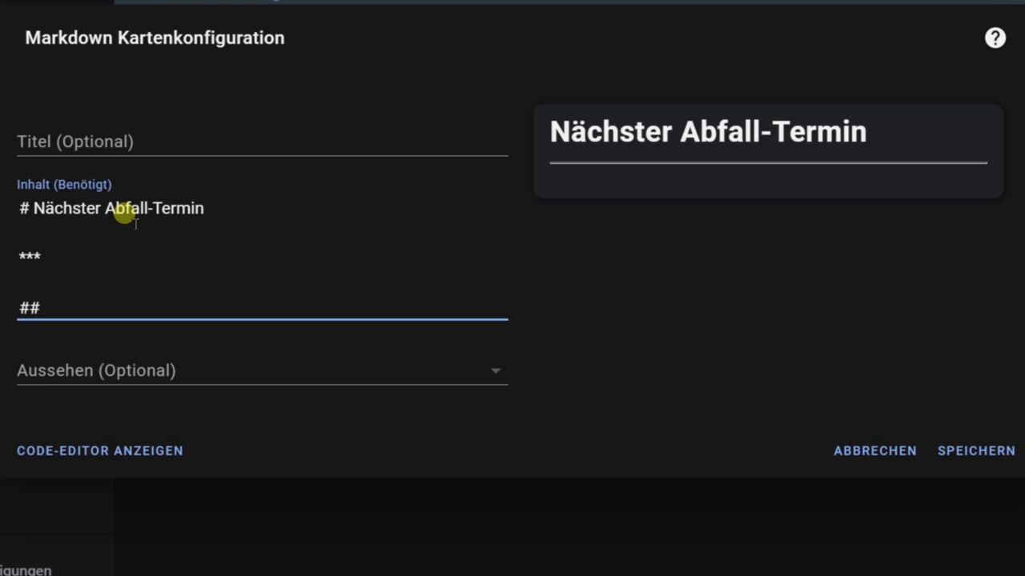
{"action": "type", "text": " {{}}"}
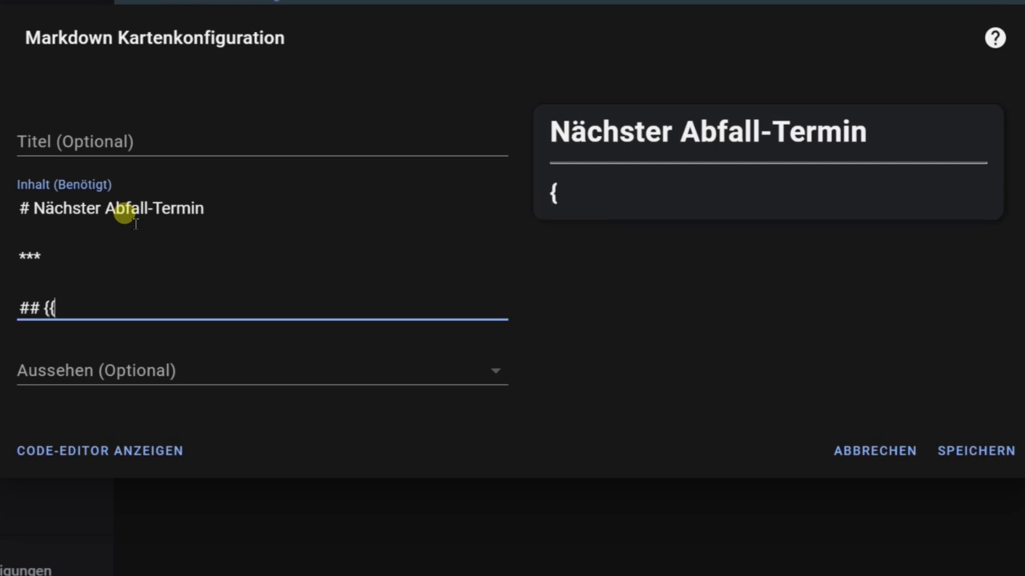
{"action": "key", "text": "Left"}
{"action": "key", "text": "Left"}
{"action": "key", "text": "Left"}
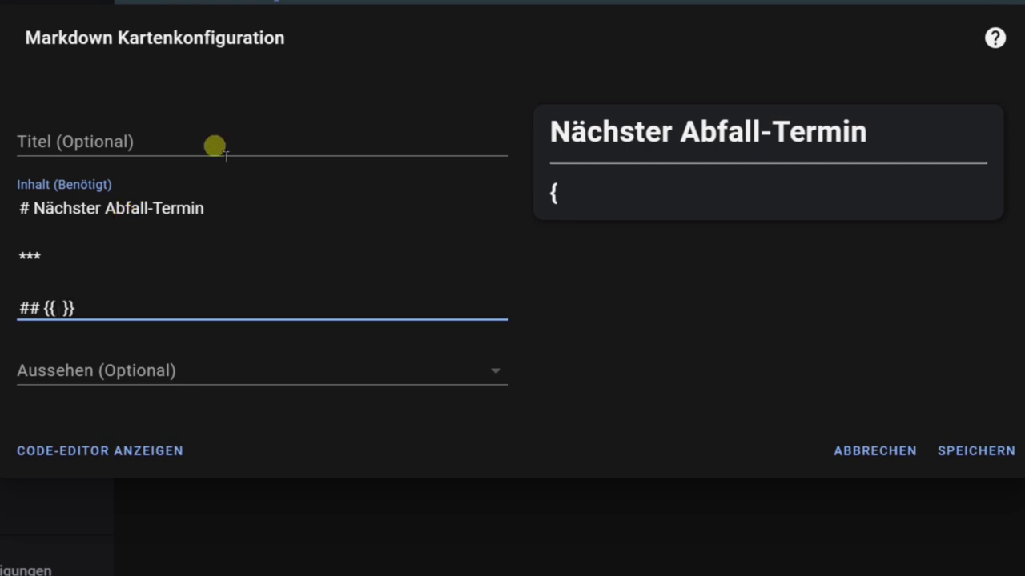
{"action": "type", "text": "states.sensor.abfallnaechster"}
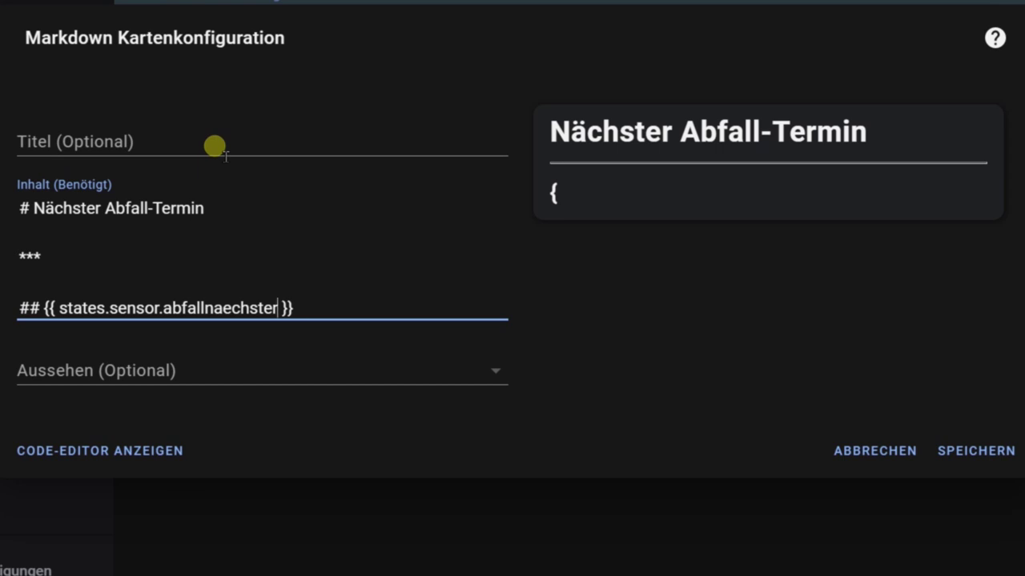
{"action": "type", "text": ".attributes.values()"}
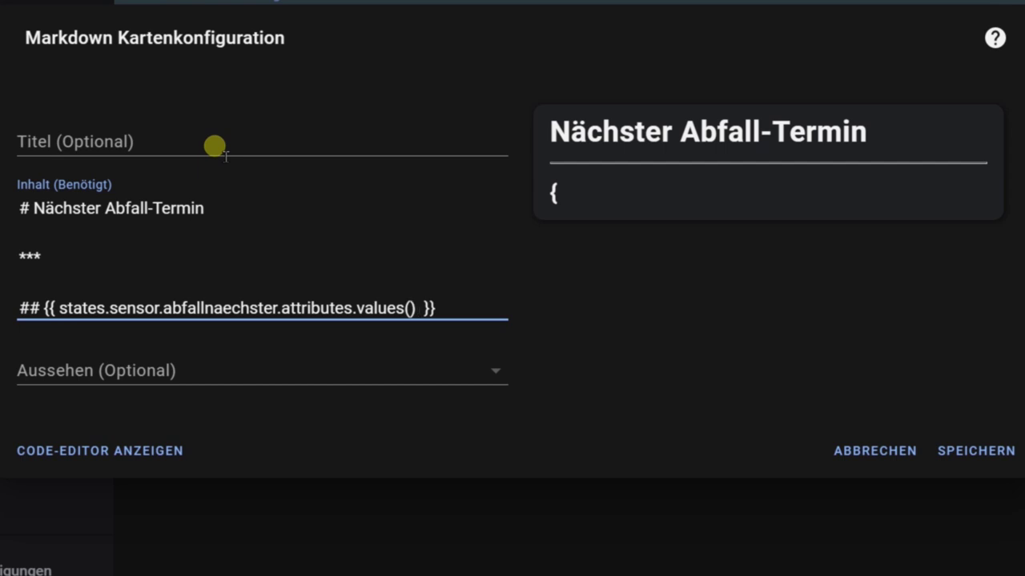
{"action": "type", "text": " | first }}"}
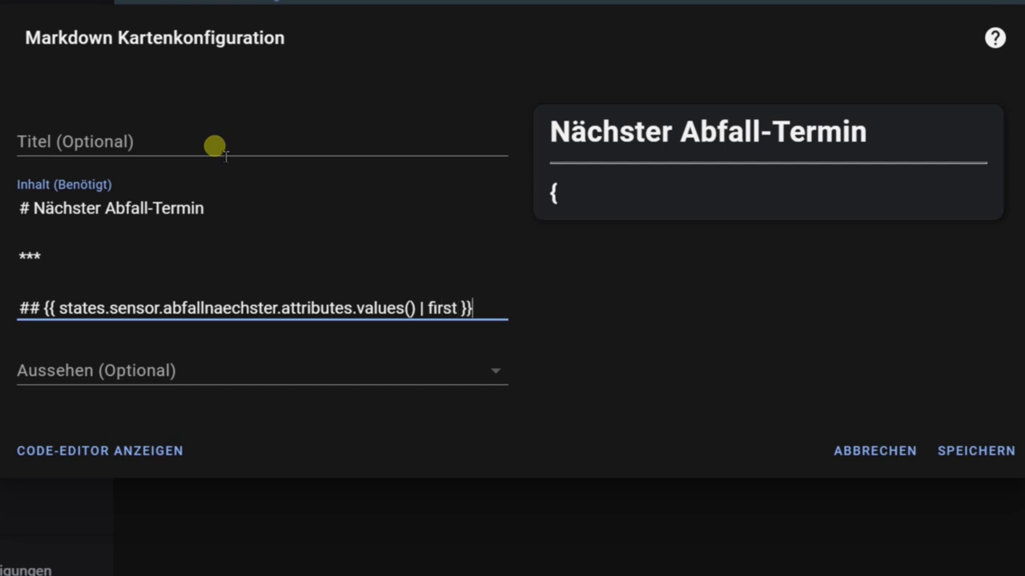
{"action": "type", "text": ":"}
After the colon, add a second template expression on its own line with states.sensor.abfallnaechster.attributes | first.
{"action": "key", "text": "Return"}
{"action": "type", "text": "{{ }}"}
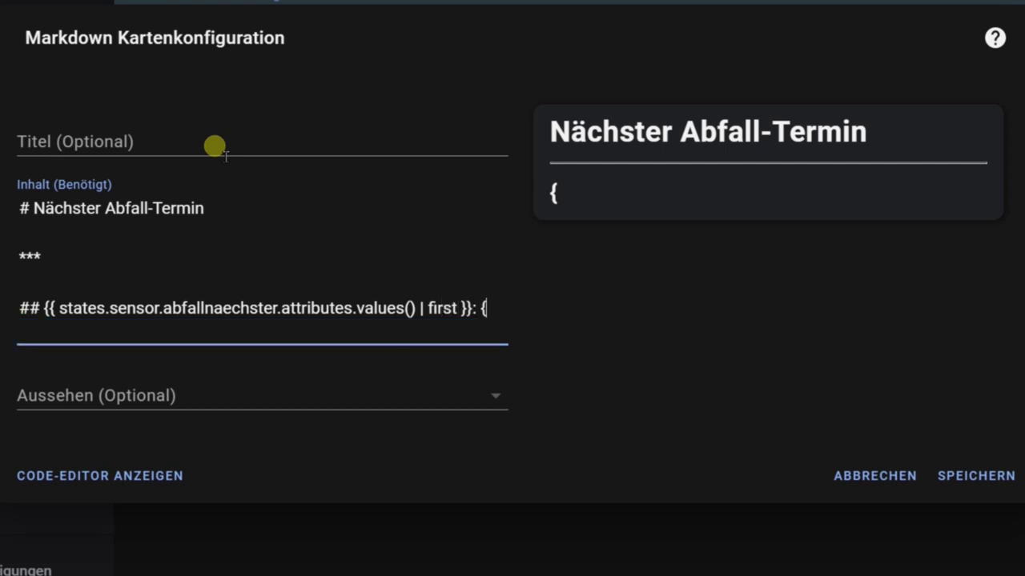
{"action": "key", "text": "Left"}
{"action": "key", "text": "Left"}
{"action": "key", "text": "Left"}
{"action": "key", "text": "Left"}
{"action": "key", "text": "Left"}
{"action": "key", "text": "Left"}
{"action": "key", "text": "Return"}
{"action": "key", "text": "End"}
{"action": "key", "text": "Left"}
{"action": "key", "text": "Left"}
{"action": "key", "text": "Left"}
{"action": "type", "text": "states.sens"}
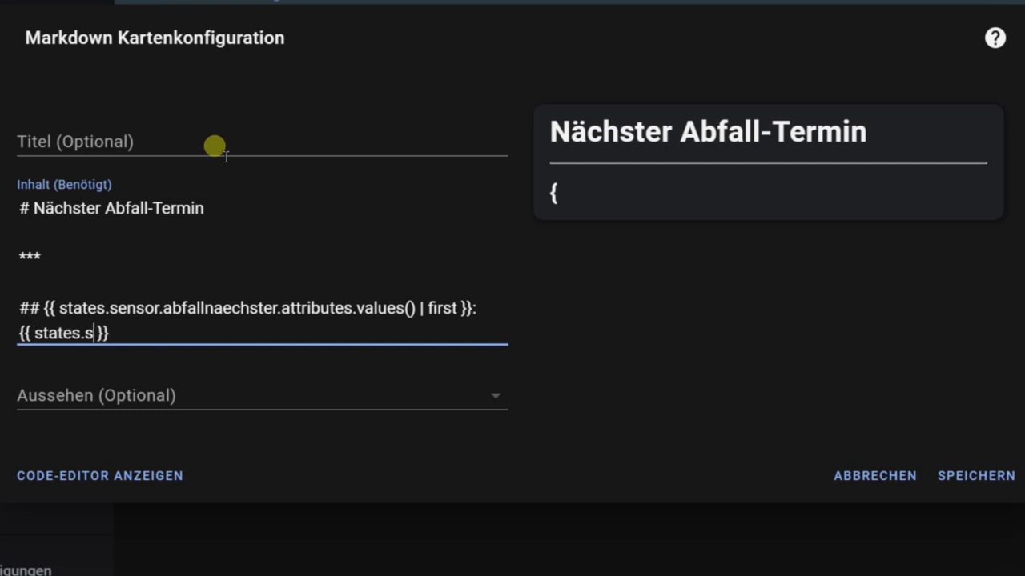
{"action": "type", "text": "or.abf"}
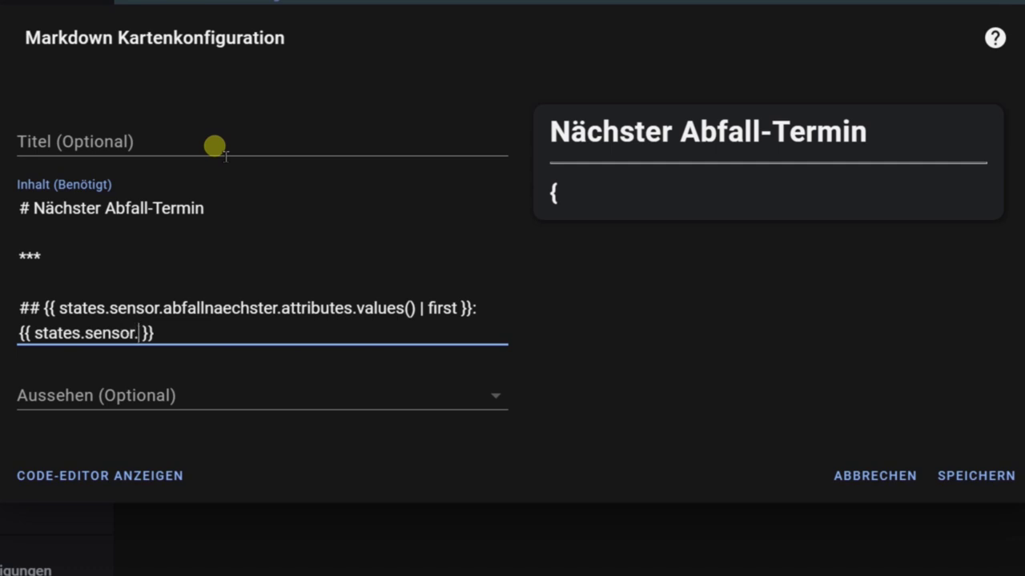
{"action": "type", "text": "allnaechster."}
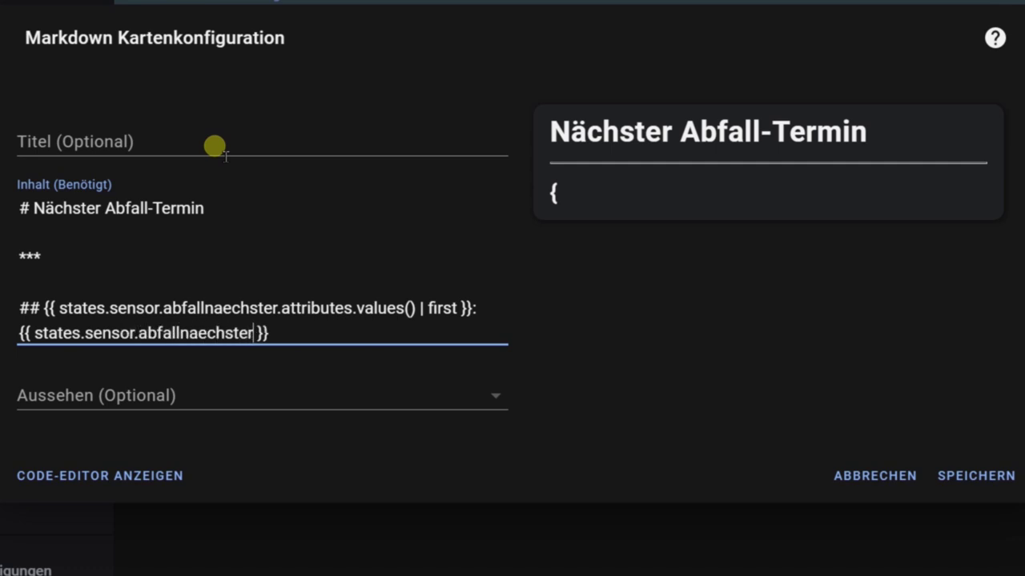
{"action": "type", "text": "attributes |"}
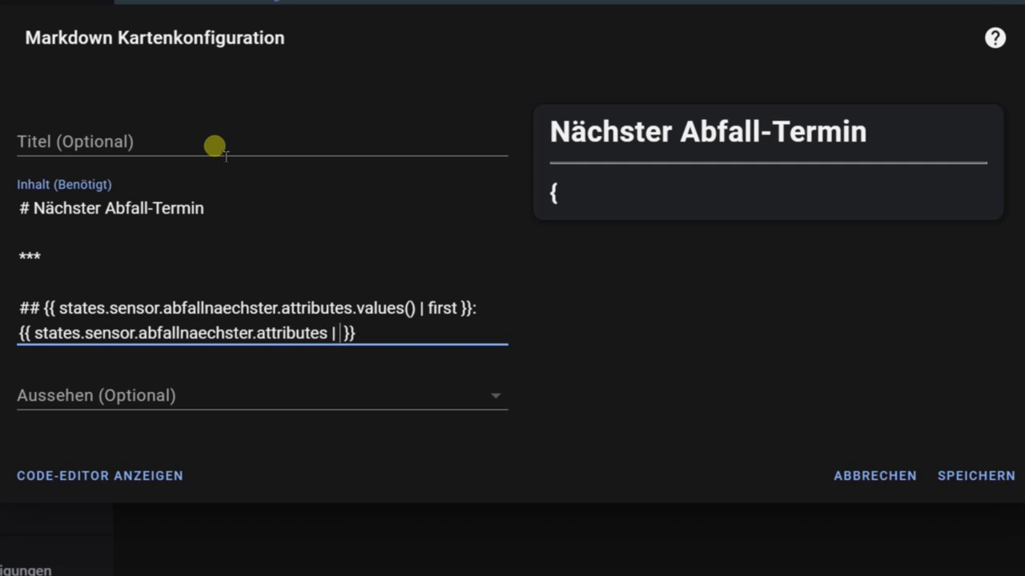
{"action": "type", "text": " fir"}
{"action": "type", "text": "st | "}
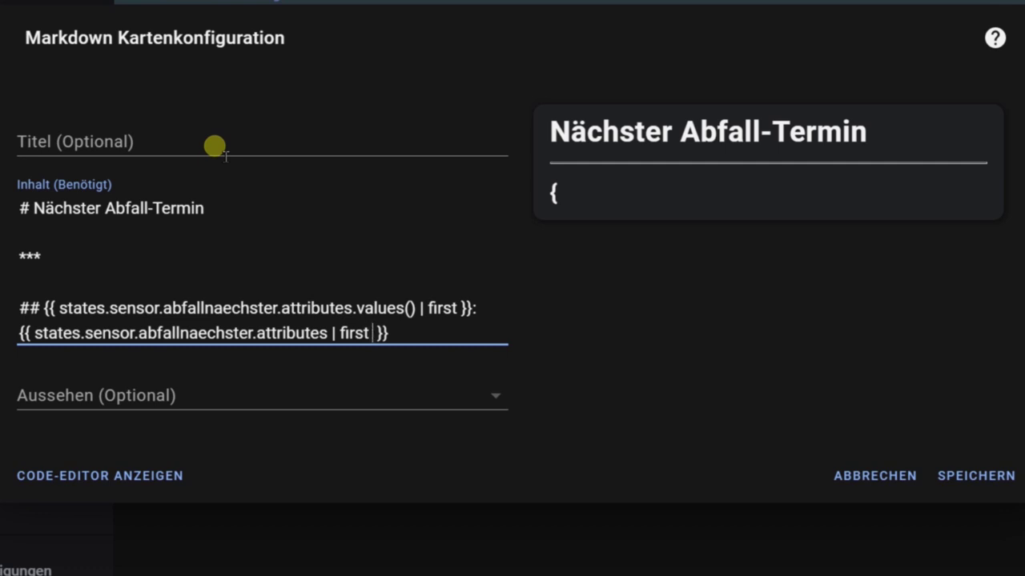
Extend the second expression with | as_timestamp | timestamp_custom("%d.%m.%Y") and start a new line below it.
{"action": "type", "text": "as_timestamp |"}
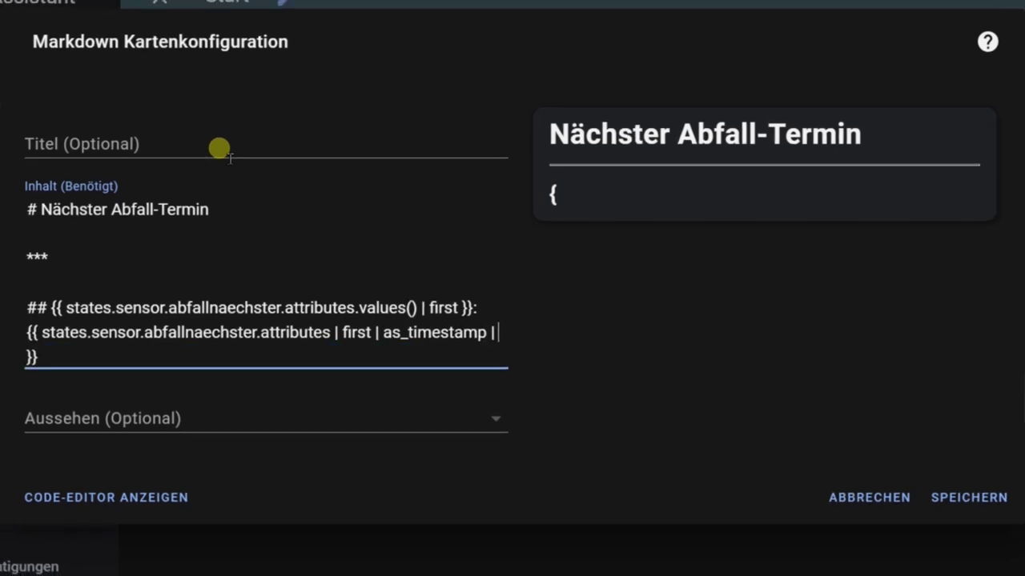
{"action": "type", "text": " timesta"}
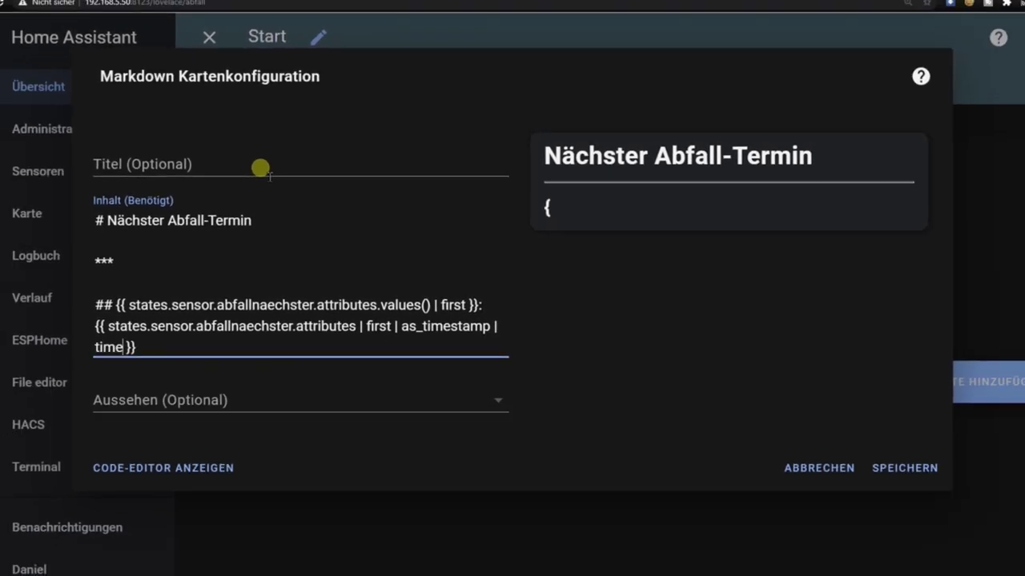
{"action": "type", "text": "mp_custom"}
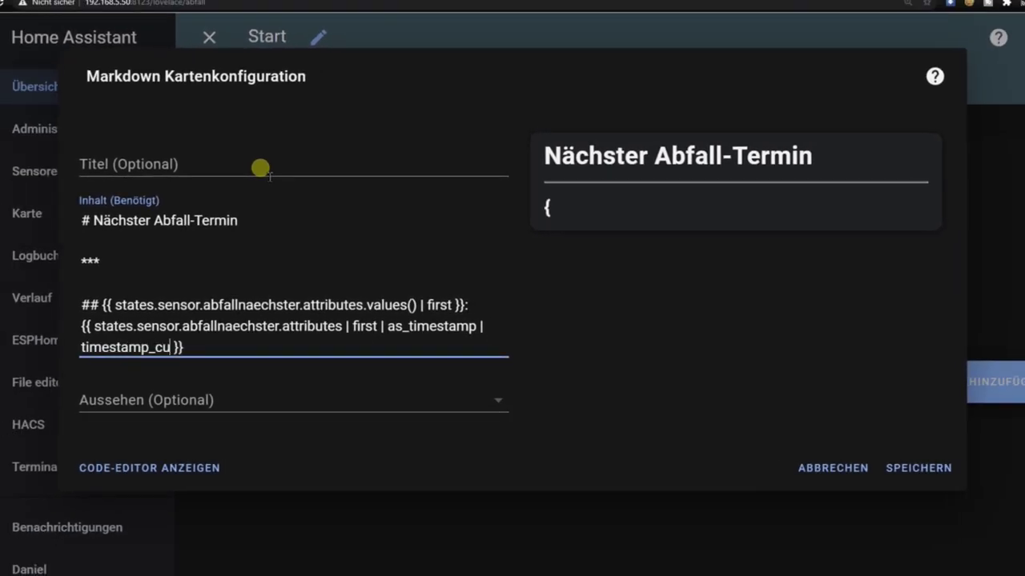
{"action": "type", "text": "(\"\")"}
{"action": "key", "text": "Left"}
{"action": "type", "text": "\"\""}
{"action": "key", "text": "Left"}
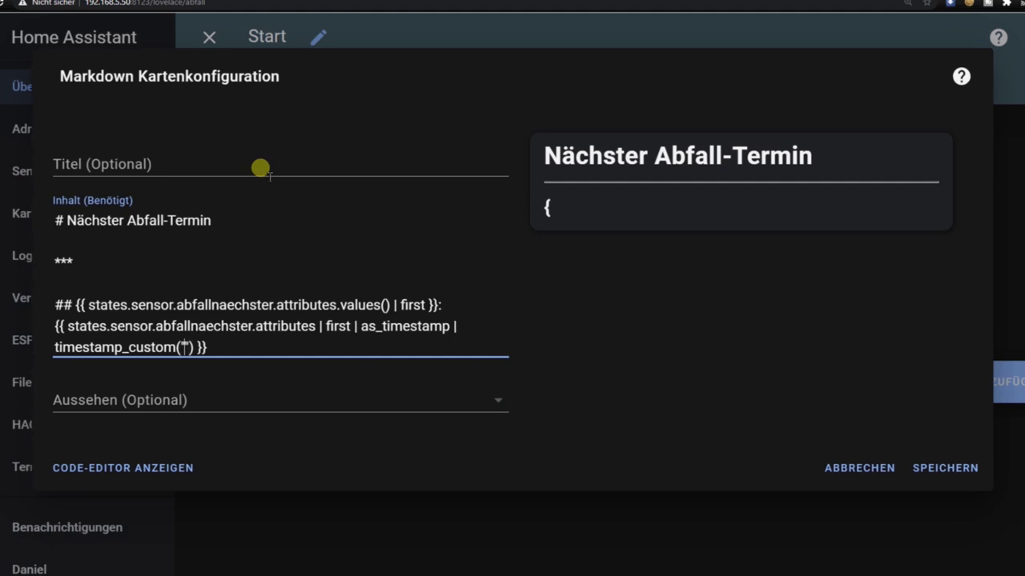
{"action": "type", "text": "%d"}
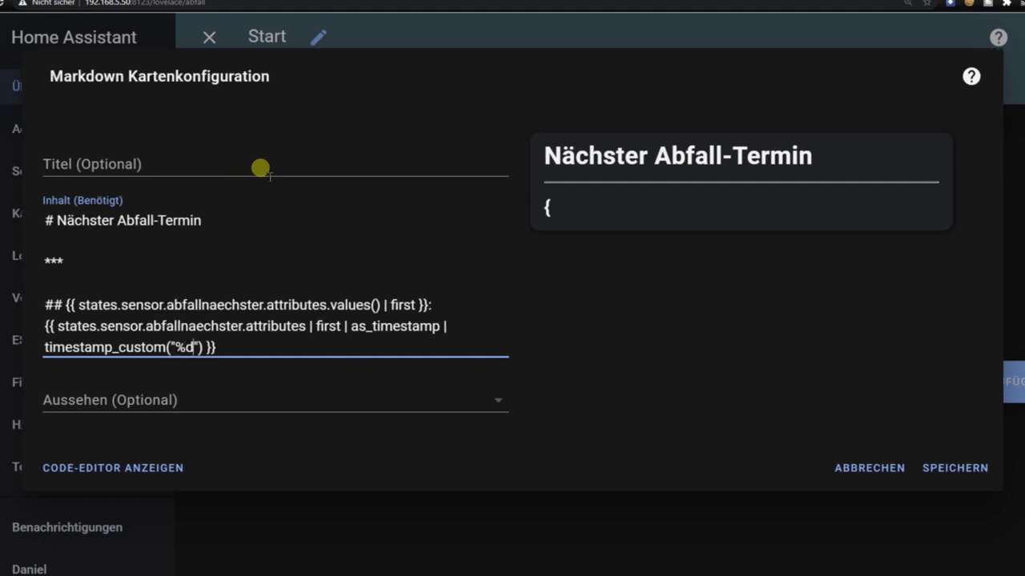
{"action": "type", "text": ".%m."}
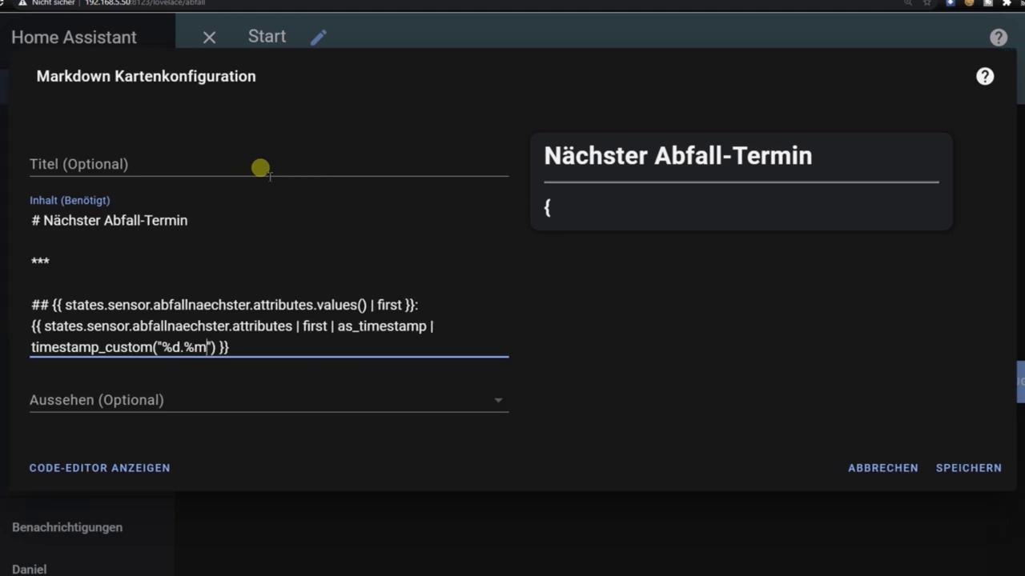
{"action": "type", "text": "%Y>"}
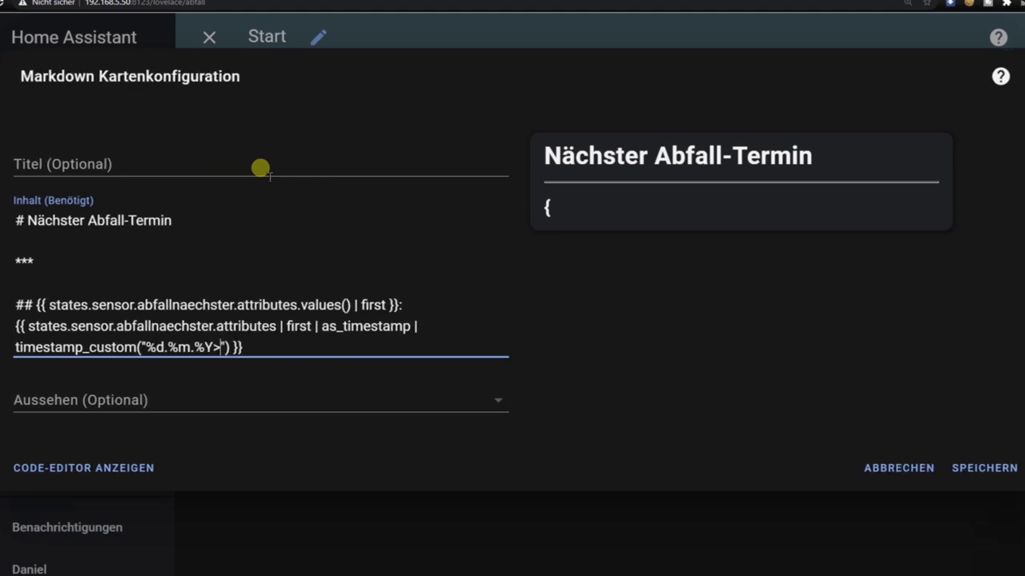
{"action": "key", "text": "Return"}
{"action": "key", "text": "Return"}
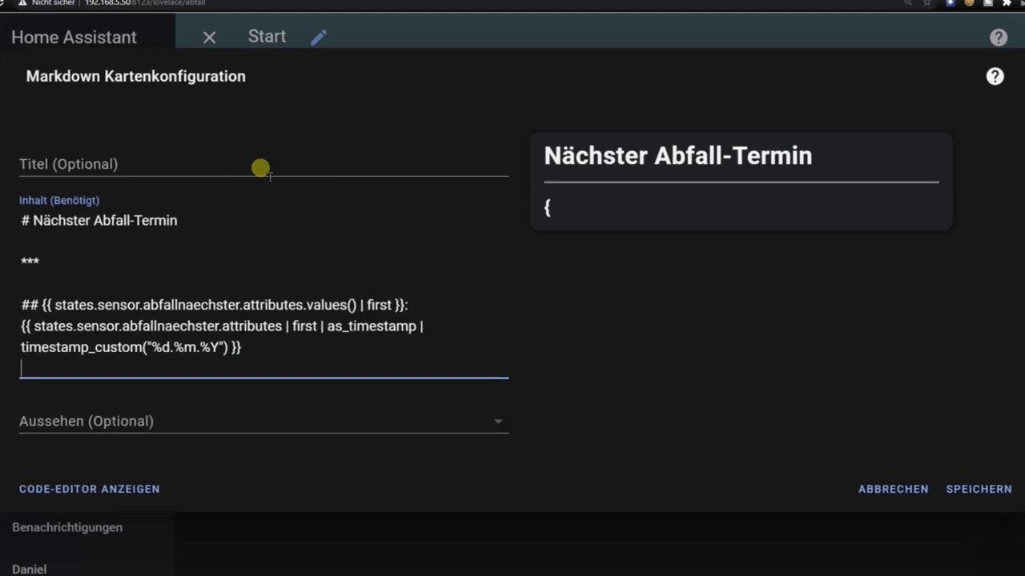
Add a closing *** divider below the template expressions and save the Markdown card.
{"action": "type", "text": "***"}
{"action": "key", "text": "Return"}
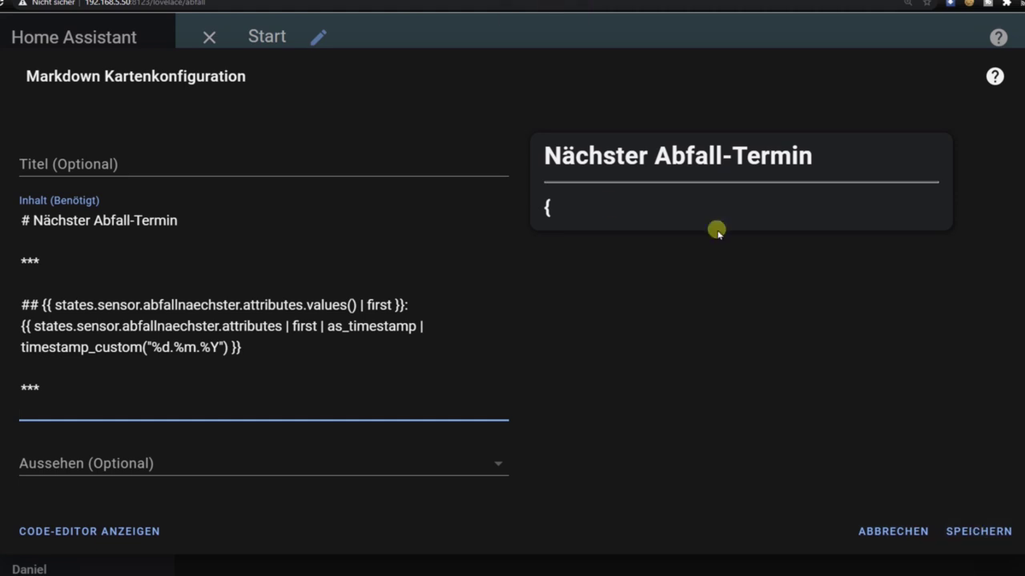
{"action": "left_click", "coordinate": [985, 532]}
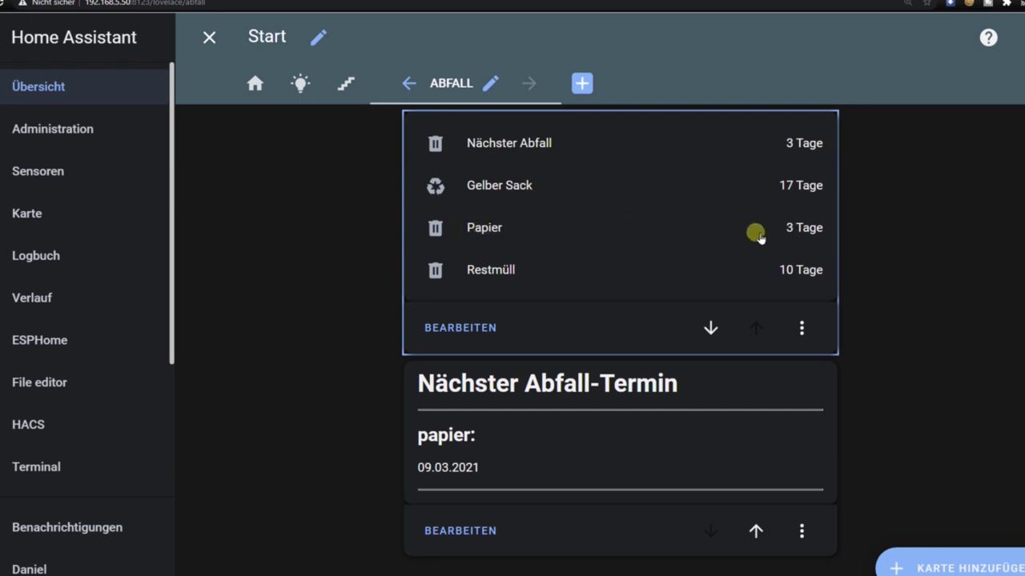
Reopen the Markdown card and add | replace("papier", "Papier") after first in the heading expression.
{"action": "left_click", "coordinate": [459, 531]}
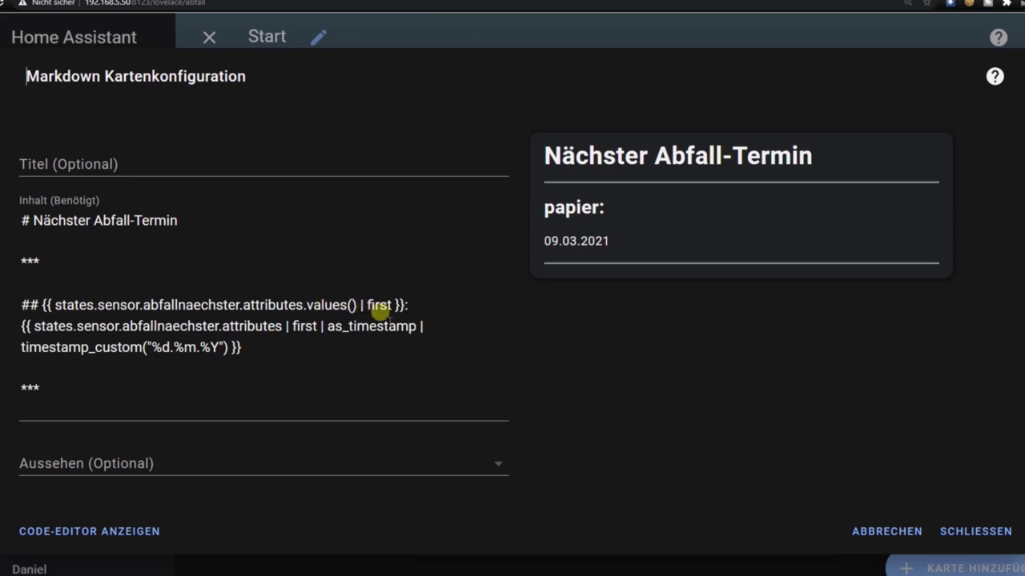
{"action": "left_click", "coordinate": [395, 305]}
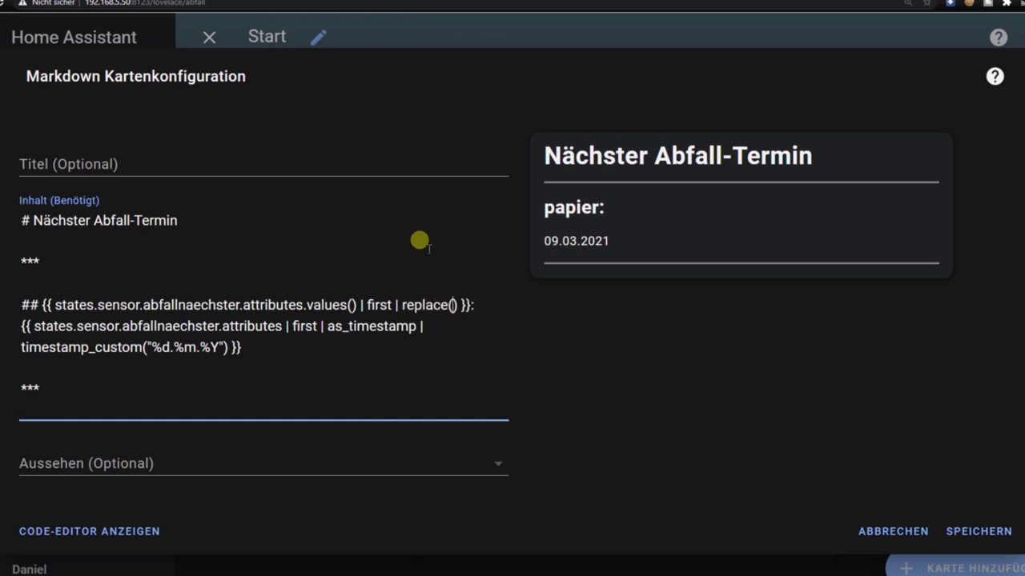
{"action": "type", "text": "\"\""}
{"action": "type", "text": "p"}
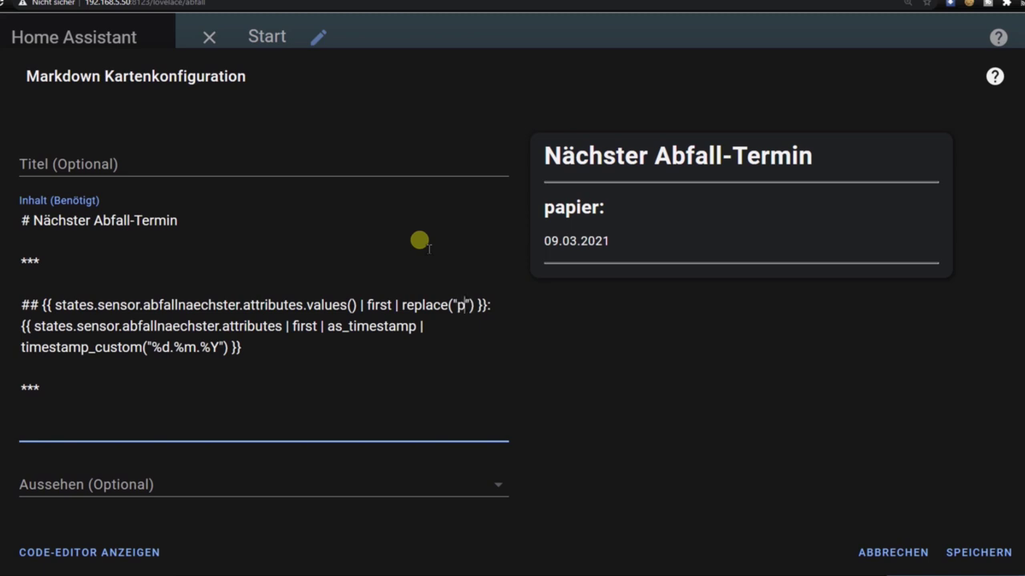
{"action": "type", "text": "apier\",\"Papier\""}
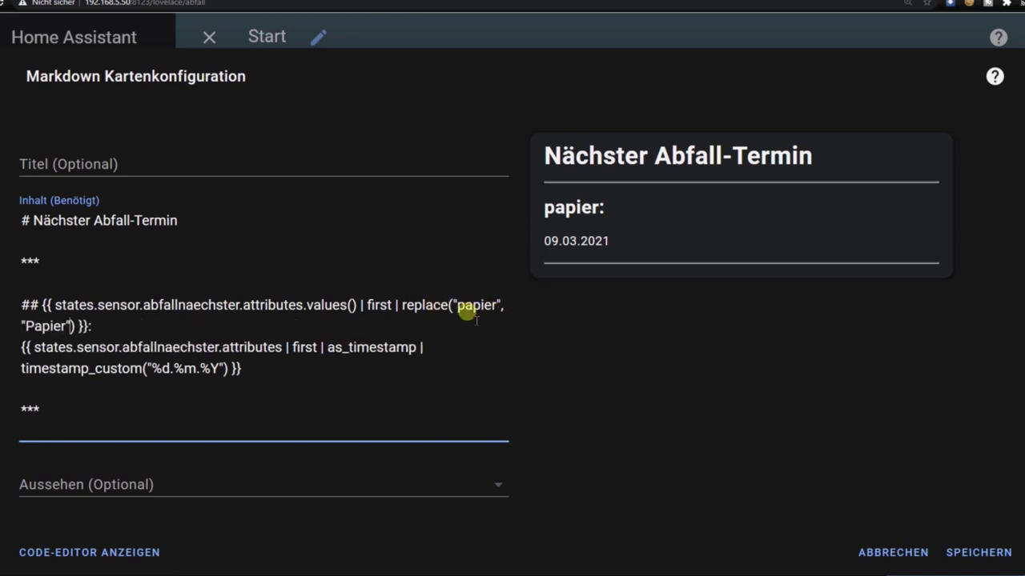
Append | replace("gelbersack", "Gelber Sack") | replace("rest", "Restmüll") to the heading expression and save the card.
{"action": "left_click", "coordinate": [73, 326]}
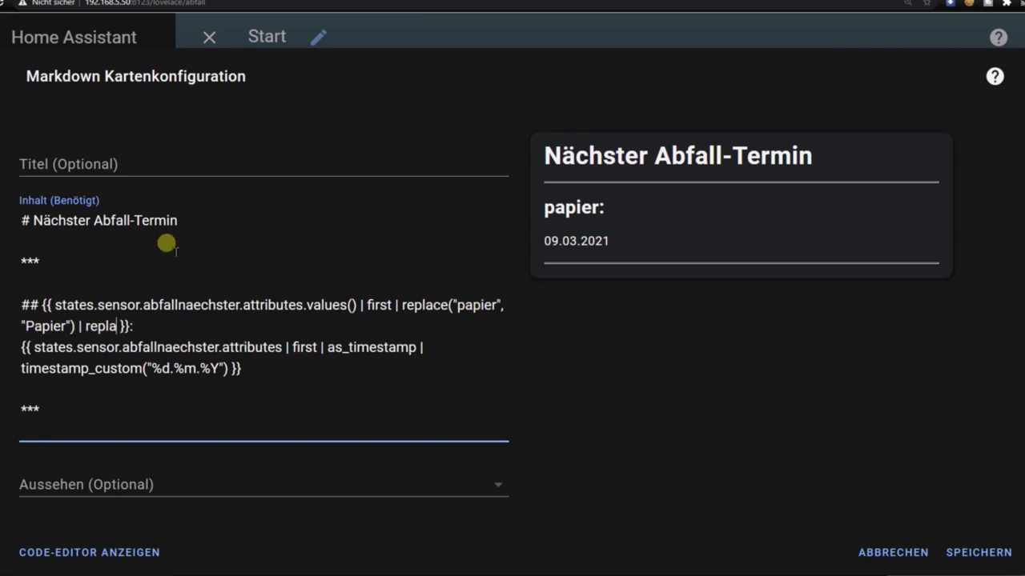
{"action": "type", "text": "| replace(\"gelbersack\", \"Gelber Sack\") | replace(\"rest\", \"Restmüll"}
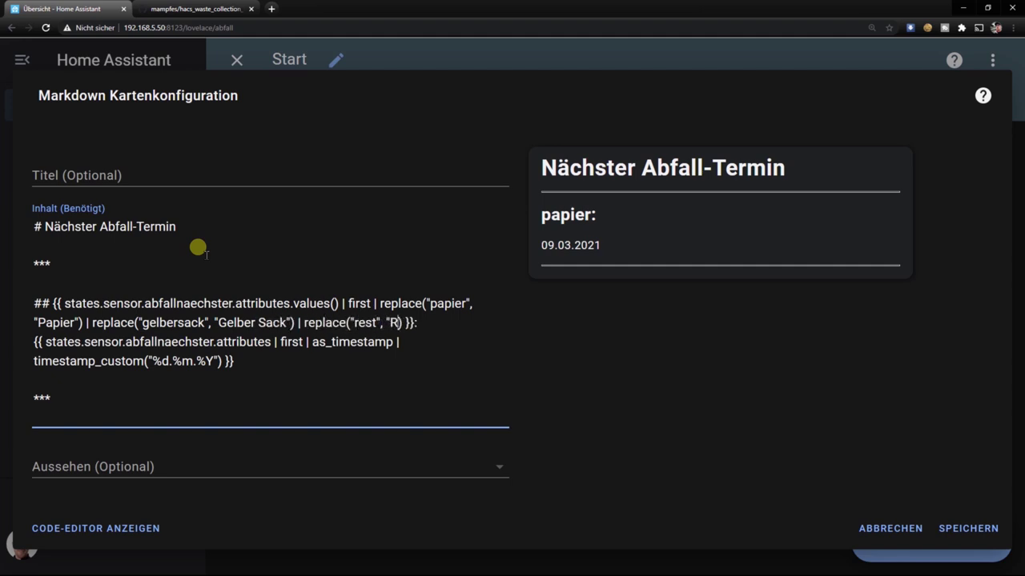
{"action": "left_click", "coordinate": [970, 523]}
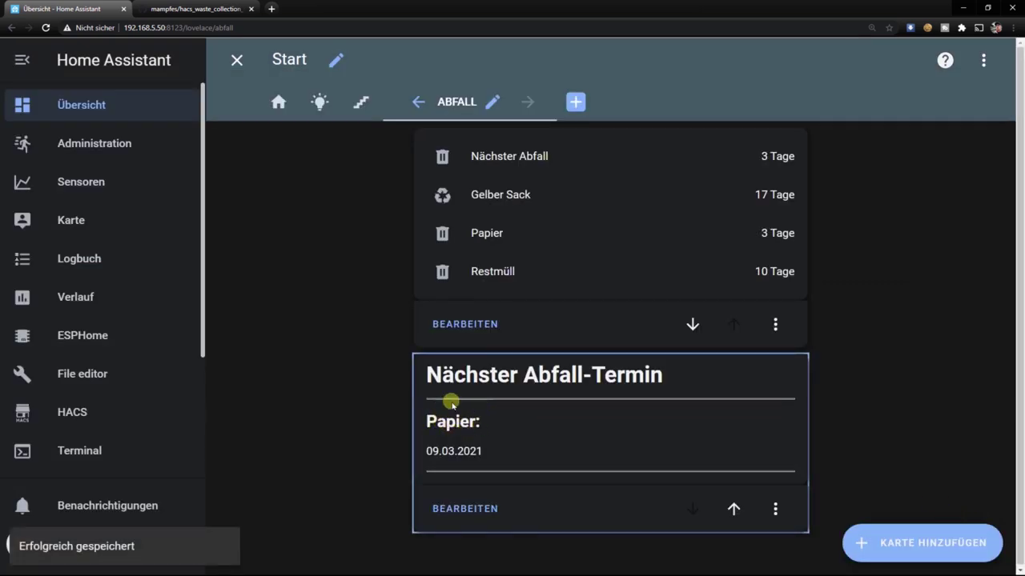
Change the replacement text for "papier" in the Markdown card's heading expression to "Papiermüll".
{"action": "left_click", "coordinate": [437, 509]}
{"action": "left_click", "coordinate": [83, 322]}
{"action": "type", "text": "müll"}
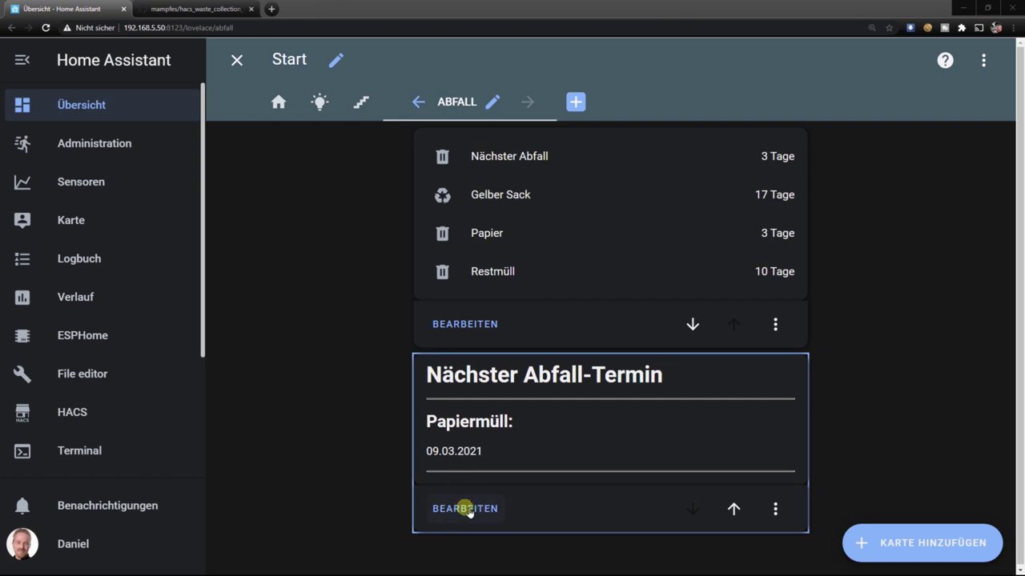
Below the last divider of the Markdown card, add the labels "Restmüll:", "Papiermüll:" and "Gelber Sack:", separated by blank lines.
{"action": "left_click", "coordinate": [469, 513]}
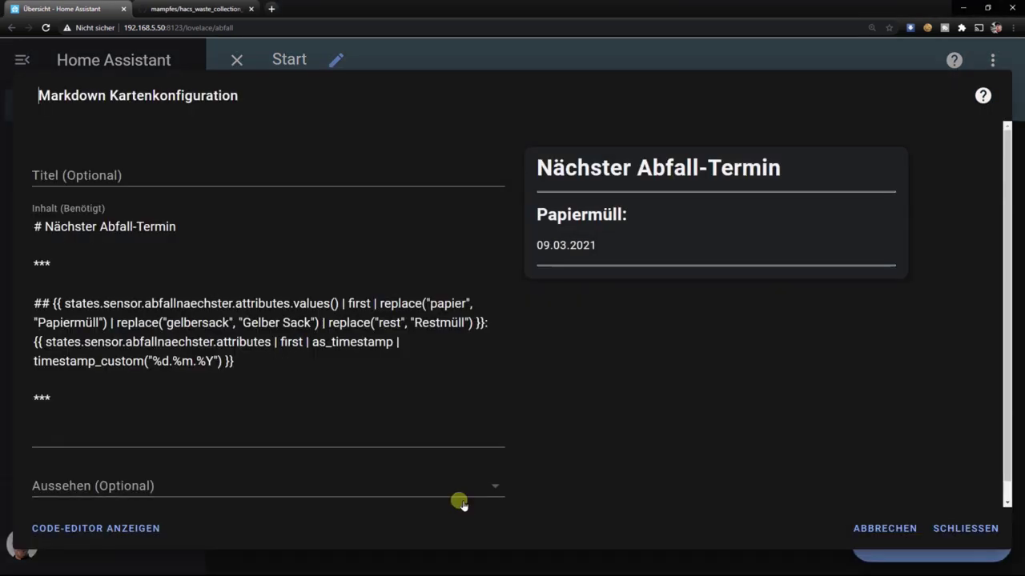
{"action": "left_click", "coordinate": [87, 430]}
{"action": "key", "text": "Return"}
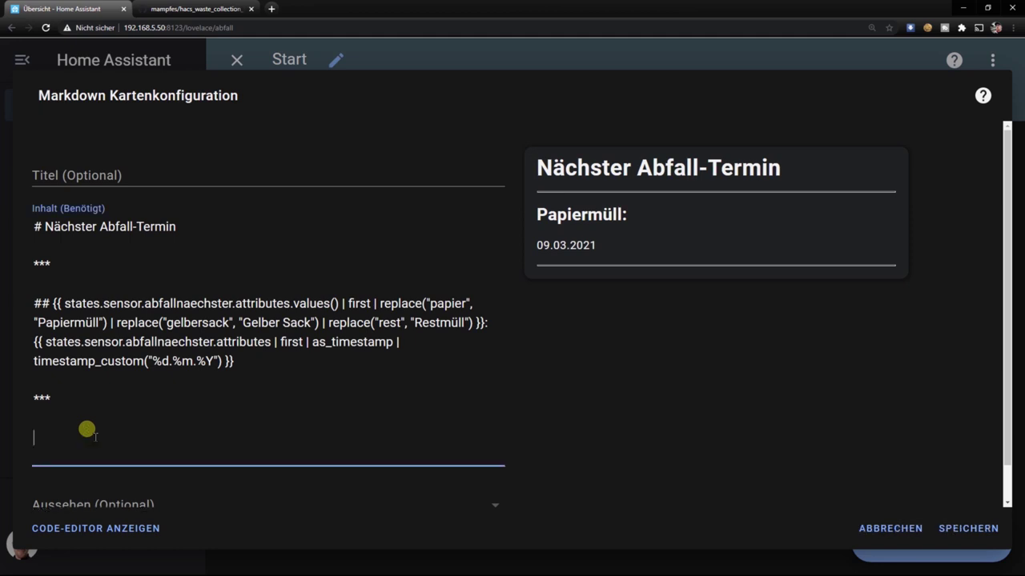
{"action": "type", "text": "Restm"}
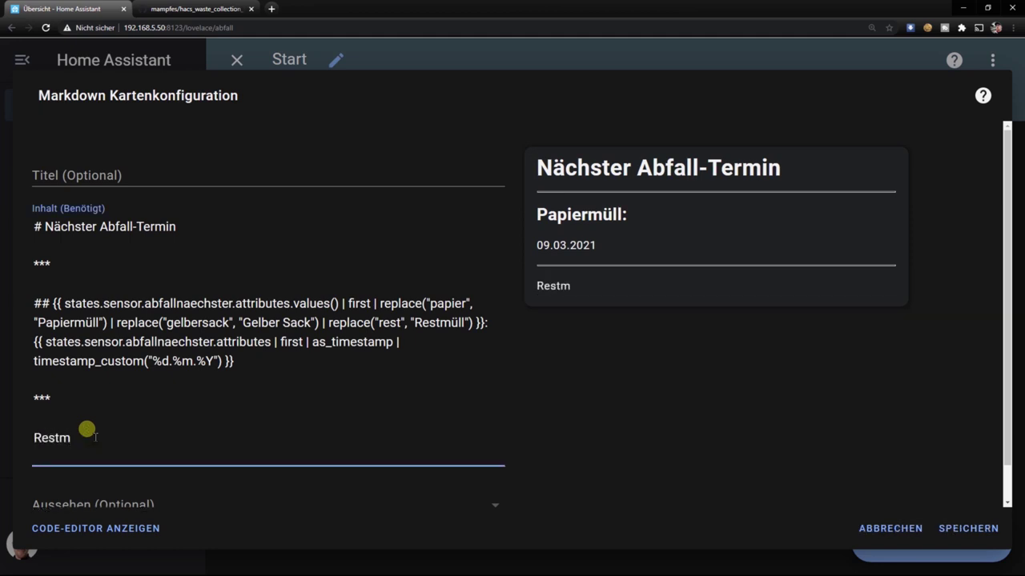
{"action": "type", "text": "üll:"}
{"action": "key", "text": "Return"}
{"action": "key", "text": "Return"}
{"action": "type", "text": "Papiermül"}
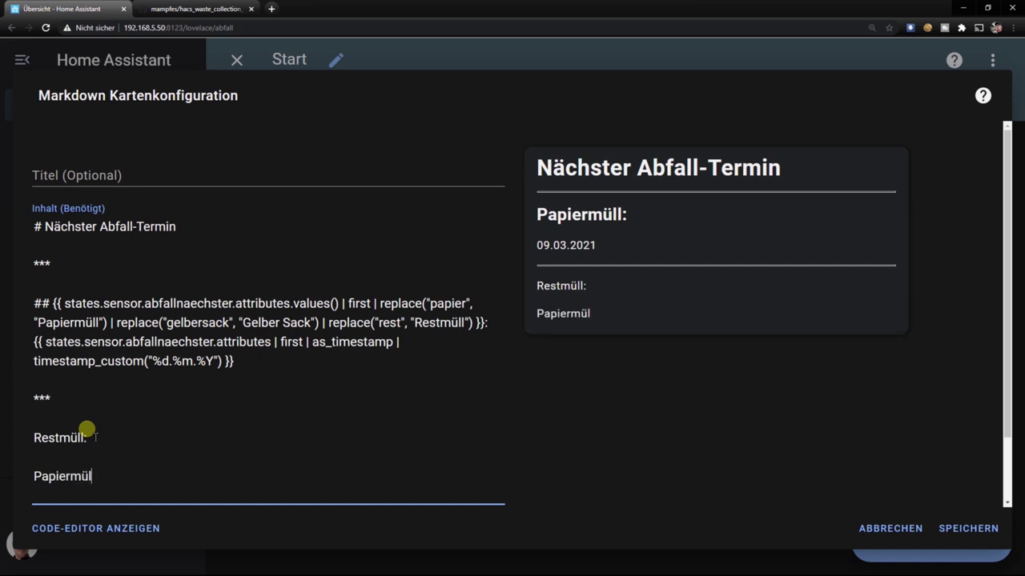
{"action": "type", "text": "l:"}
{"action": "key", "text": "Return"}
{"action": "key", "text": "Return"}
{"action": "type", "text": "Gelber Sack"}
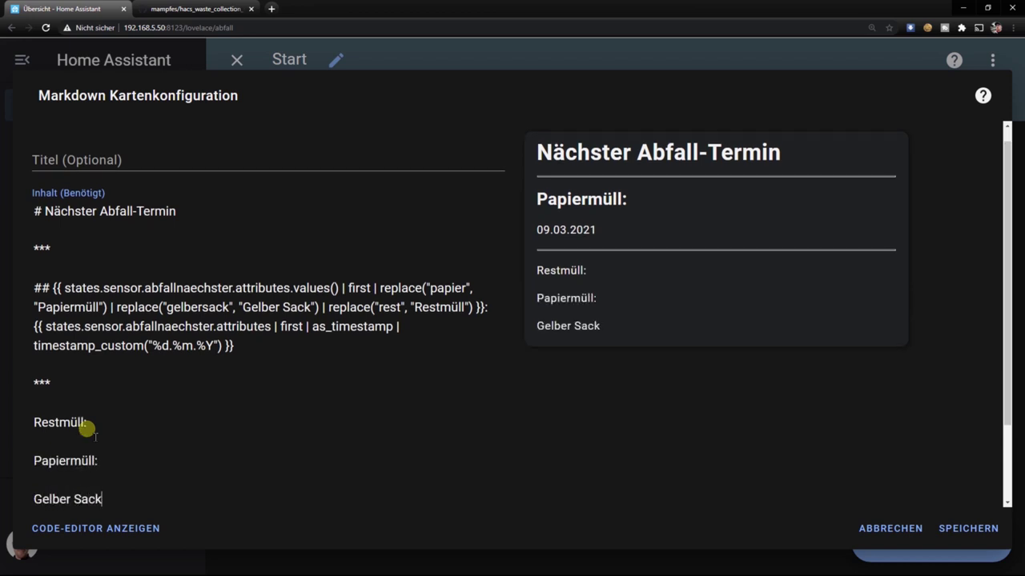
{"action": "type", "text": ":"}
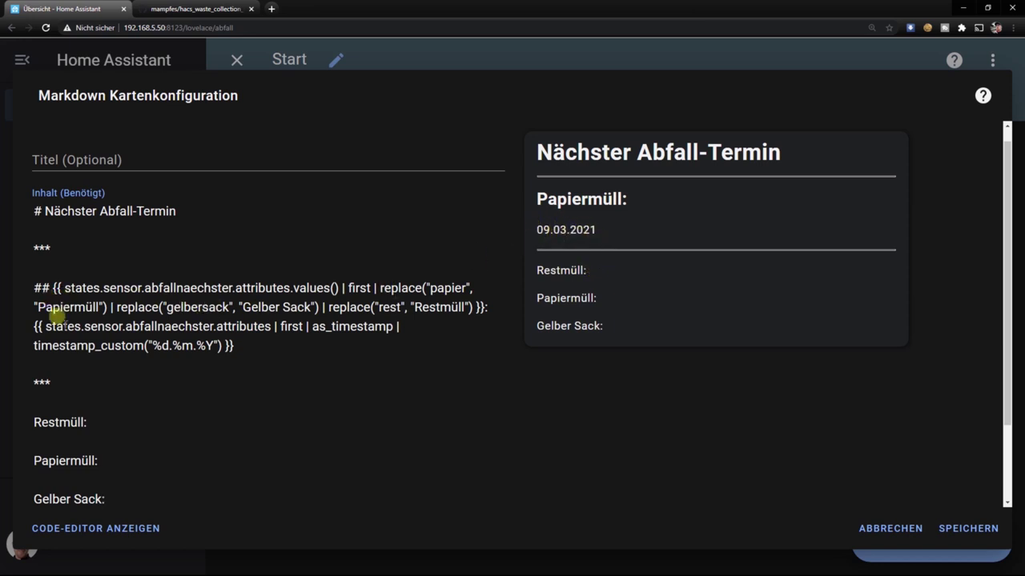
Copy the abfallnaechster date expression and paste it after each of the three waste labels.
{"action": "left_click_drag", "start_coordinate": [34, 326], "coordinate": [288, 352]}
{"action": "key", "text": "ctrl+c"}
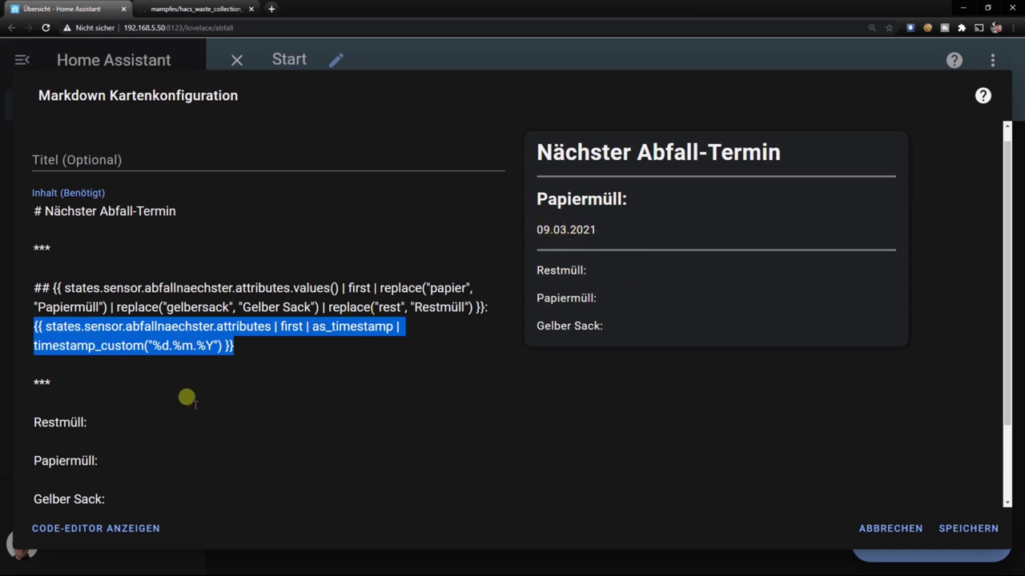
{"action": "left_click", "coordinate": [152, 425]}
{"action": "key", "text": "ctrl+v"}
{"action": "left_click", "coordinate": [86, 422]}
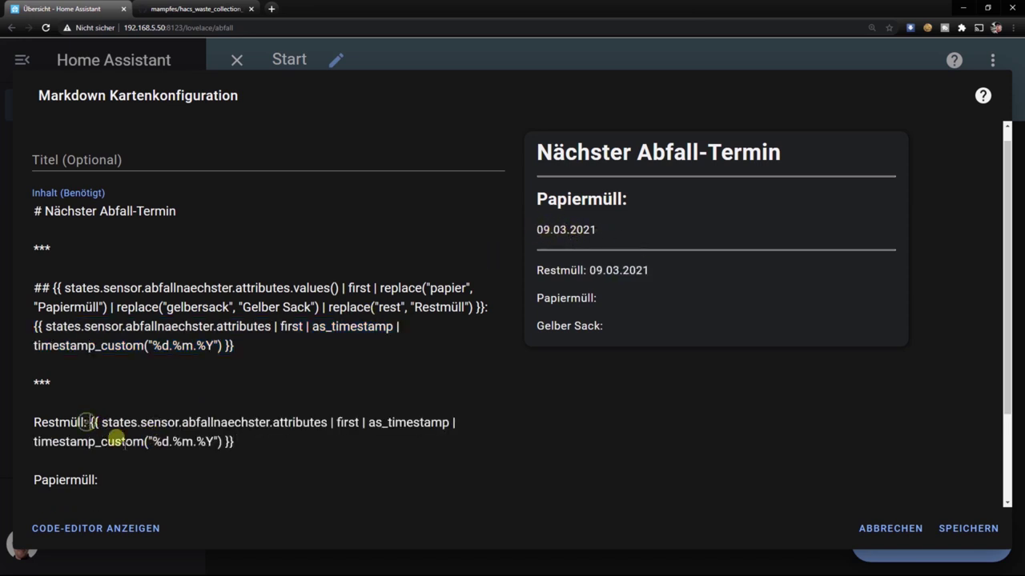
{"action": "scroll", "coordinate": [136, 453], "scroll_direction": "down", "scroll_amount": 1}
{"action": "left_click", "coordinate": [126, 425]}
{"action": "key", "text": "ctrl+v"}
{"action": "left_click", "coordinate": [100, 427]}
{"action": "left_click", "coordinate": [131, 480]}
{"action": "key", "text": "ctrl+v"}
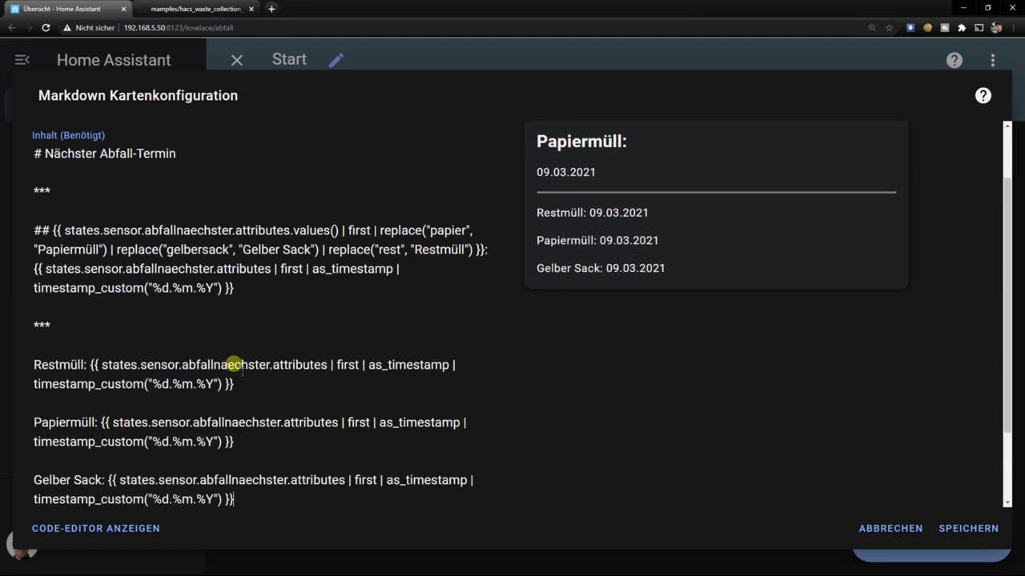
Point the three pasted expressions to abfallrestmuell, abfallpapier and abfallgelbersack respectively, and save the card.
{"action": "left_click_drag", "start_coordinate": [213, 365], "coordinate": [271, 365]}
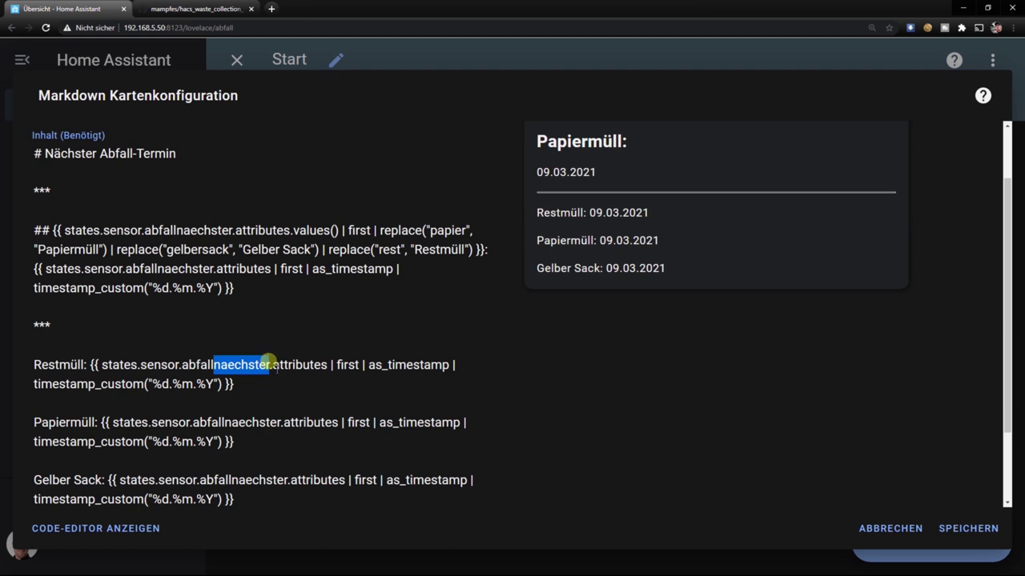
{"action": "type", "text": "restmue"}
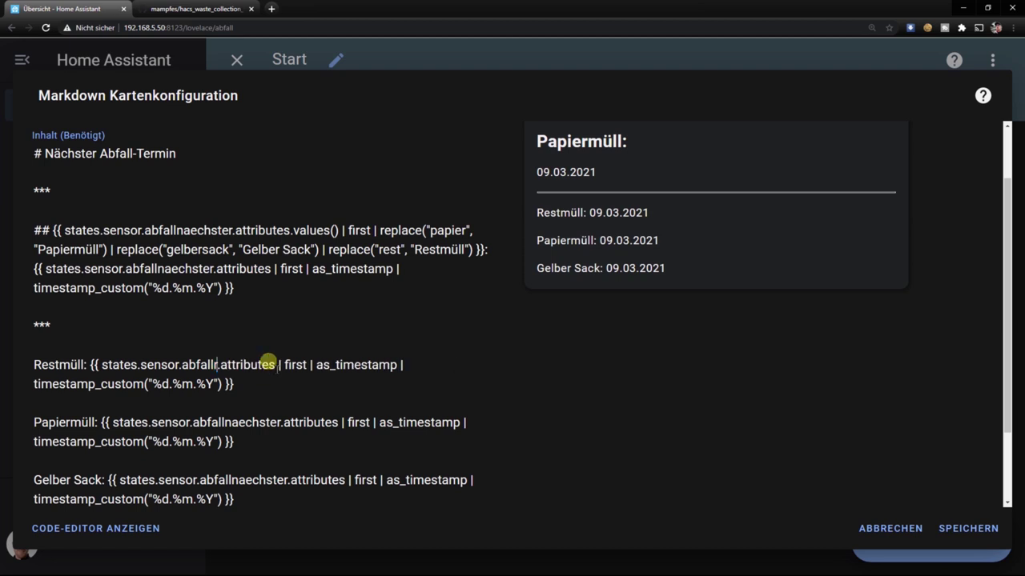
{"action": "type", "text": "ll"}
{"action": "left_click_drag", "start_coordinate": [223, 423], "coordinate": [284, 419]}
{"action": "type", "text": "papier"}
{"action": "left_click_drag", "start_coordinate": [231, 481], "coordinate": [286, 476]}
{"action": "type", "text": "gelbersack"}
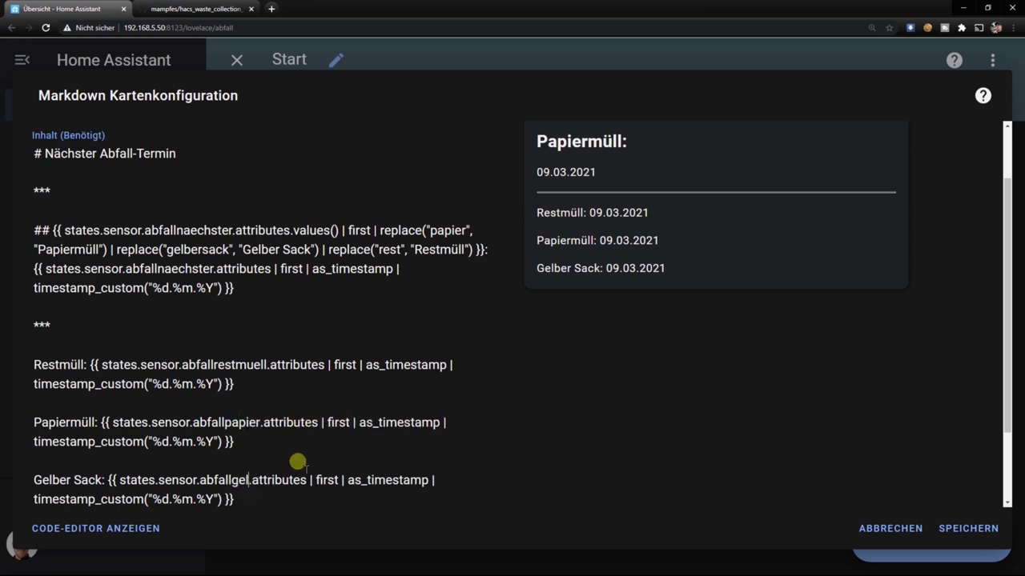
{"action": "left_click", "coordinate": [969, 529]}
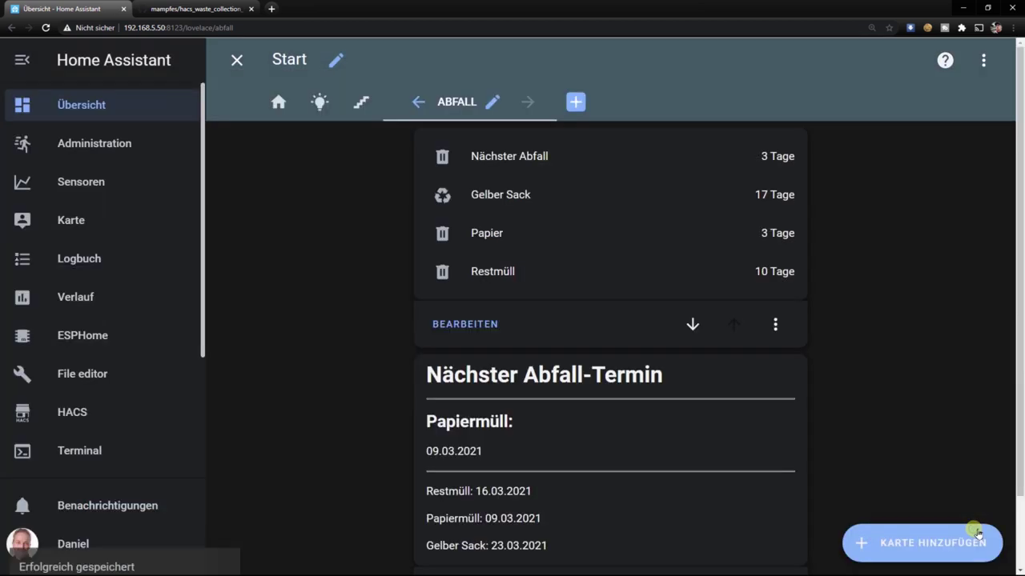
Try to widen the gap after "Restmüll:" with several plain spaces in the Markdown content and save the card.
{"action": "scroll", "coordinate": [536, 428], "scroll_direction": "down", "scroll_amount": 1}
{"action": "scroll", "coordinate": [537, 429], "scroll_direction": "down", "scroll_amount": 1}
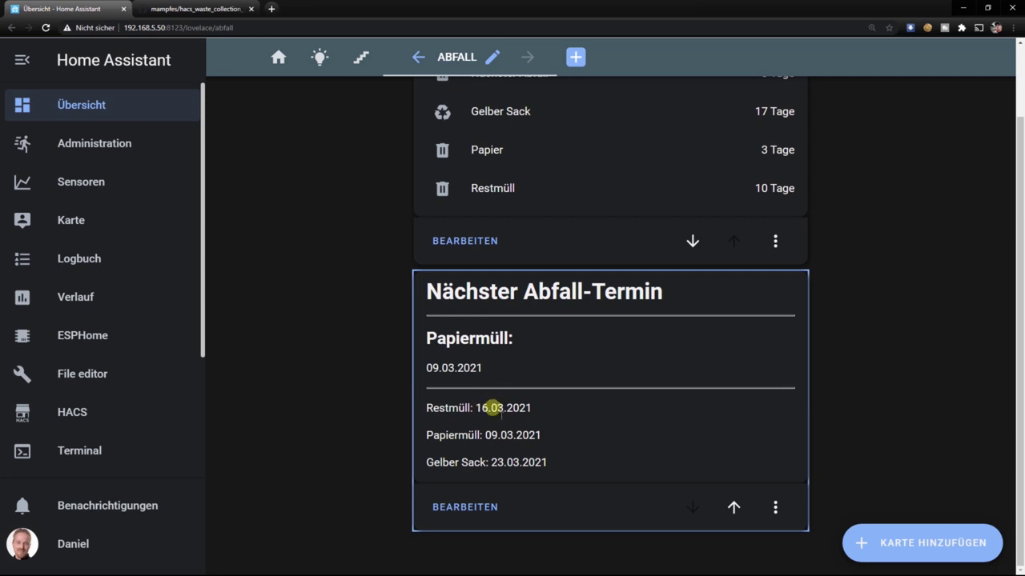
{"action": "left_click", "coordinate": [464, 505]}
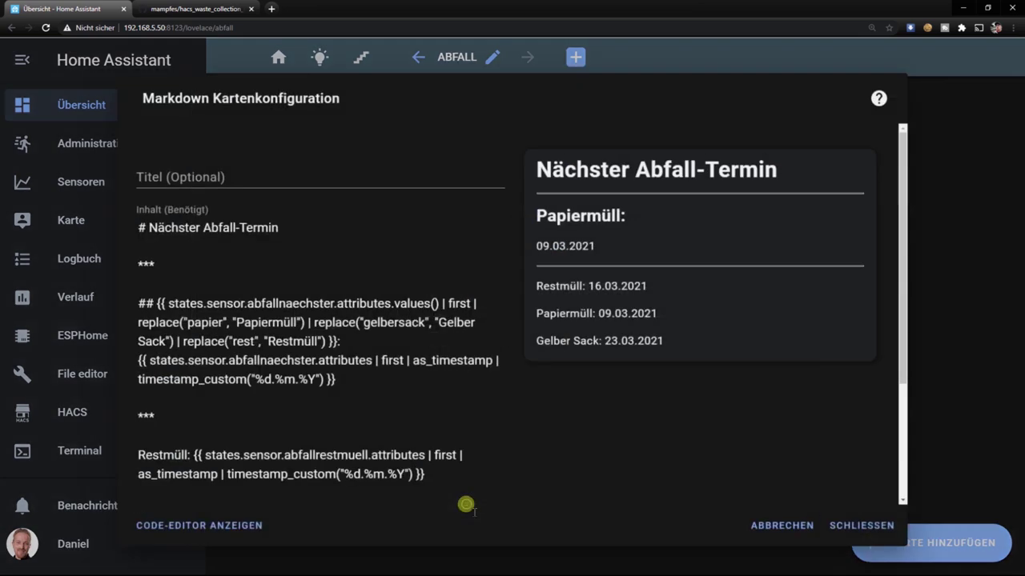
{"action": "left_click", "coordinate": [88, 438]}
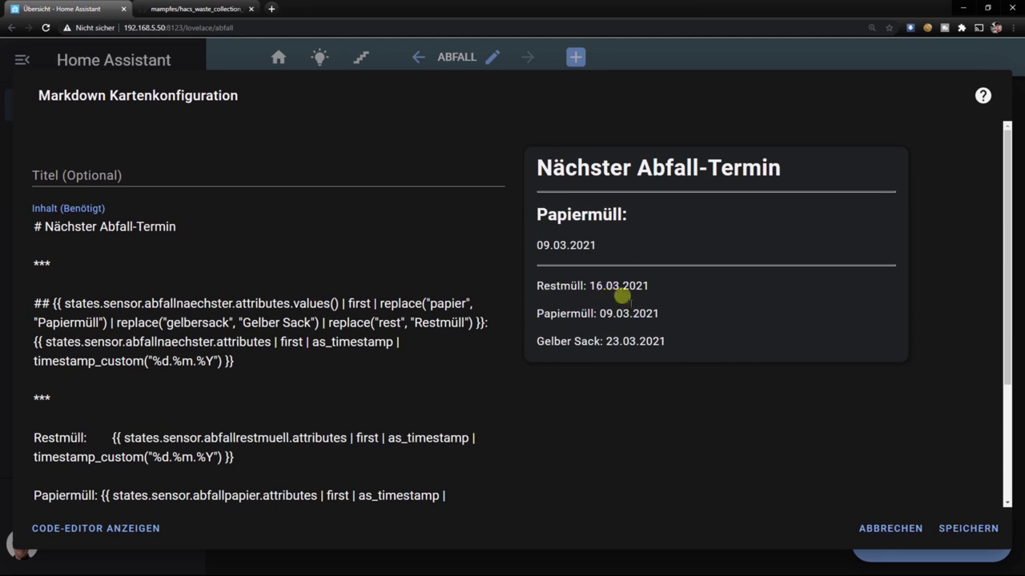
{"action": "left_click", "coordinate": [966, 530]}
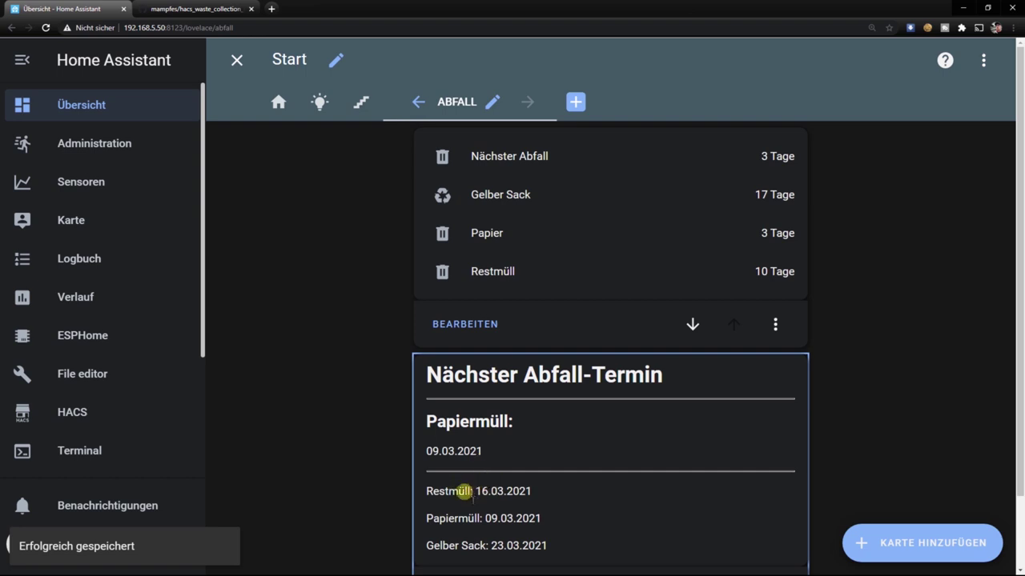
Reopen the Markdown card and replace the extra spaces after "Restmüll:" with an &nbsp; entity.
{"action": "scroll", "coordinate": [520, 488], "scroll_direction": "down", "scroll_amount": 2}
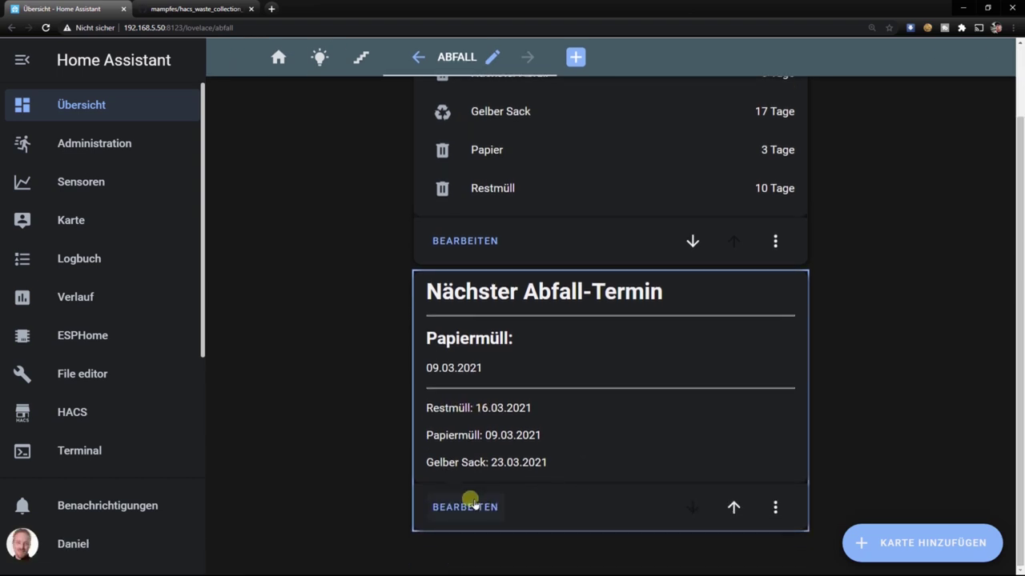
{"action": "left_click", "coordinate": [467, 505]}
{"action": "left_click_drag", "start_coordinate": [89, 438], "coordinate": [118, 437]}
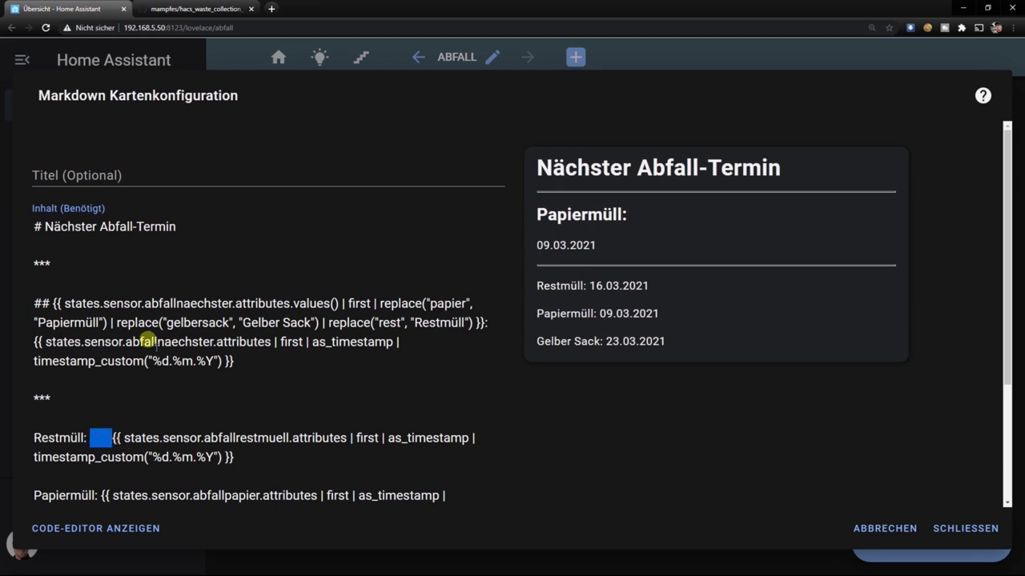
{"action": "key", "text": "BackSpace"}
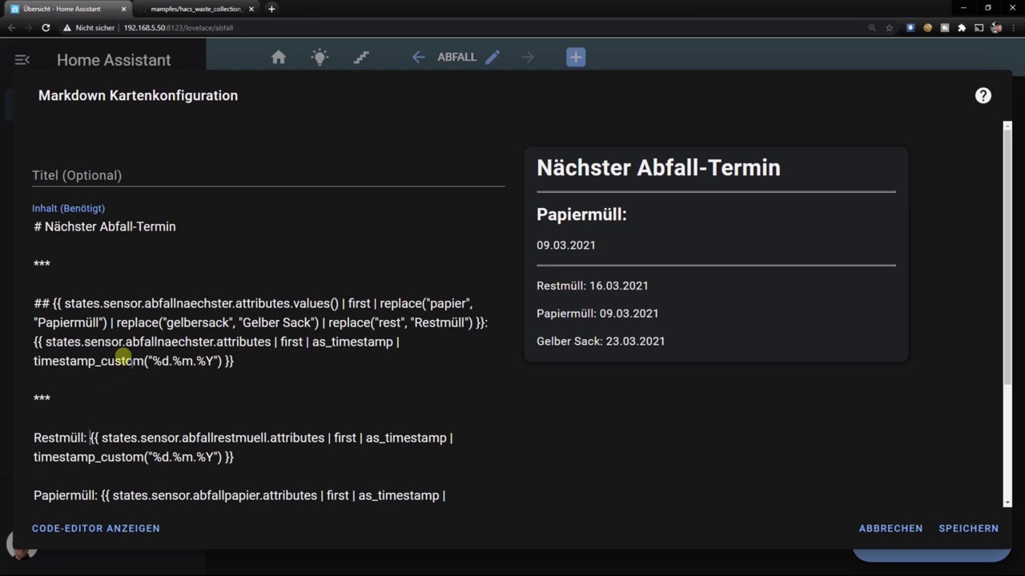
{"action": "type", "text": "&nbsp;"}
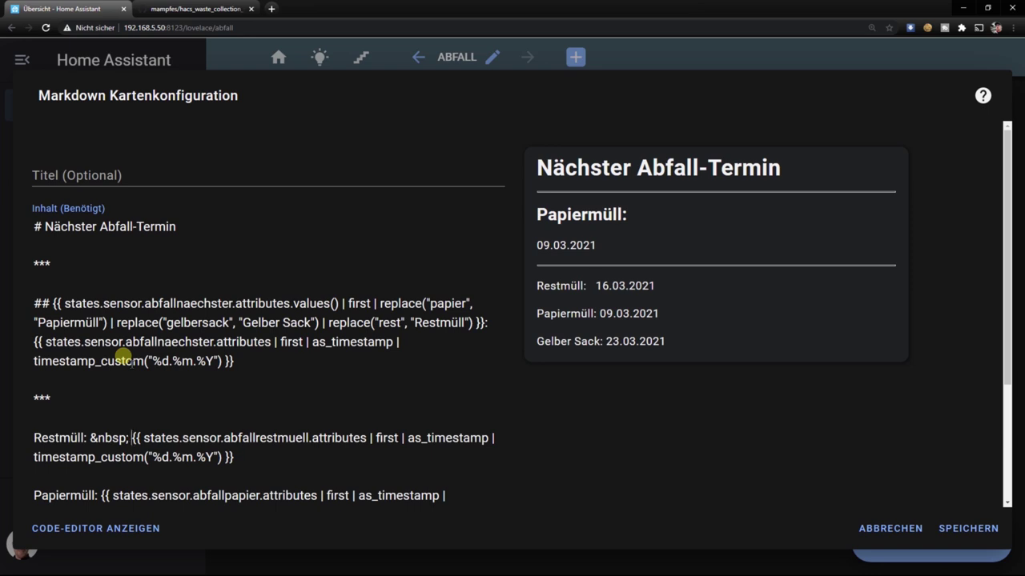
Copy the &nbsp; entity after "Restmüll:" and paste it three more times directly behind itself.
{"action": "key", "text": "shift+Right"}
{"action": "key", "text": "shift+Right"}
{"action": "key", "text": "shift+Right"}
{"action": "key", "text": "shift+Right"}
{"action": "key", "text": "shift+Right"}
{"action": "key", "text": "shift+Right"}
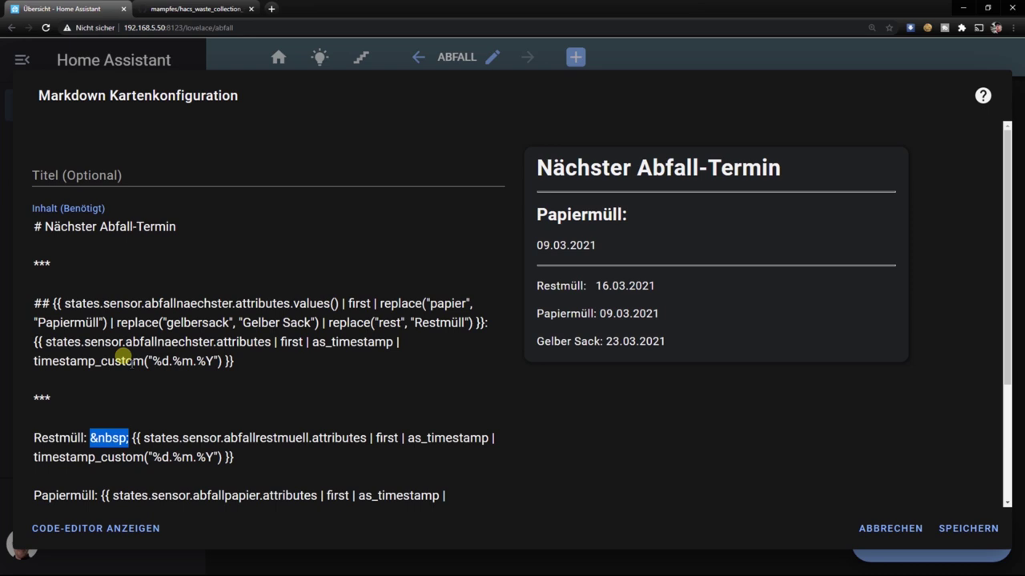
{"action": "key", "text": "ctrl+c"}
{"action": "key", "text": "Right"}
{"action": "key", "text": "ctrl+v"}
{"action": "key", "text": "ctrl+v"}
{"action": "key", "text": "ctrl+v"}
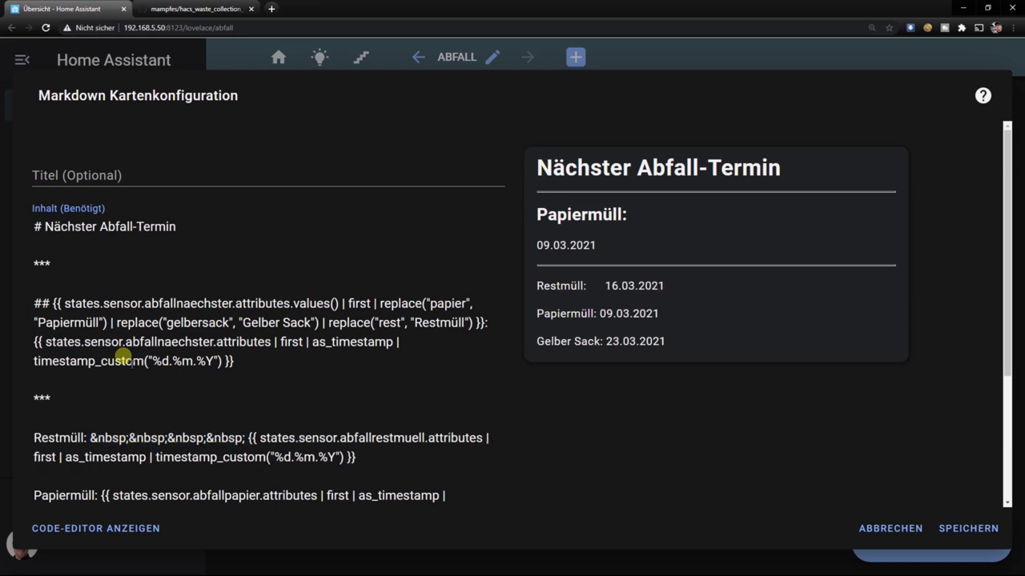
Insert two &nbsp; entities between "Papiermüll:" and its date expression.
{"action": "key", "text": "Down"}
{"action": "key", "text": "ctrl+Right"}
{"action": "key", "text": "ctrl+Right"}
{"action": "key", "text": "ctrl+v"}
{"action": "key", "text": "ctrl+v"}
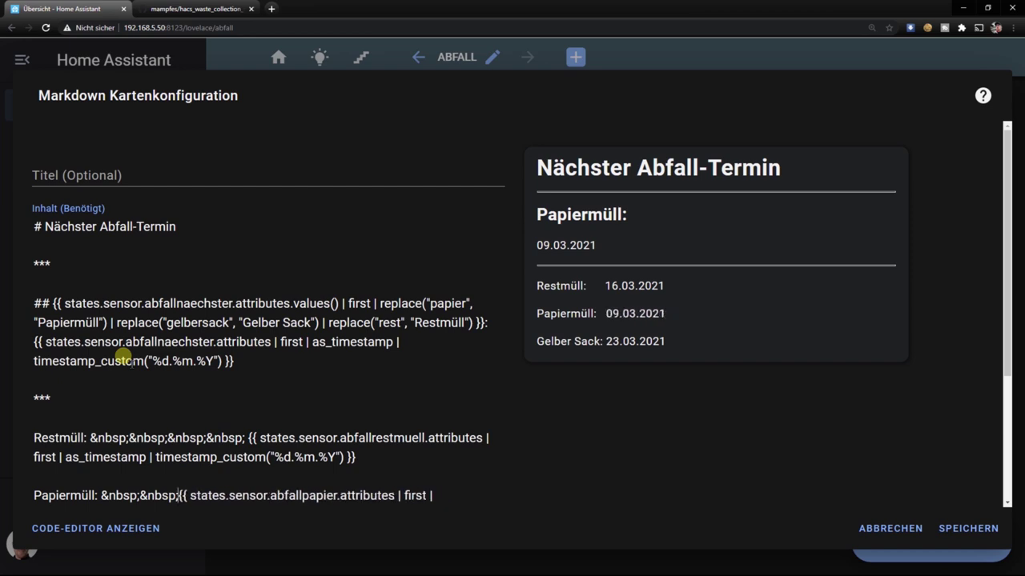
{"action": "scroll", "coordinate": [124, 358], "scroll_direction": "down", "scroll_amount": 1}
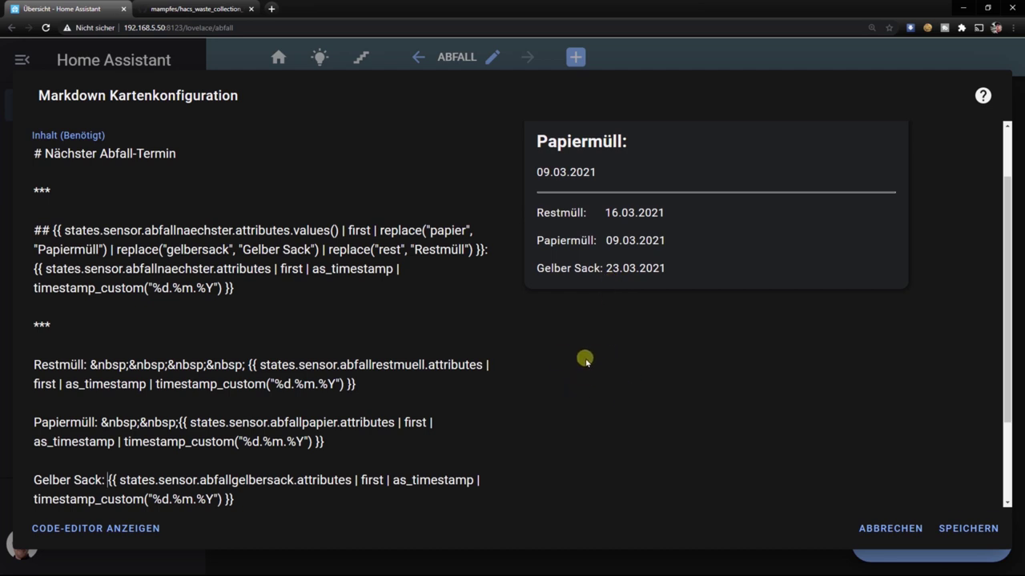
Save the Markdown card and finish editing the Abfall view.
{"action": "left_click", "coordinate": [966, 529]}
{"action": "left_click", "coordinate": [237, 61]}
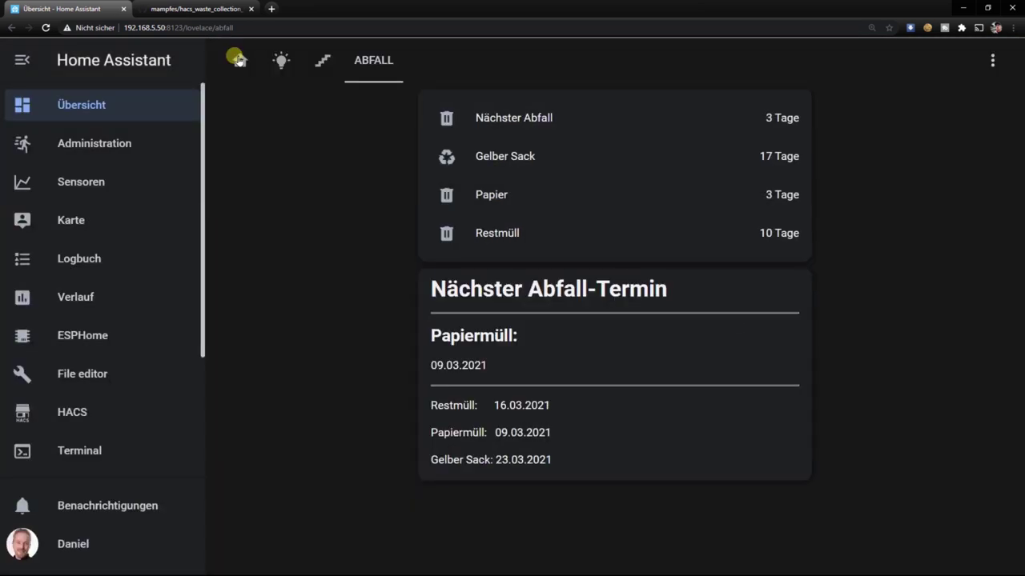
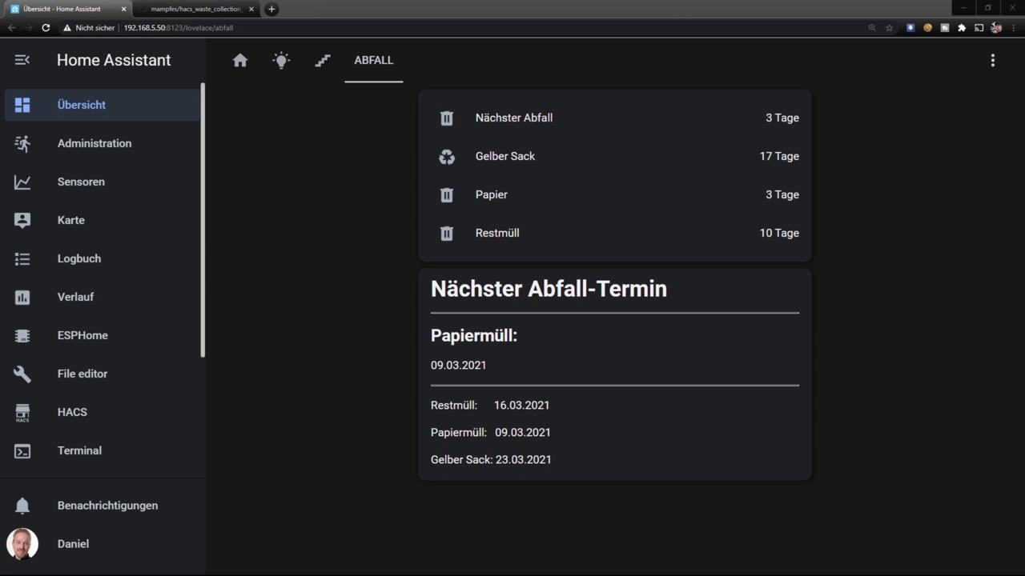
Go to the automations in the settings and start a new empty automation.
{"action": "scroll", "coordinate": [144, 320], "scroll_direction": "down", "scroll_amount": 2}
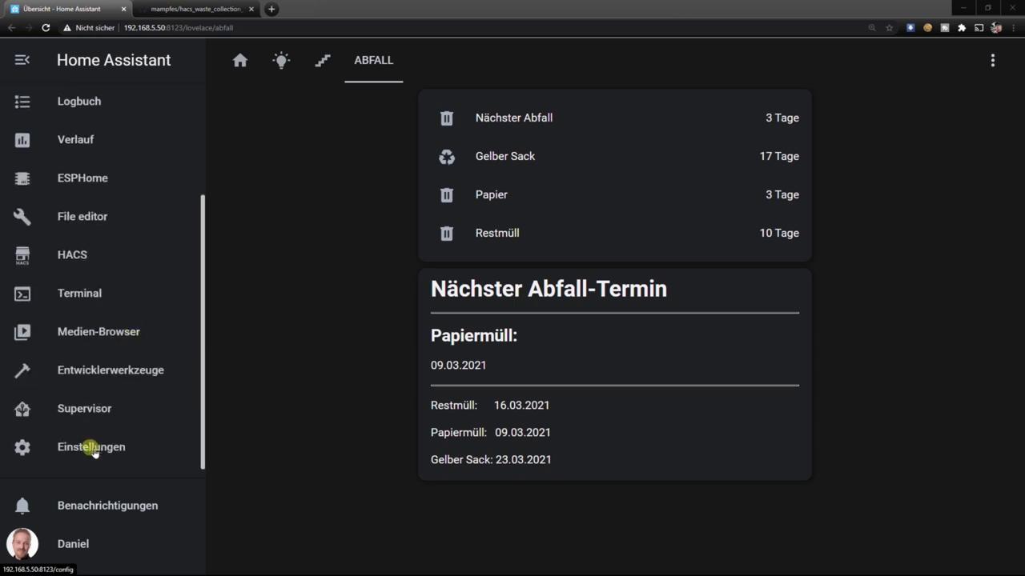
{"action": "left_click", "coordinate": [111, 447]}
{"action": "scroll", "coordinate": [448, 400], "scroll_direction": "down", "scroll_amount": 1}
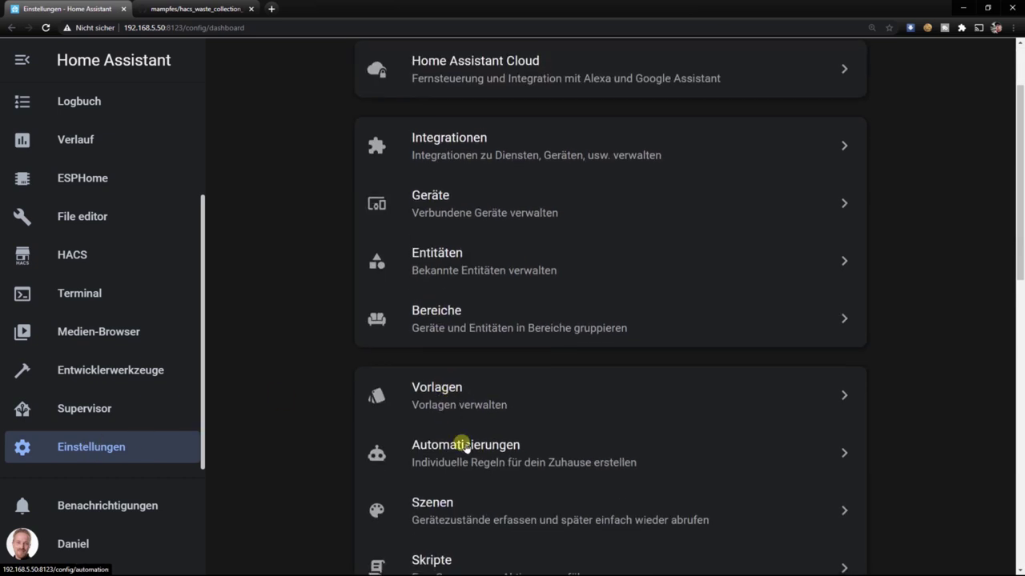
{"action": "left_click", "coordinate": [462, 446]}
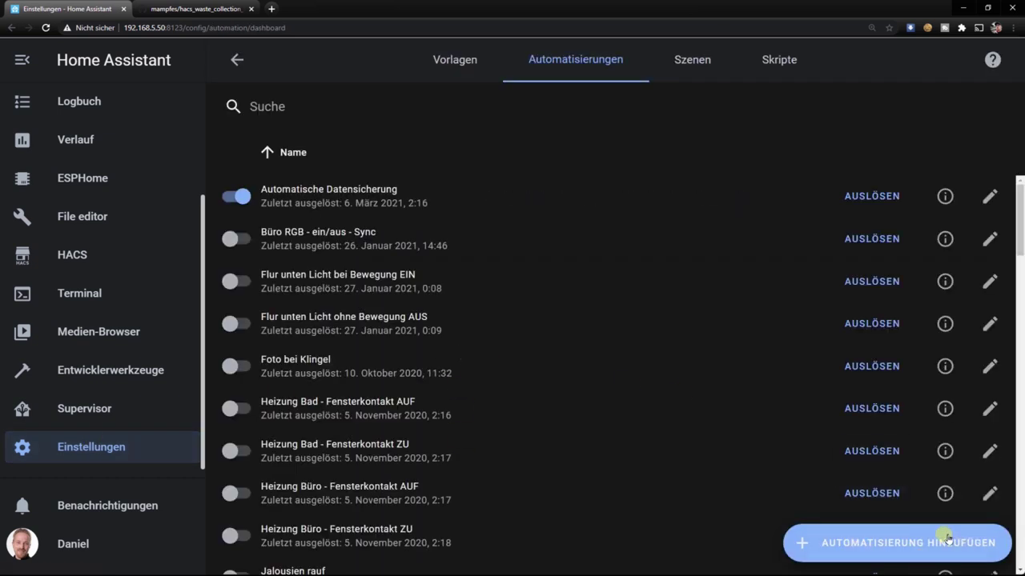
{"action": "left_click", "coordinate": [904, 549]}
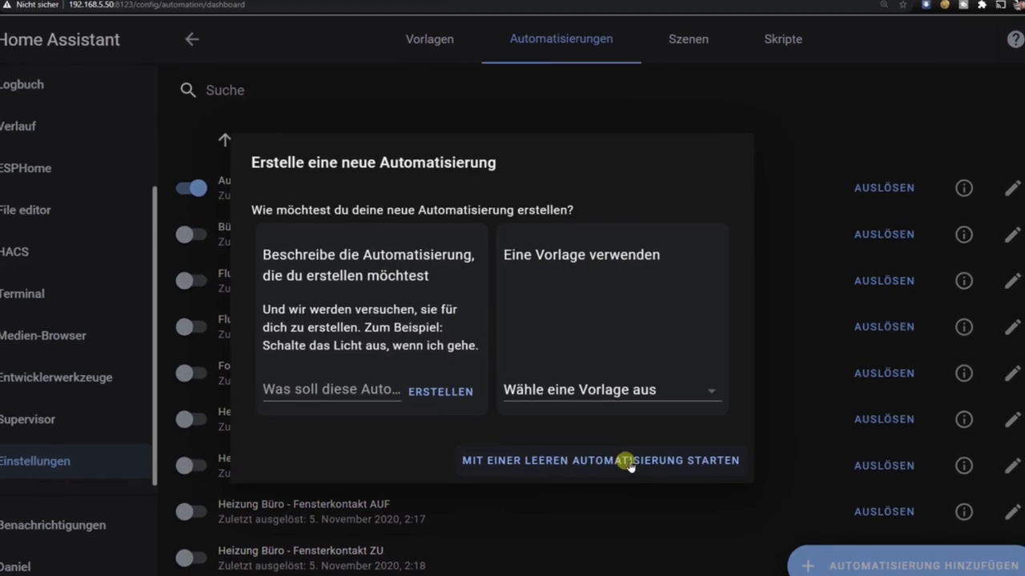
{"action": "left_click", "coordinate": [680, 448]}
Name the new automation "Abfall Erinnerung".
{"action": "left_click_drag", "start_coordinate": [506, 229], "coordinate": [288, 189]}
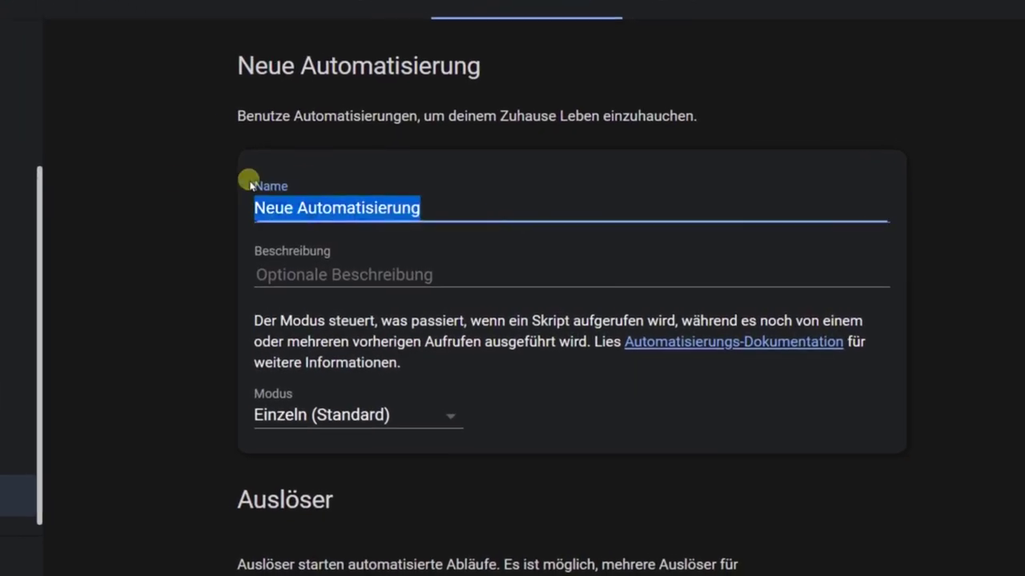
{"action": "type", "text": "Ab"}
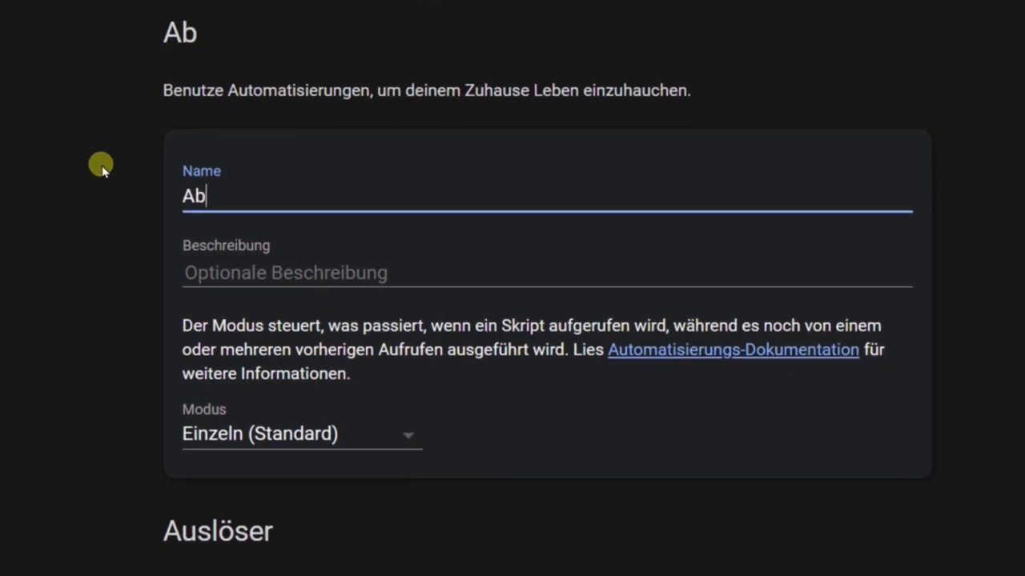
{"action": "type", "text": "fall Erinnerung"}
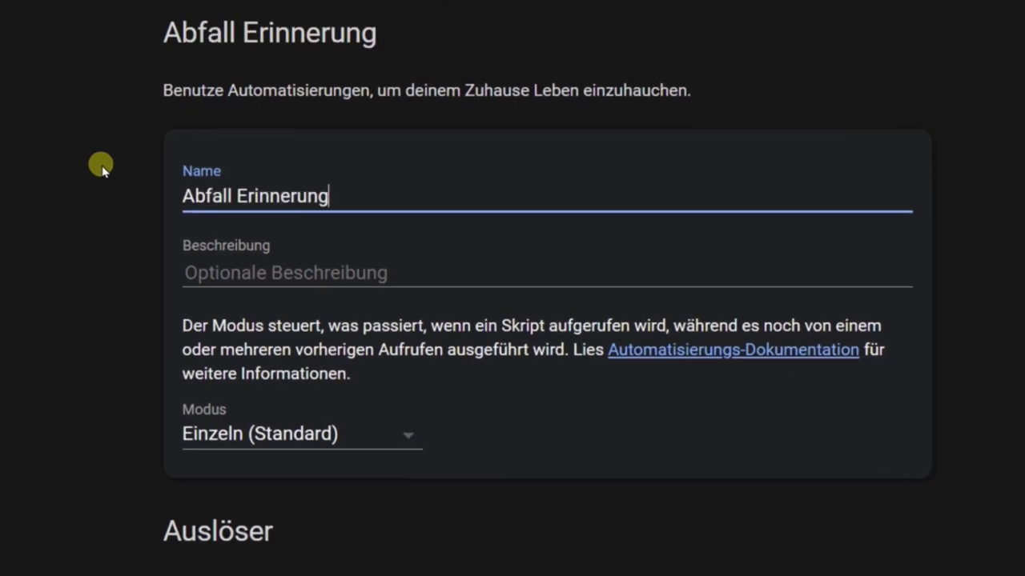
Set the automation's trigger to the type Zeit with the fixed time 20:00:00.
{"action": "scroll", "coordinate": [480, 217], "scroll_direction": "down", "scroll_amount": 6}
{"action": "left_click", "coordinate": [268, 324]}
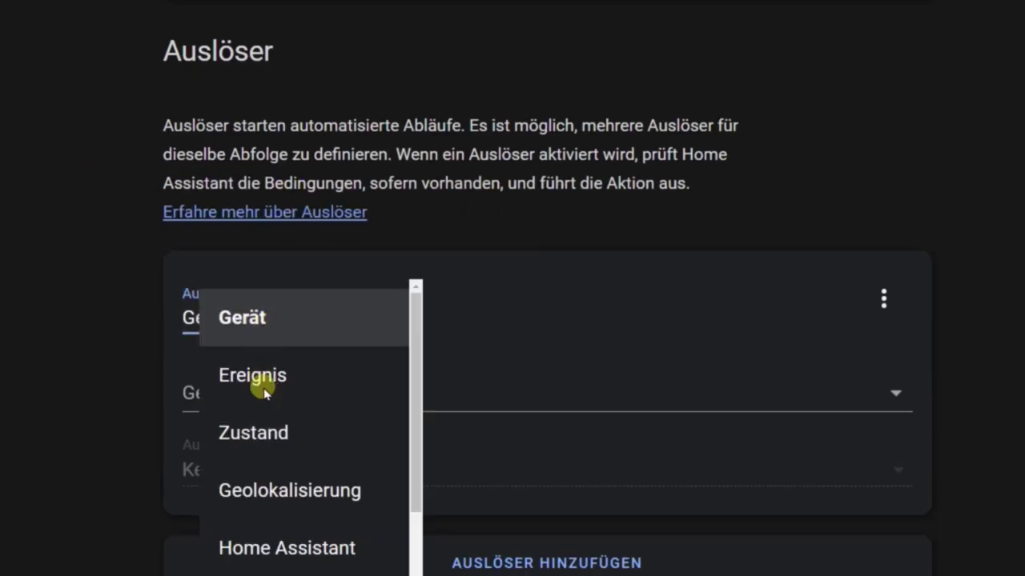
{"action": "scroll", "coordinate": [290, 560], "scroll_direction": "down", "scroll_amount": 1}
{"action": "scroll", "coordinate": [289, 562], "scroll_direction": "down", "scroll_amount": 3}
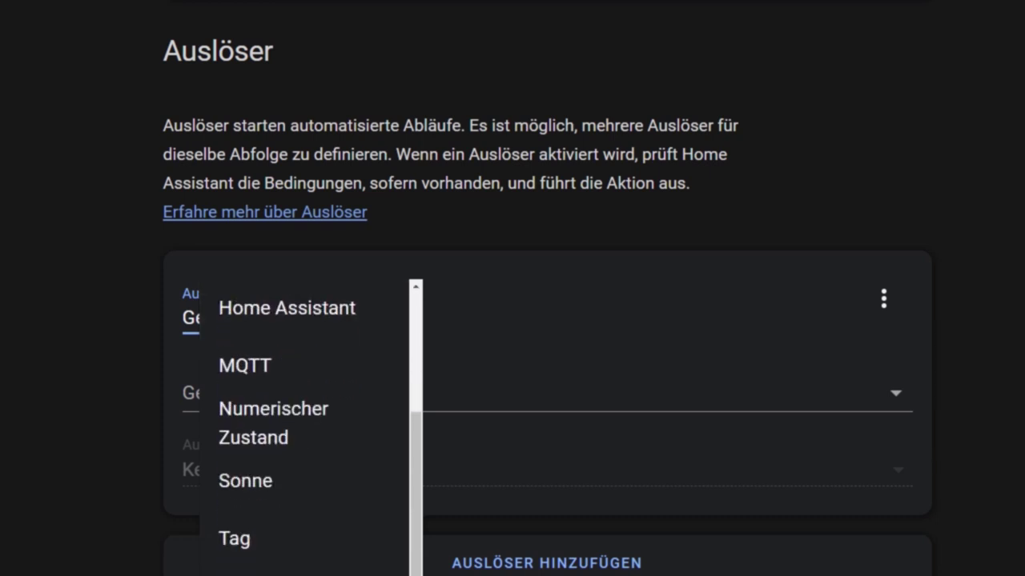
{"action": "left_click", "coordinate": [265, 564]}
{"action": "left_click", "coordinate": [258, 439]}
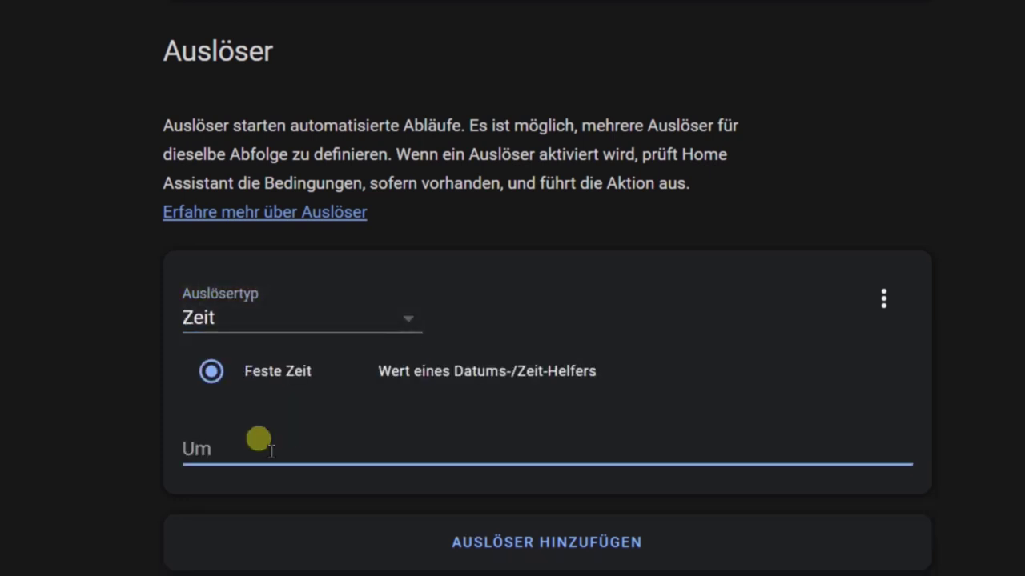
{"action": "type", "text": "20:00:00"}
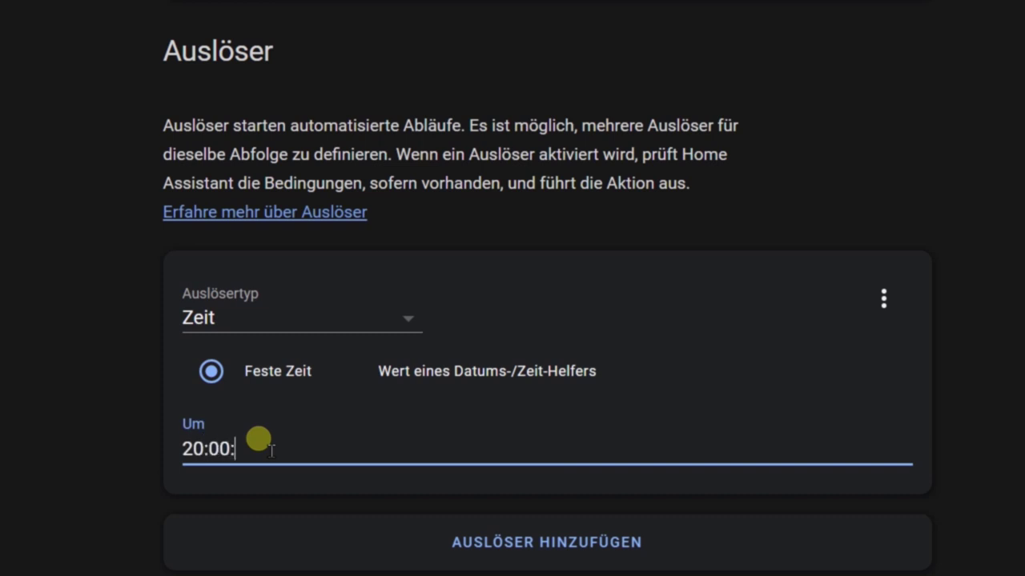
Add a condition of the type Numerischer Zustand for the entity sensor.abfallnaechster.
{"action": "scroll", "coordinate": [320, 432], "scroll_direction": "down", "scroll_amount": 2}
{"action": "scroll", "coordinate": [337, 432], "scroll_direction": "down", "scroll_amount": 3}
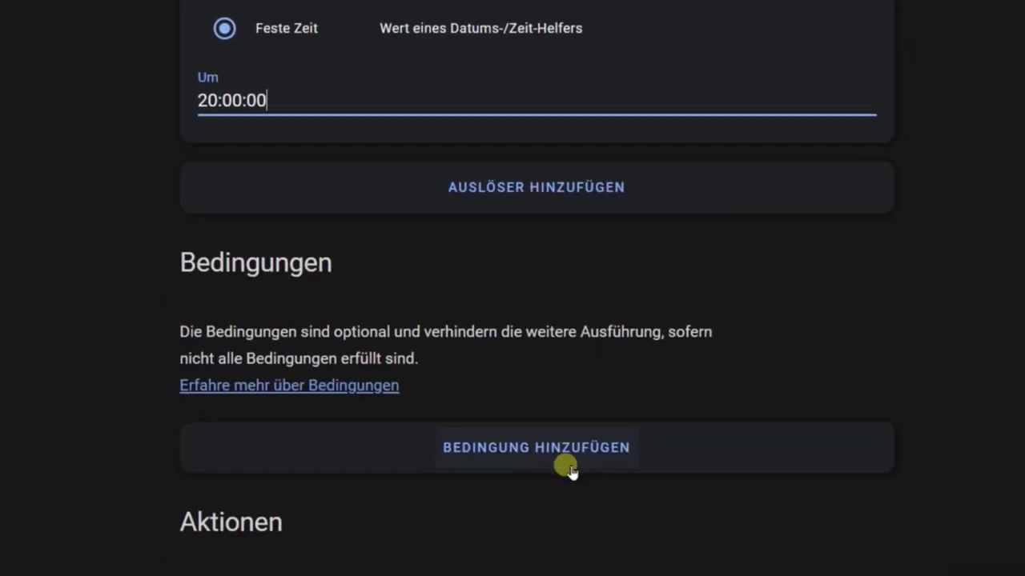
{"action": "left_click", "coordinate": [562, 462]}
{"action": "left_click", "coordinate": [268, 436]}
{"action": "scroll", "coordinate": [276, 470], "scroll_direction": "down", "scroll_amount": 3}
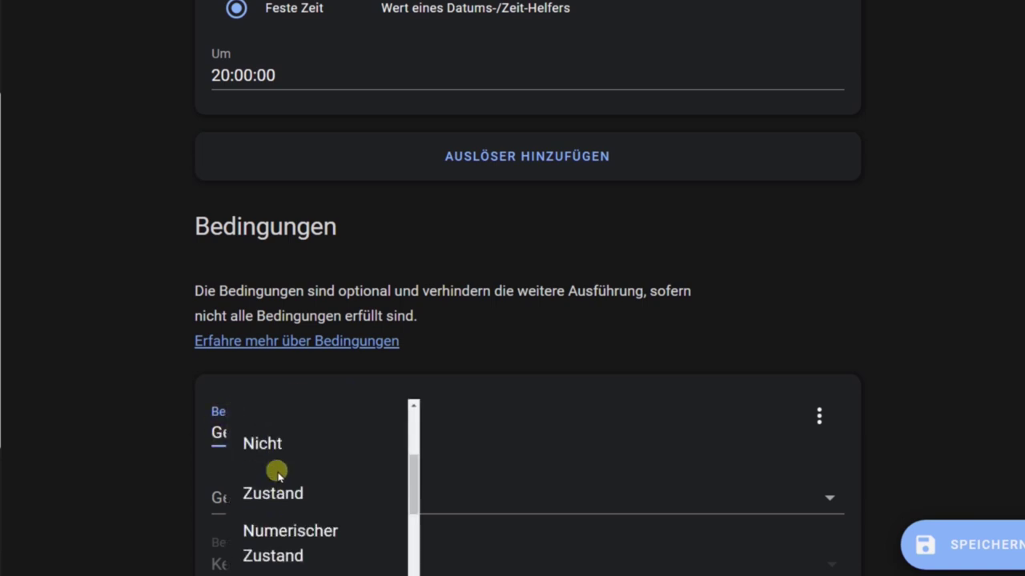
{"action": "left_click", "coordinate": [272, 474]}
{"action": "left_click", "coordinate": [272, 492]}
{"action": "type", "text": "ab"}
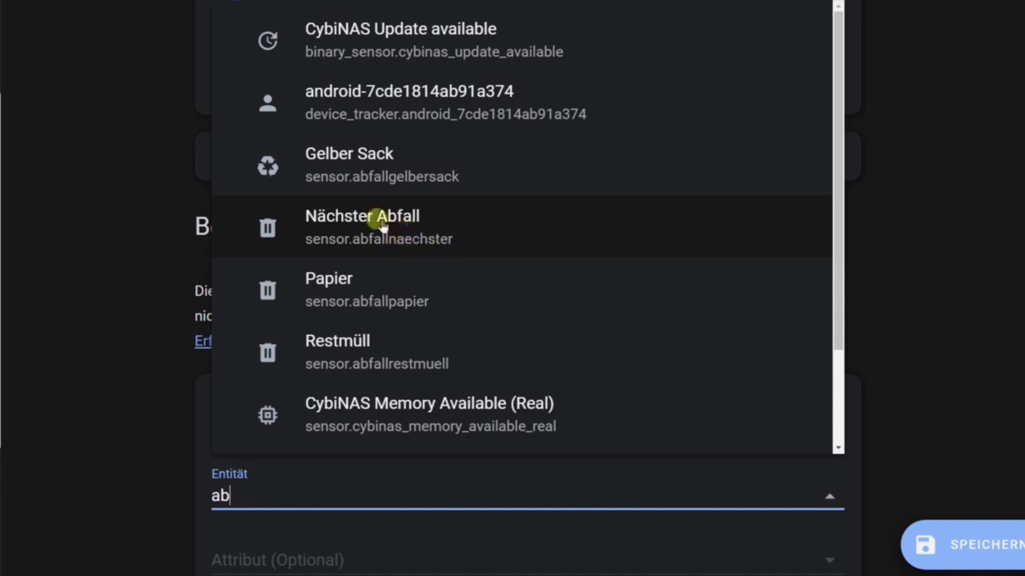
{"action": "left_click", "coordinate": [397, 239]}
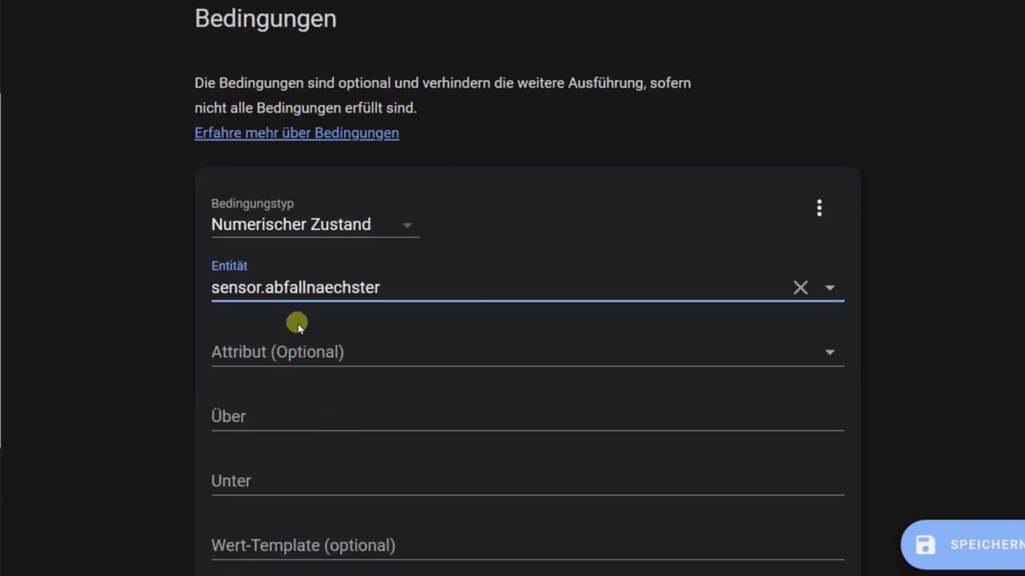
Set the numeric condition's upper limit (Unter) to 2.
{"action": "left_click", "coordinate": [254, 417]}
{"action": "left_click", "coordinate": [267, 480]}
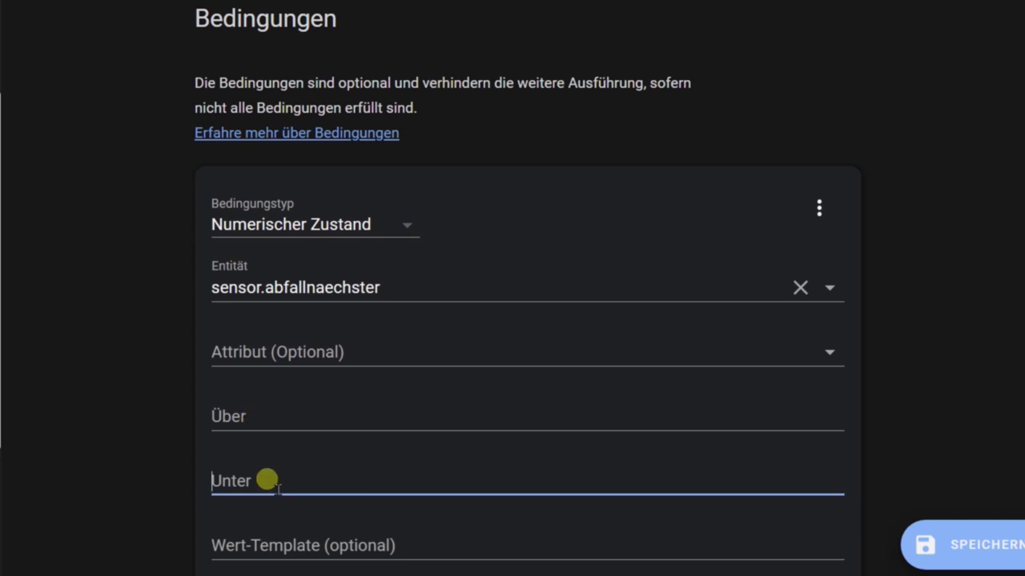
{"action": "type", "text": "2"}
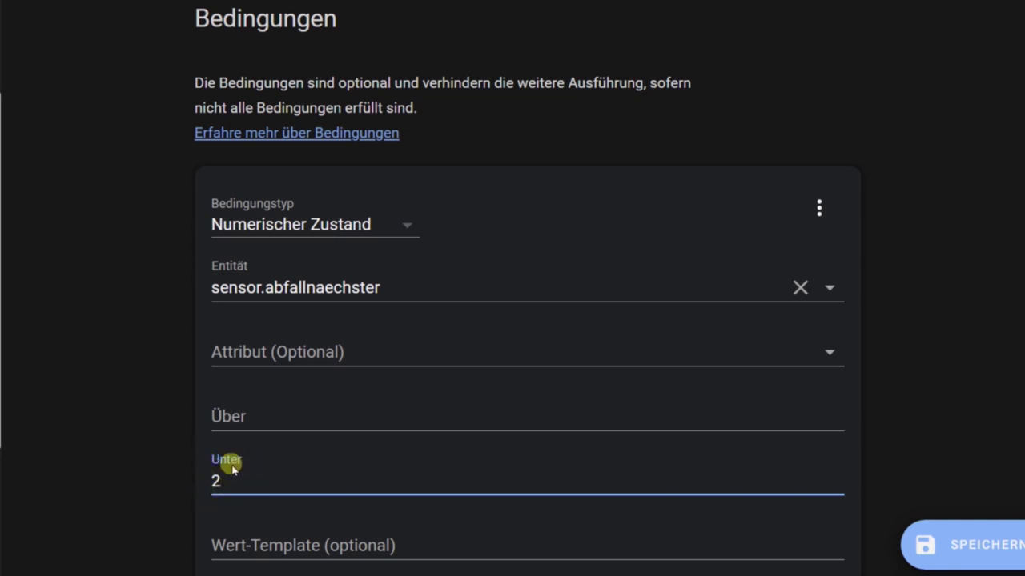
Set the action type to Dienst ausführen and choose the service "Benachrichtigung: notify".
{"action": "scroll", "coordinate": [233, 479], "scroll_direction": "down", "scroll_amount": 6}
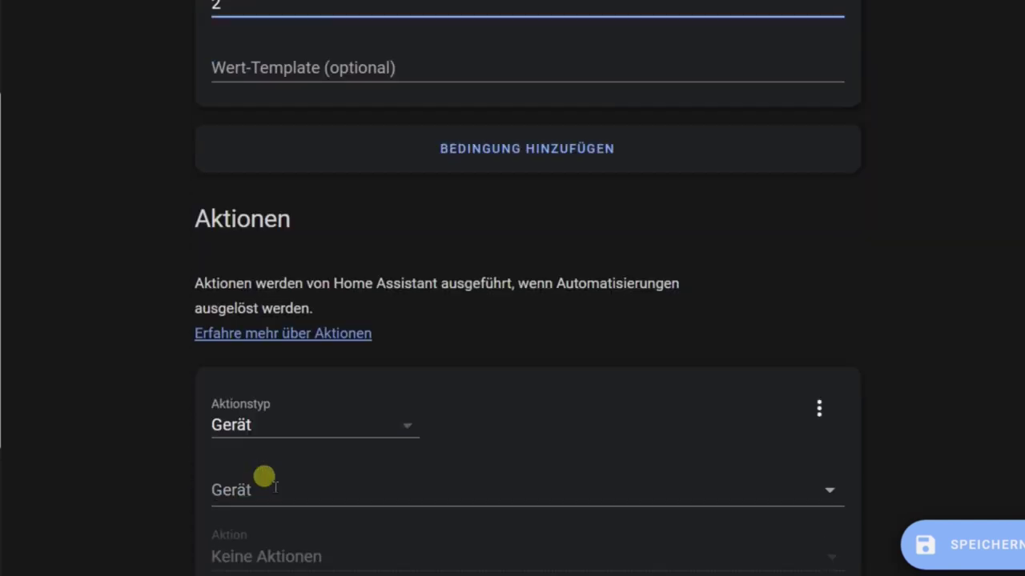
{"action": "left_click", "coordinate": [279, 416]}
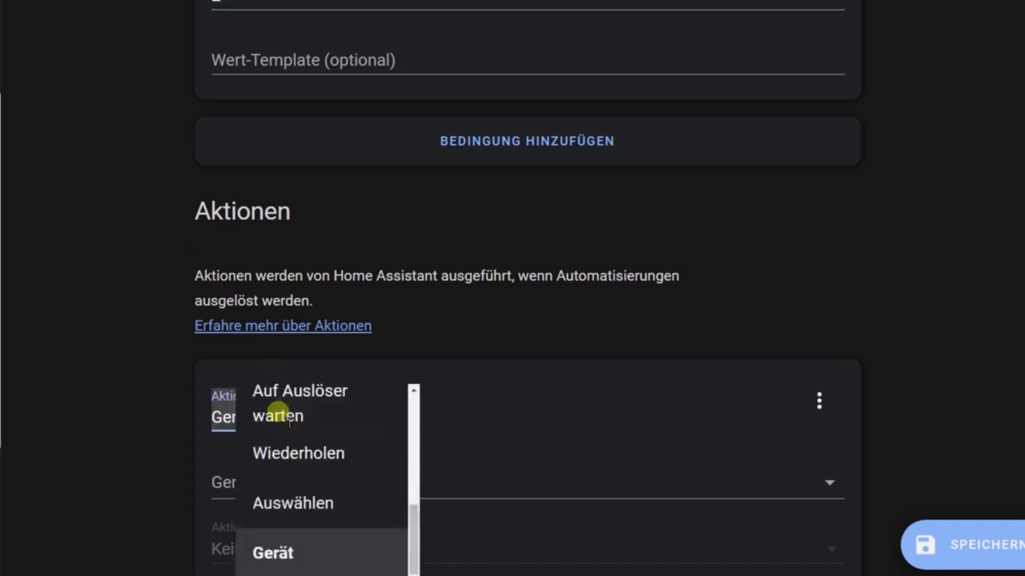
{"action": "scroll", "coordinate": [298, 488], "scroll_direction": "up", "scroll_amount": 1}
{"action": "left_click", "coordinate": [300, 490]}
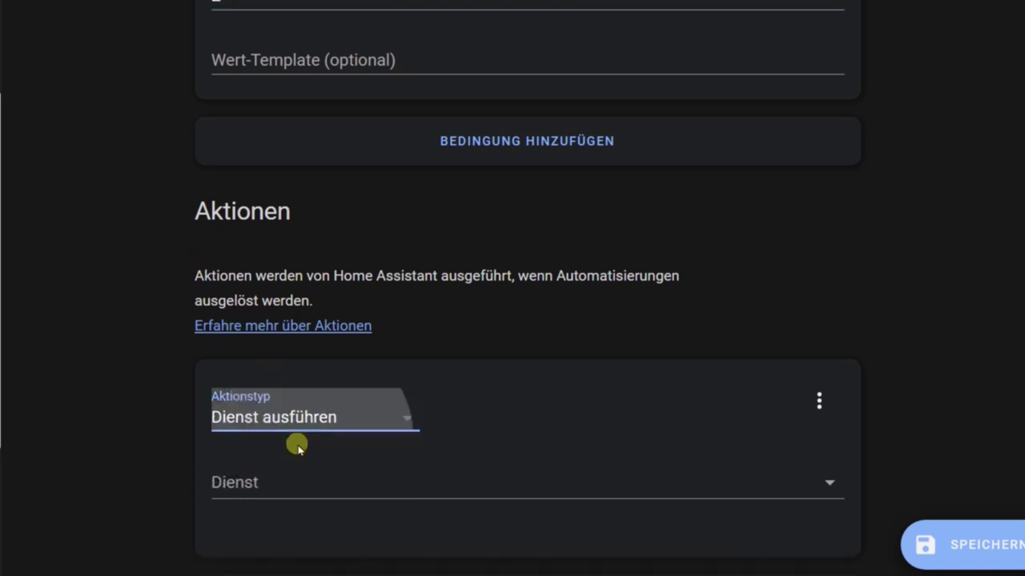
{"action": "left_click", "coordinate": [273, 483]}
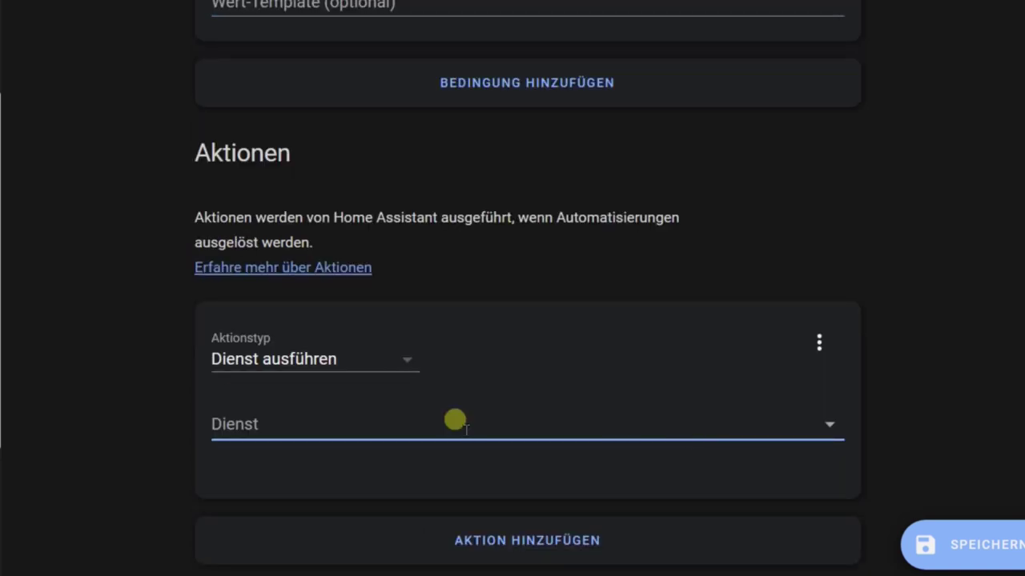
{"action": "left_click", "coordinate": [253, 425]}
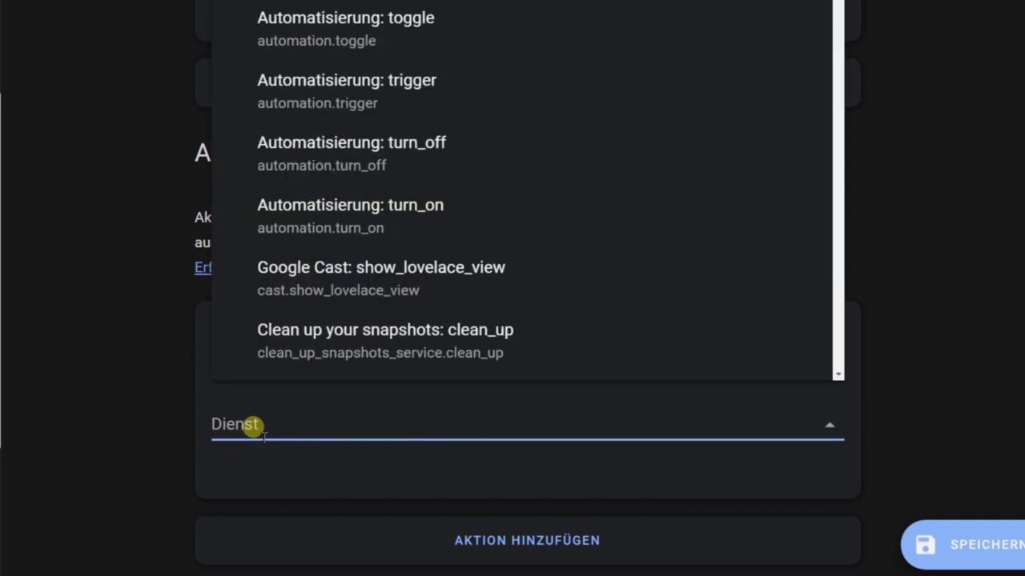
{"action": "type", "text": "noti"}
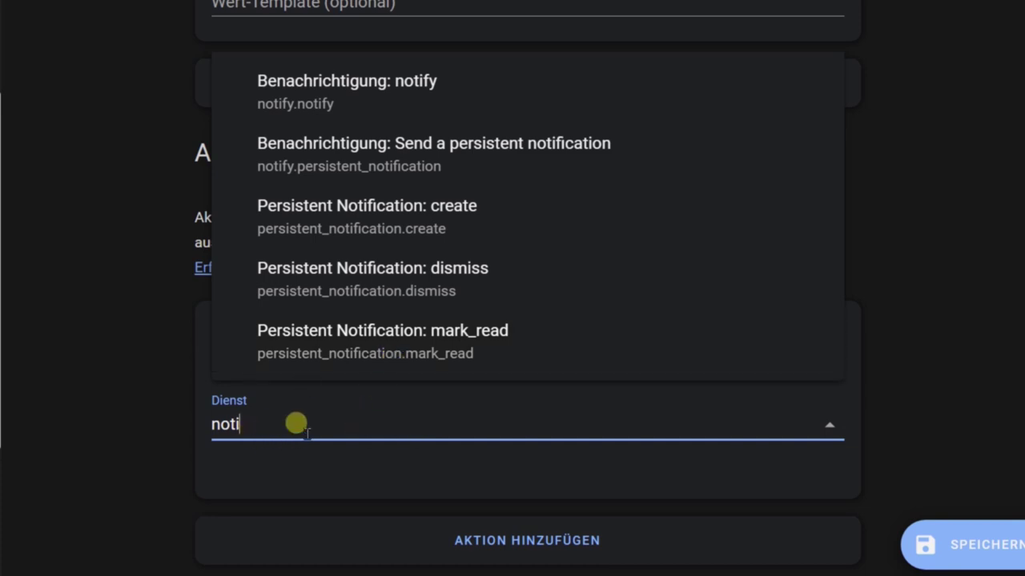
{"action": "left_click", "coordinate": [297, 83]}
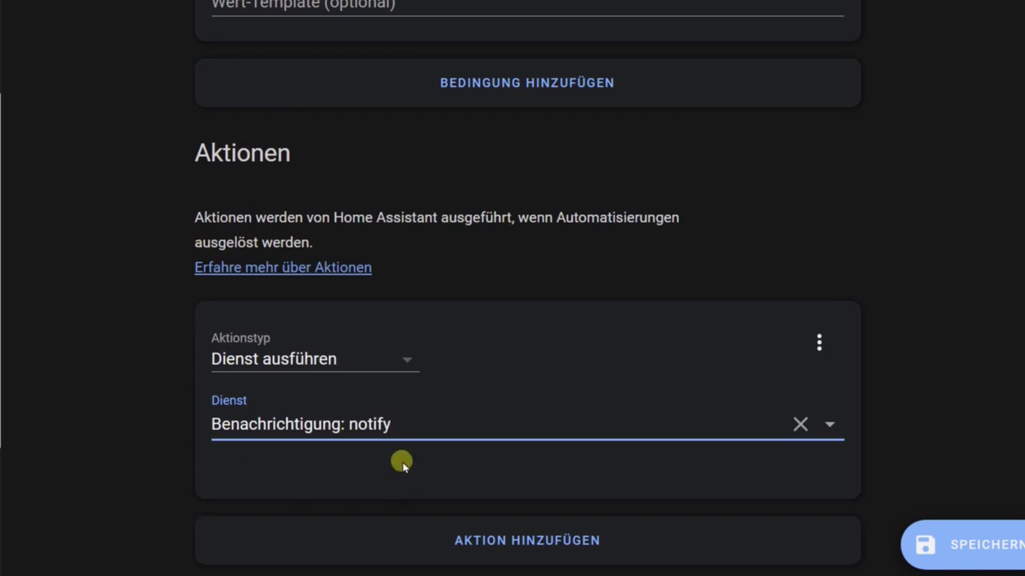